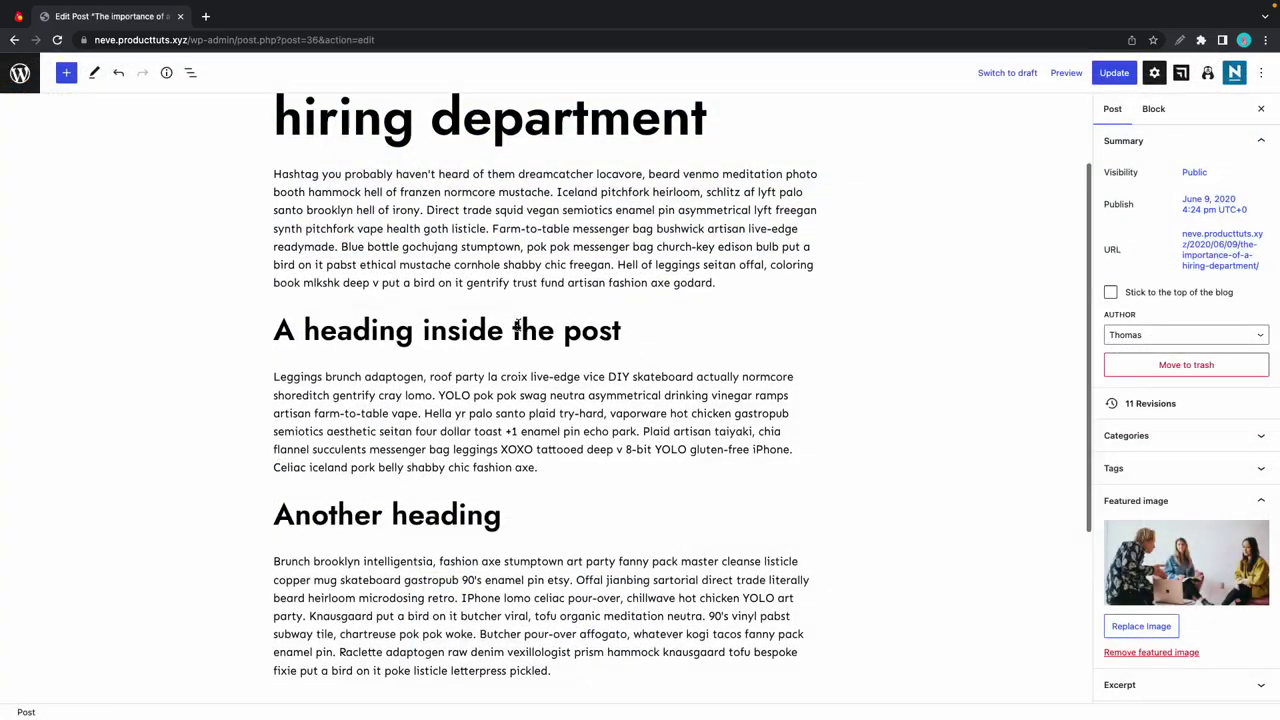
Select the post's last paragraph and bring up its extra text formats.
scroll(518, 325, down, 3)
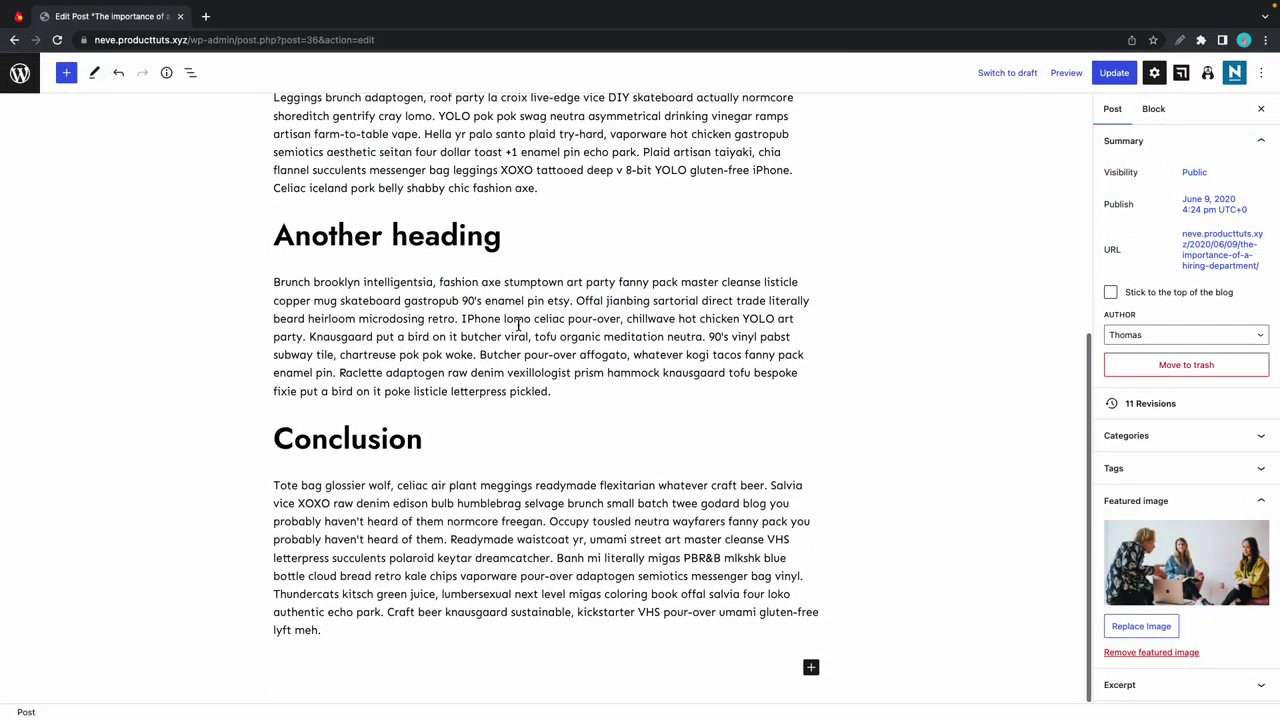
click(336, 648)
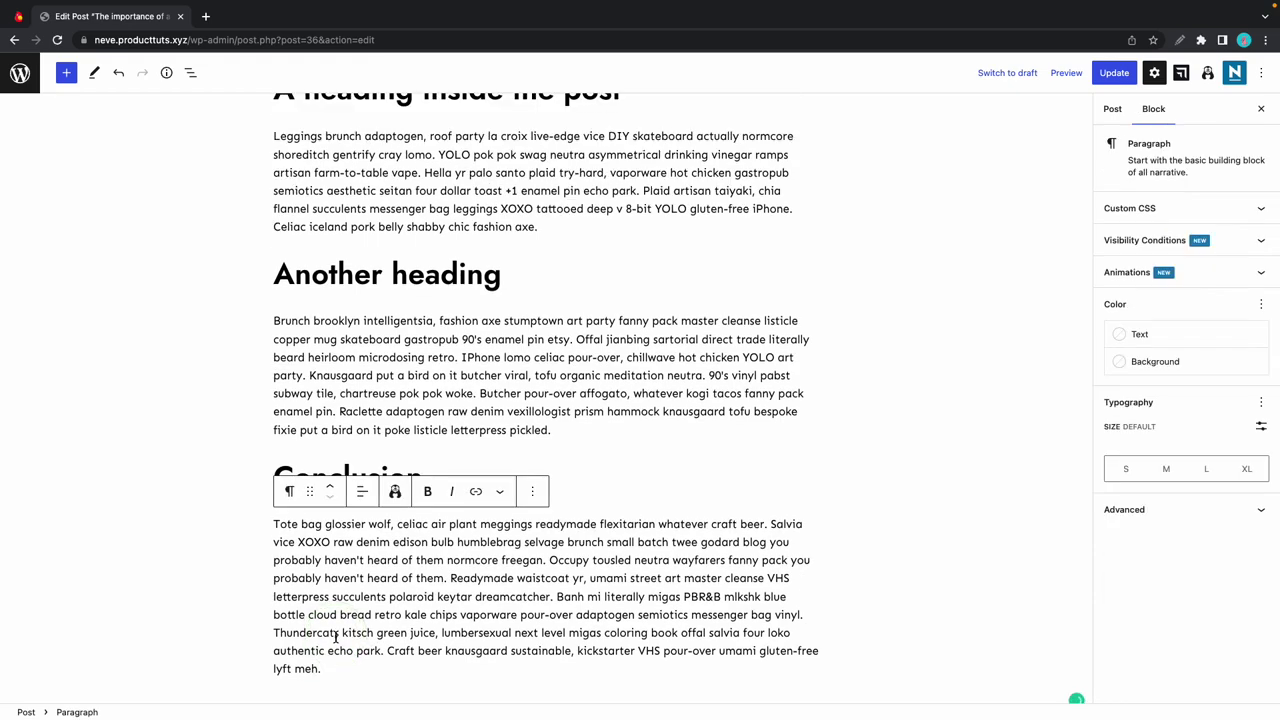
click(503, 494)
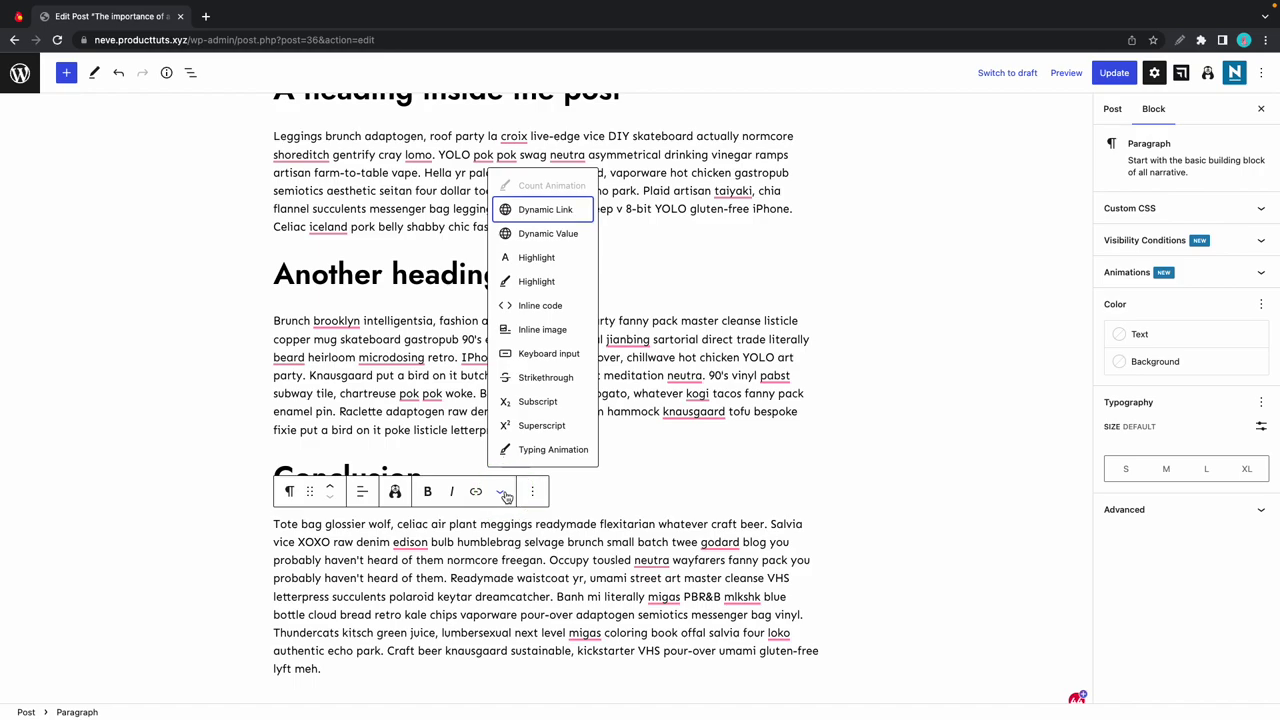
Try Otter's Dynamic Link data types and new-tab option, then close it without applying.
click(546, 210)
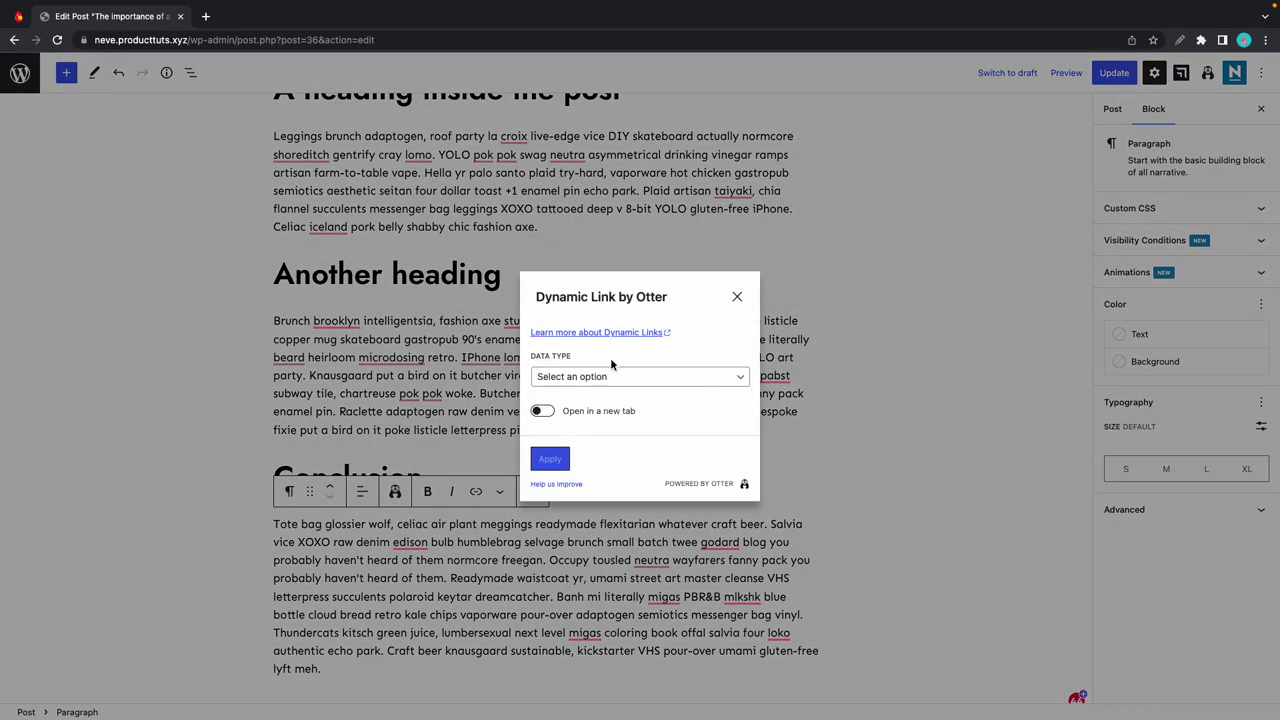
click(552, 378)
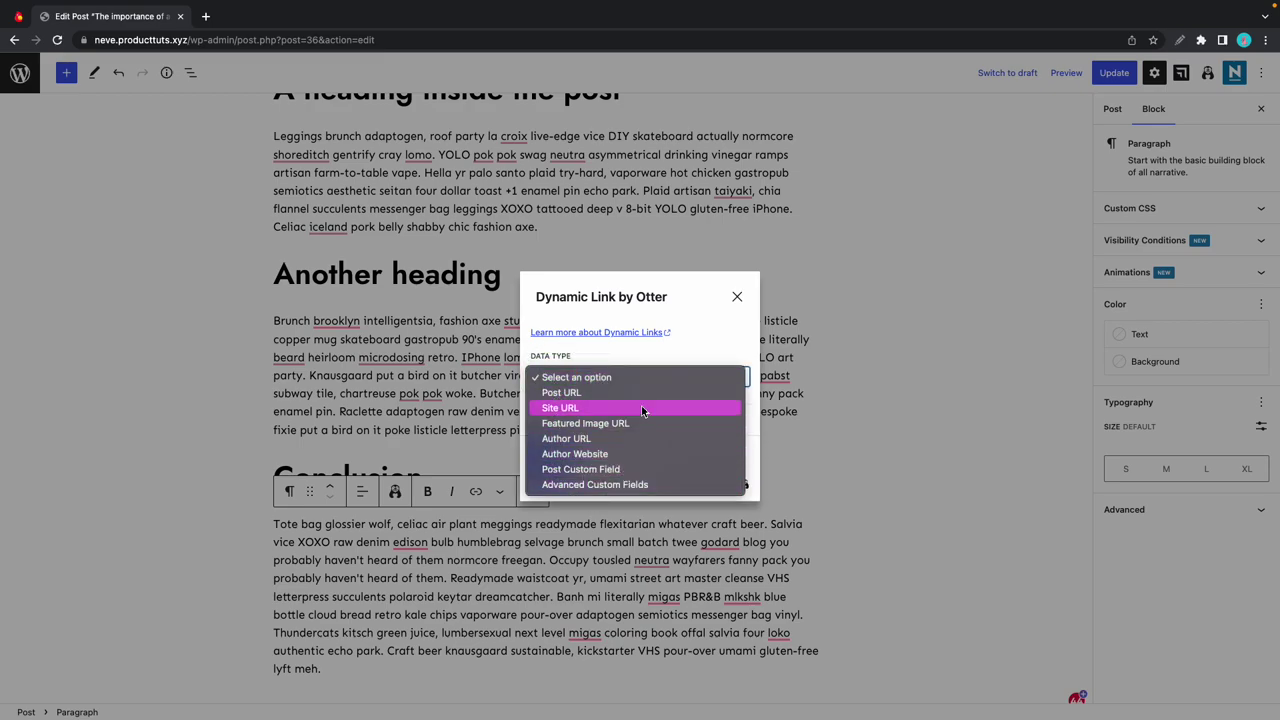
click(638, 362)
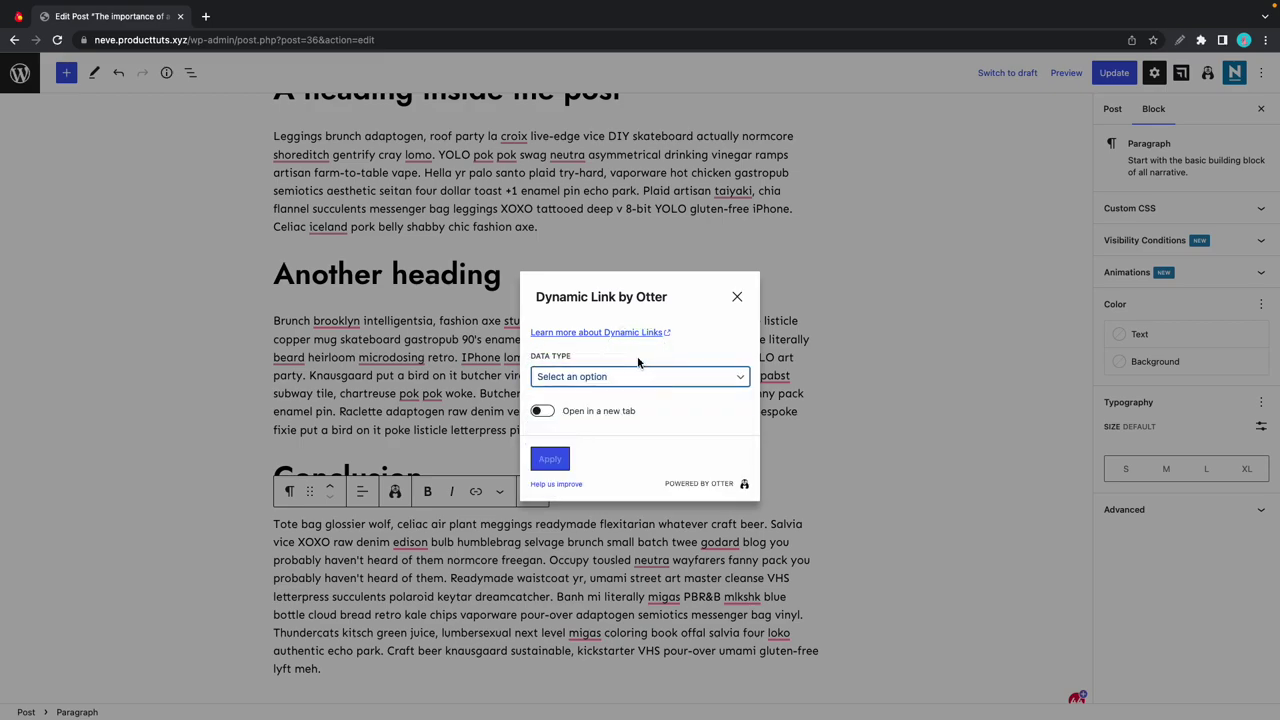
click(547, 412)
click(549, 413)
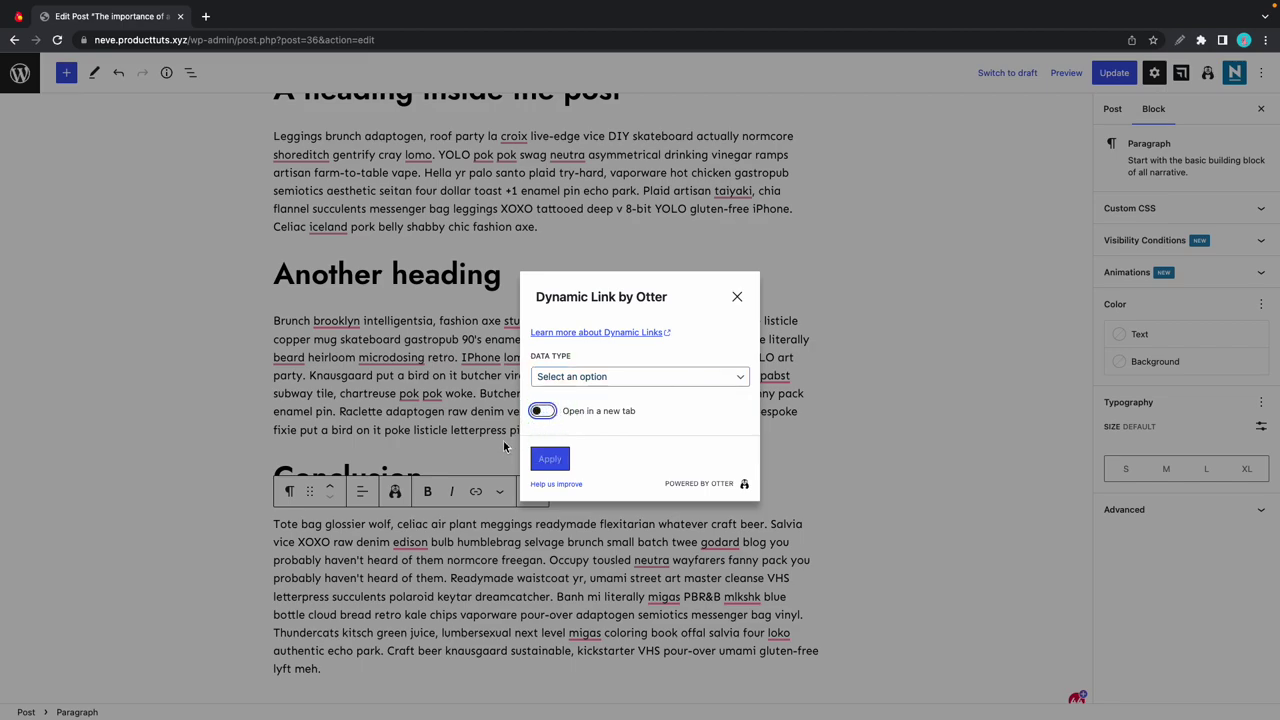
click(506, 496)
Start a Dynamic Value on the paragraph and scroll through its Data Type list.
click(502, 492)
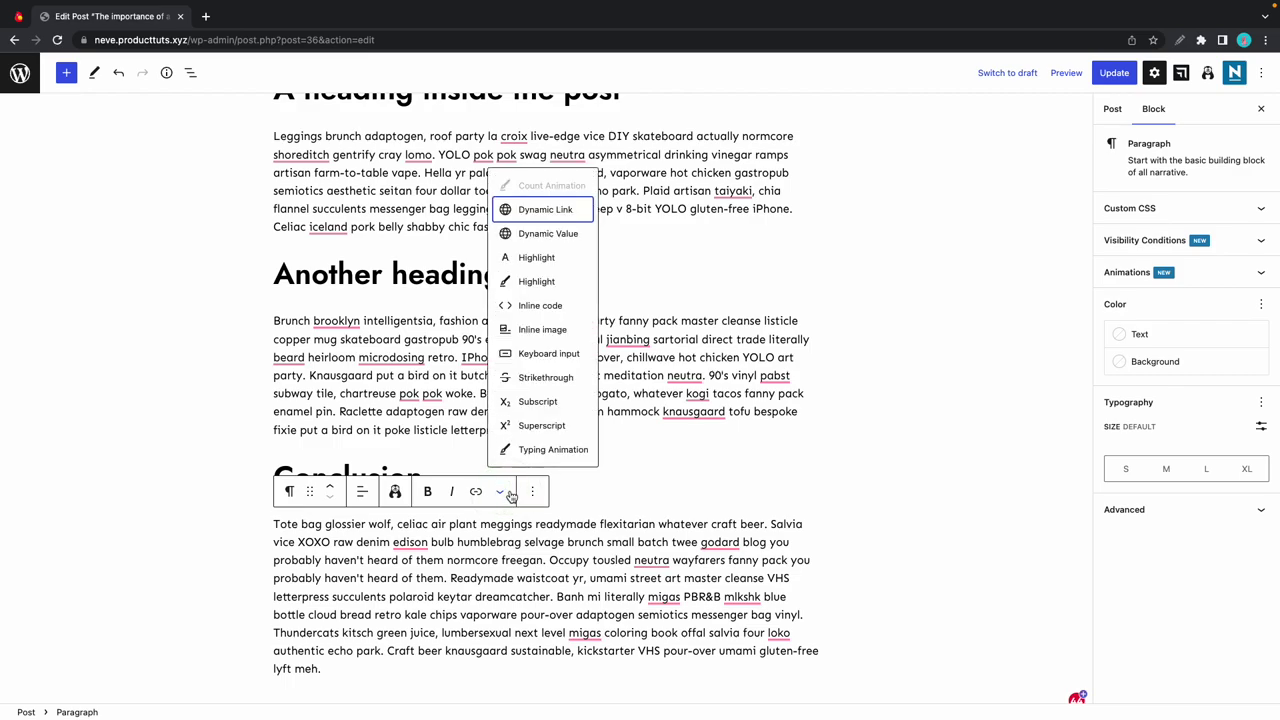
click(562, 238)
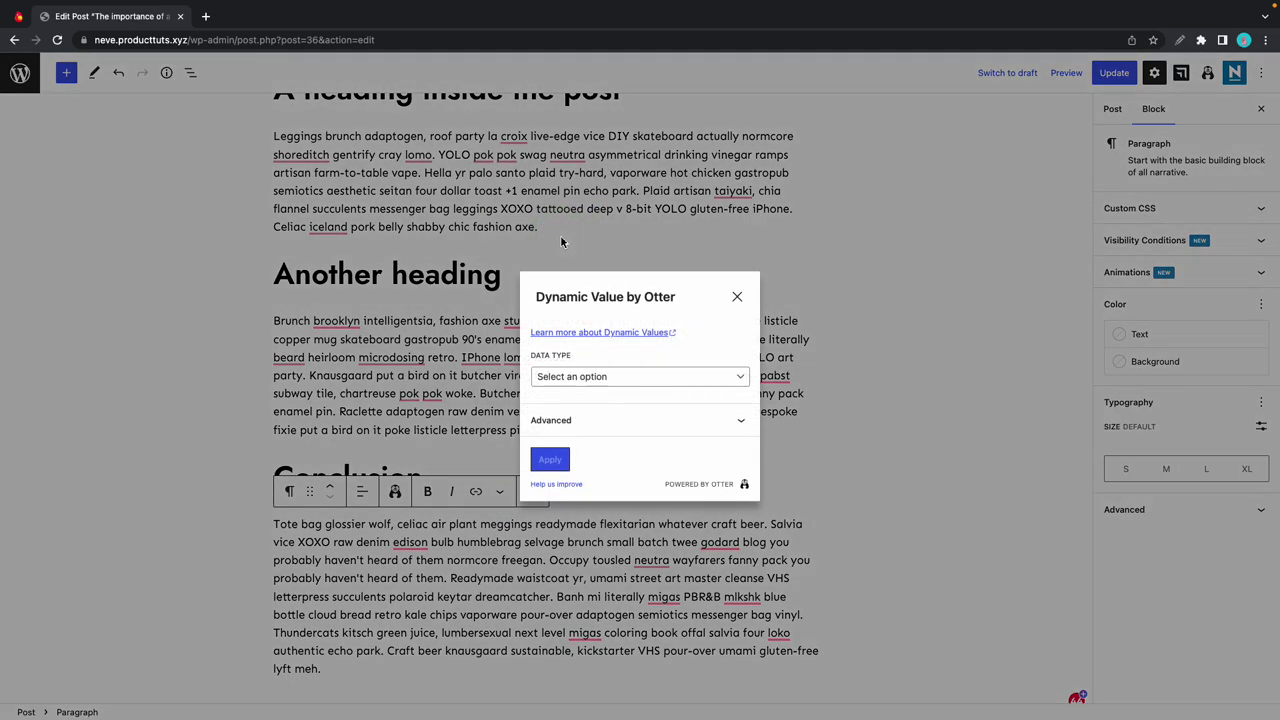
click(591, 380)
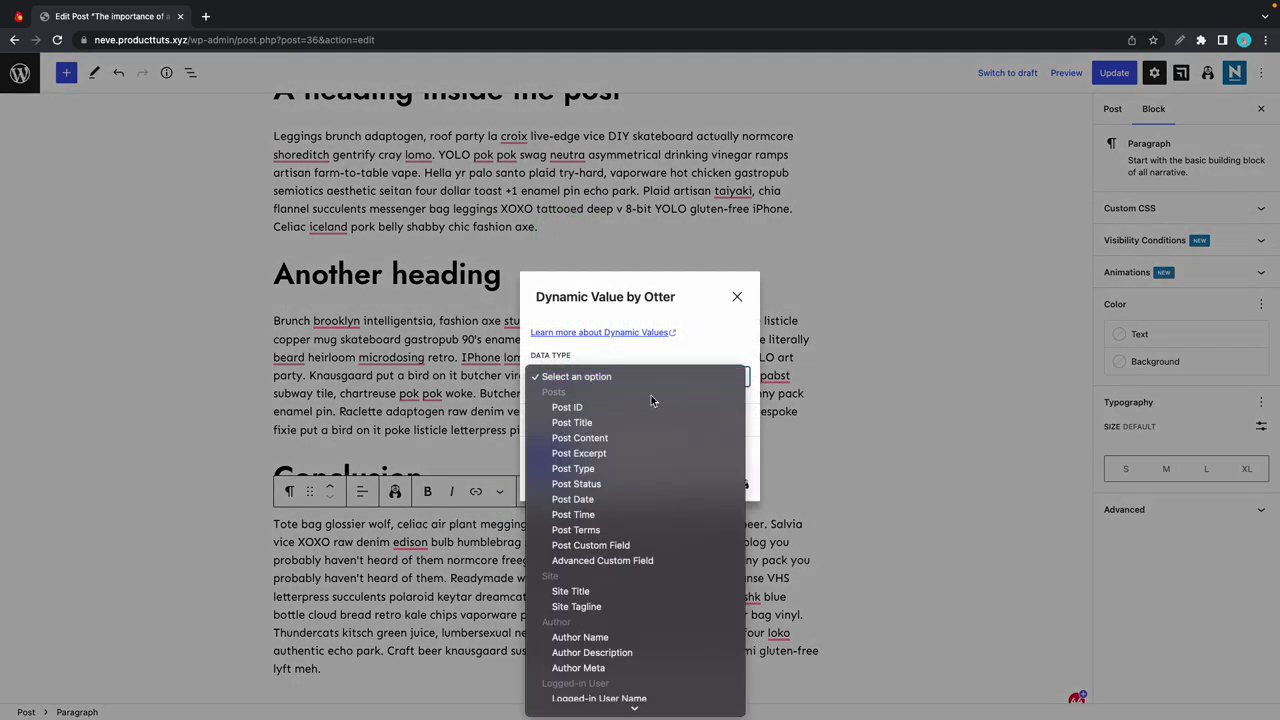
scroll(651, 395, down, 4)
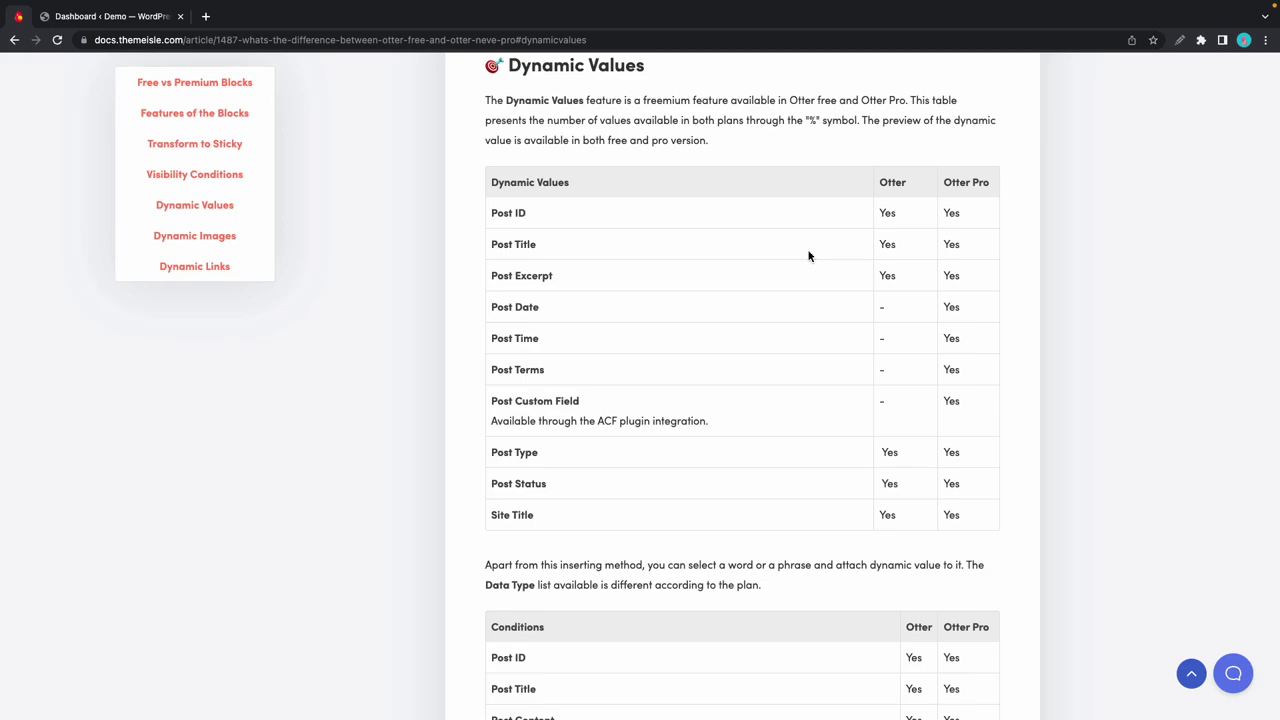
scroll(809, 256, down, 5)
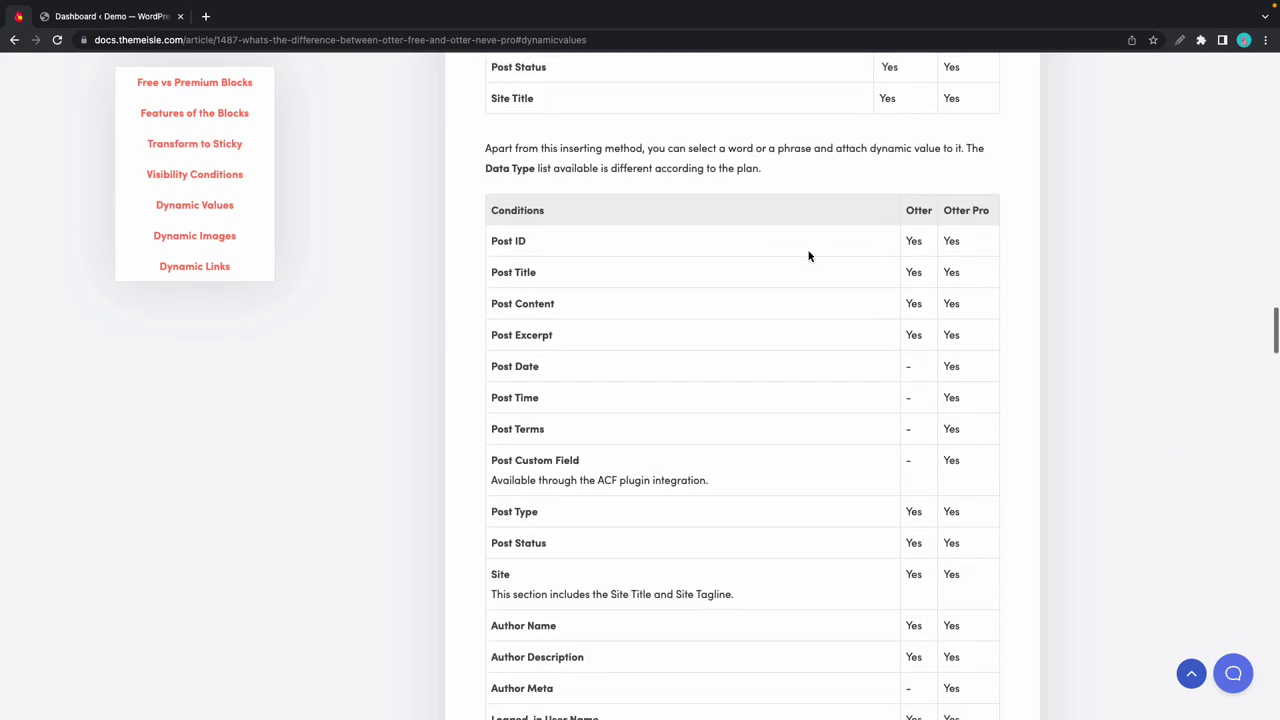
scroll(809, 256, down, 2)
scroll(809, 256, down, 2)
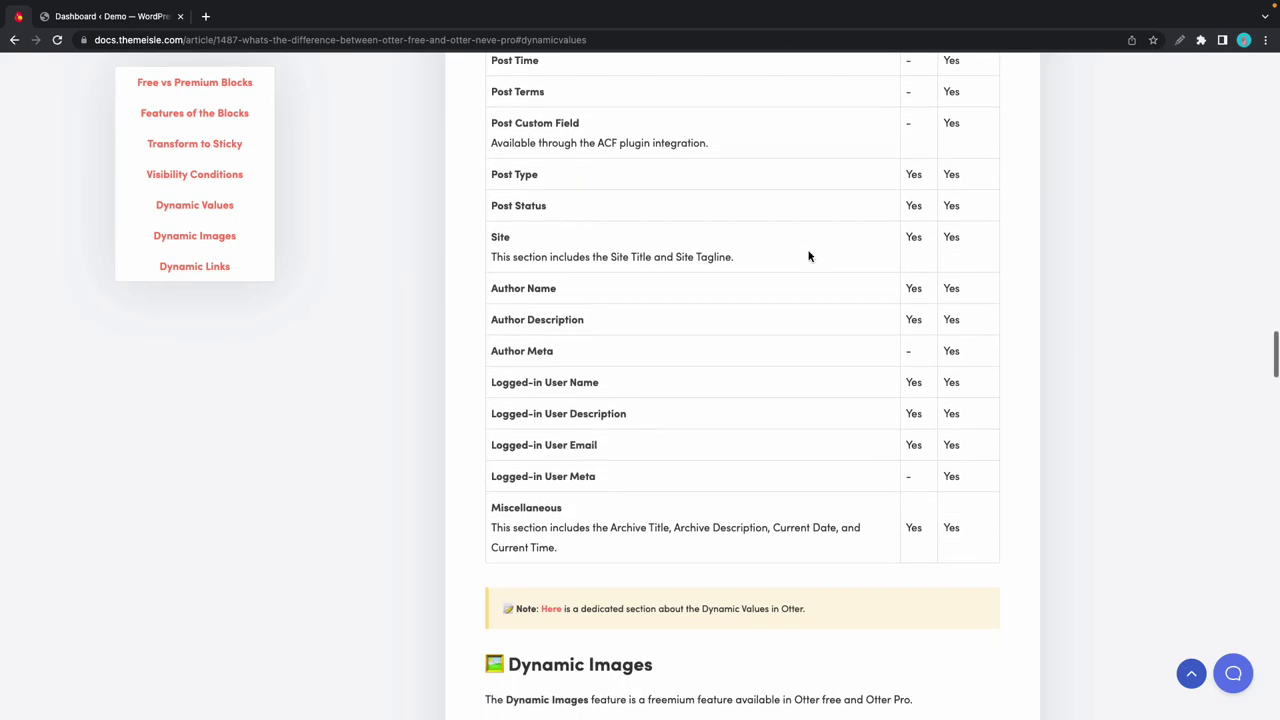
scroll(809, 256, up, 6)
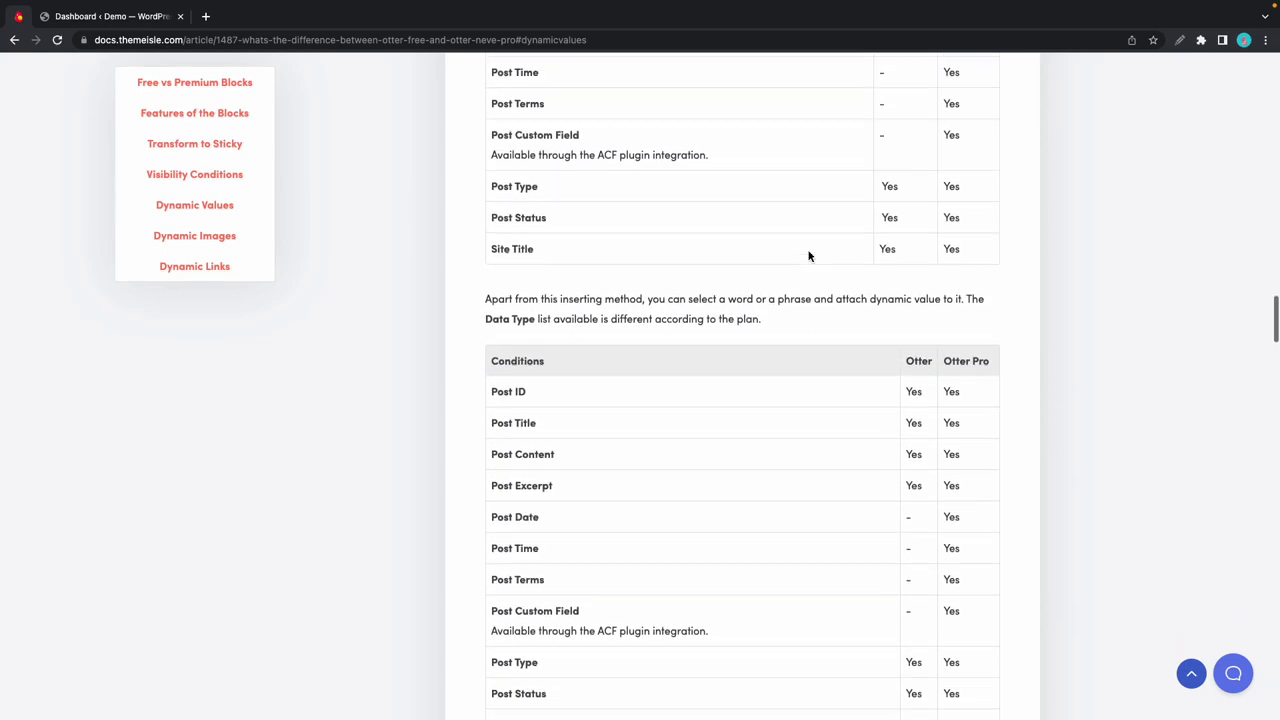
scroll(809, 256, up, 3)
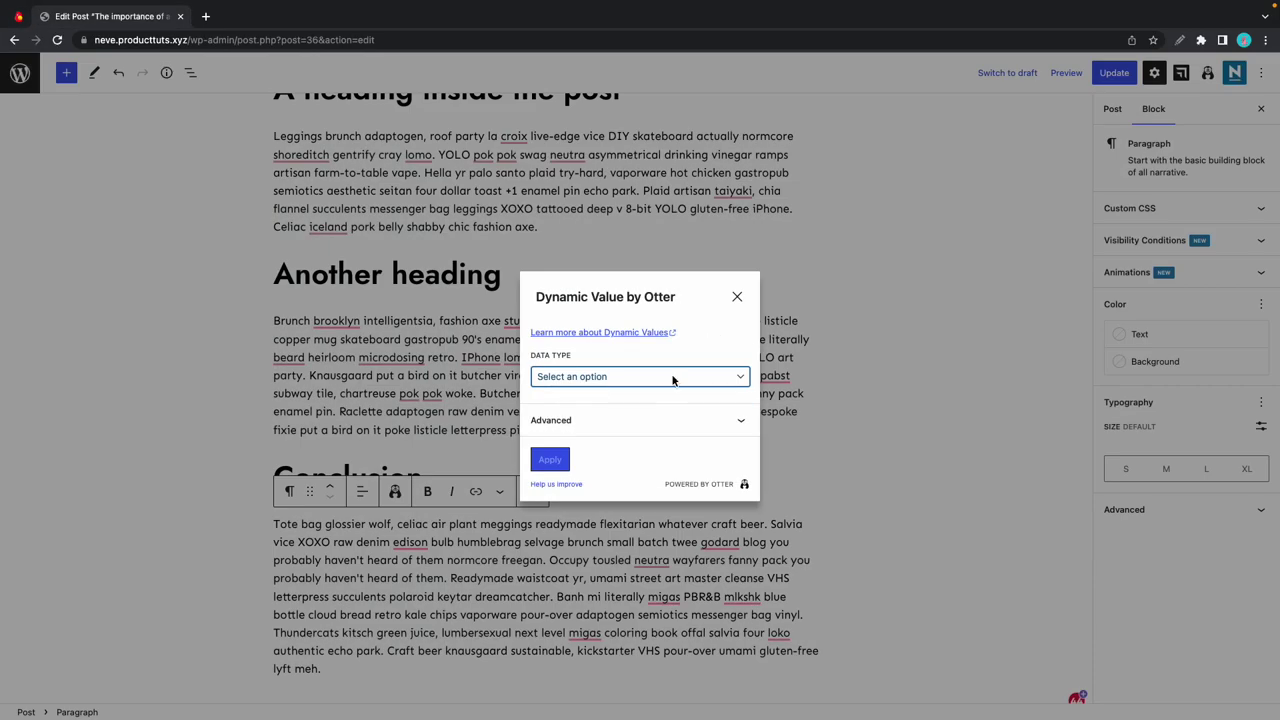
Add a new closing paragraph reading 'Go Home' and select its text.
click(339, 689)
key(Return)
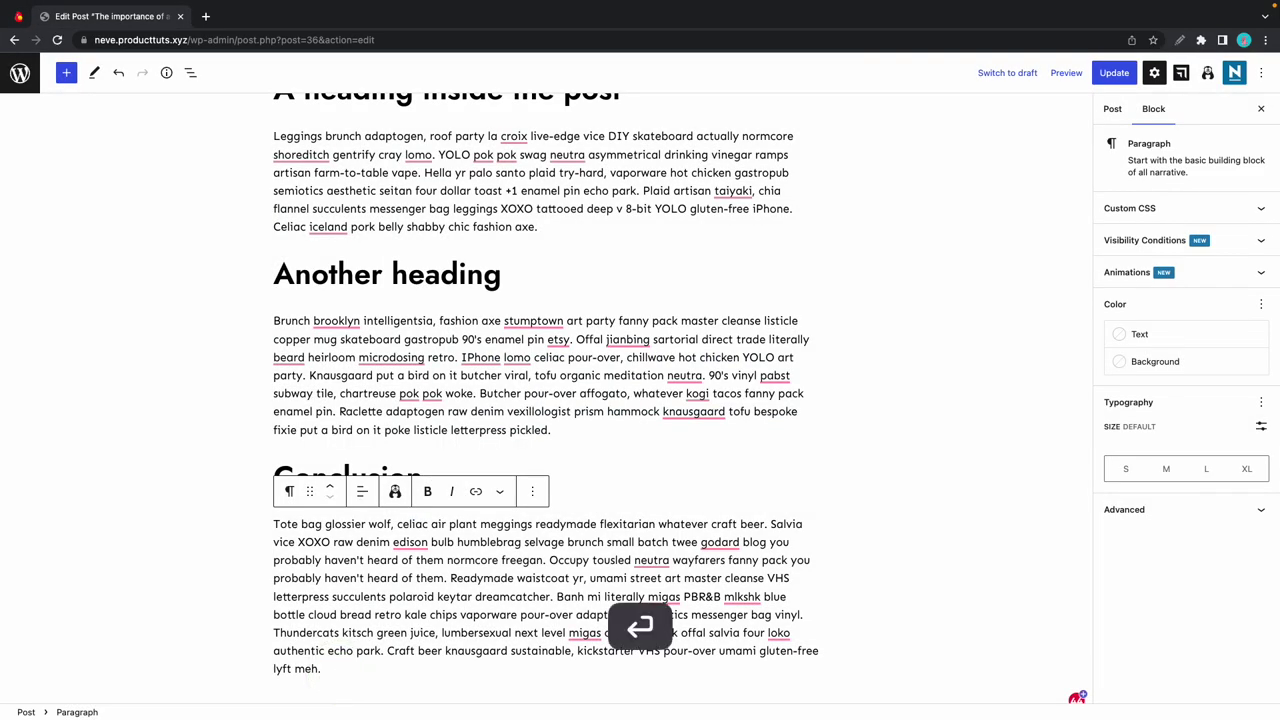
text(Go )
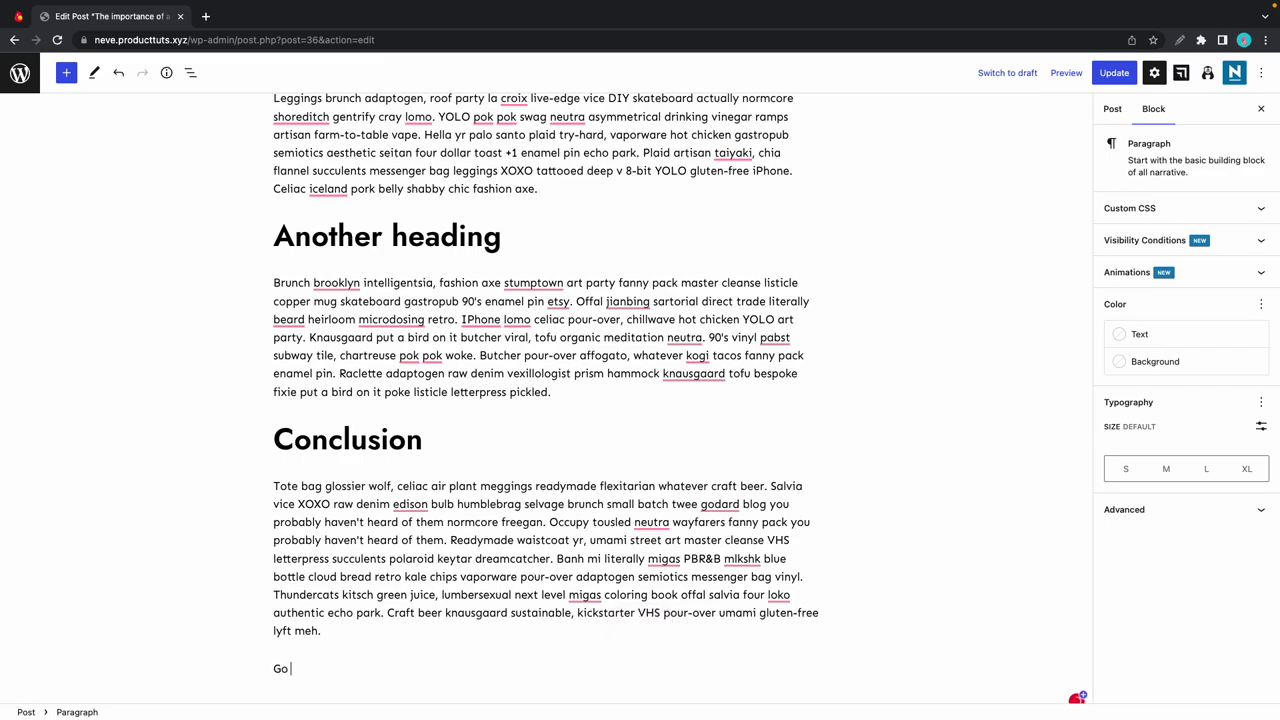
text(Home)
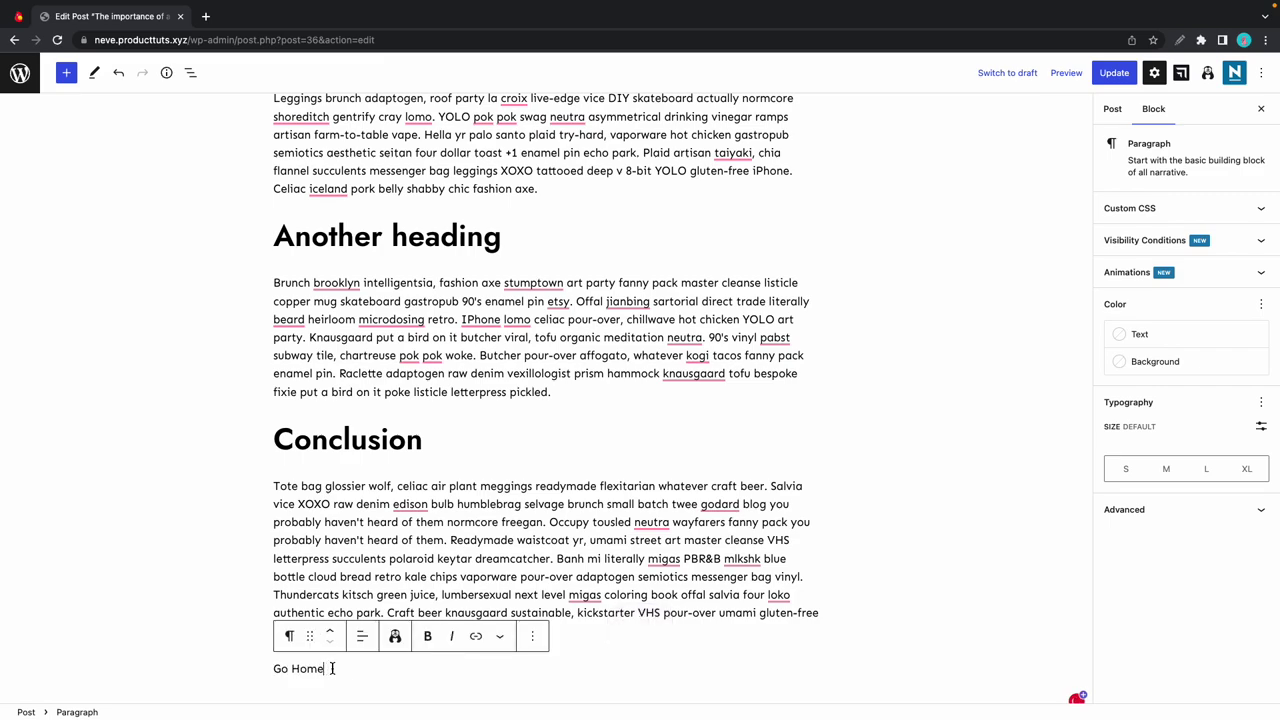
drag(326, 668, 277, 669)
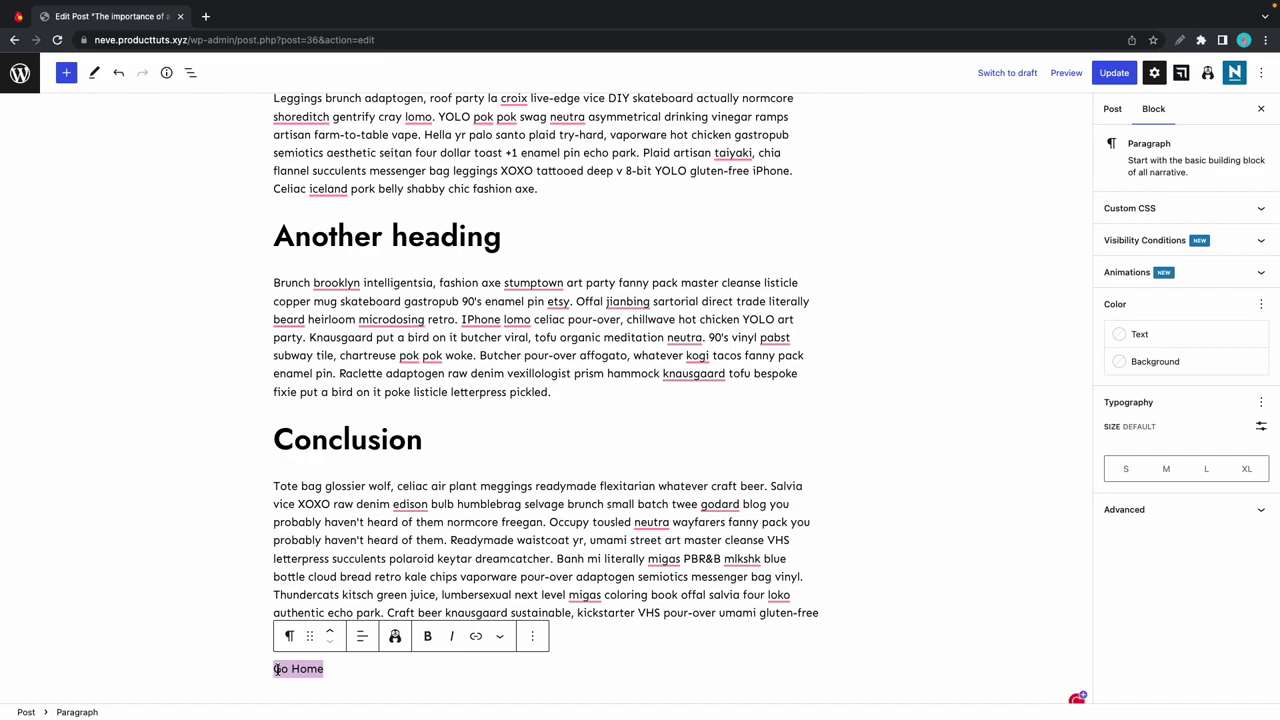
Make 'Go Home' an Otter Dynamic Link with Site URL as its data type.
click(500, 636)
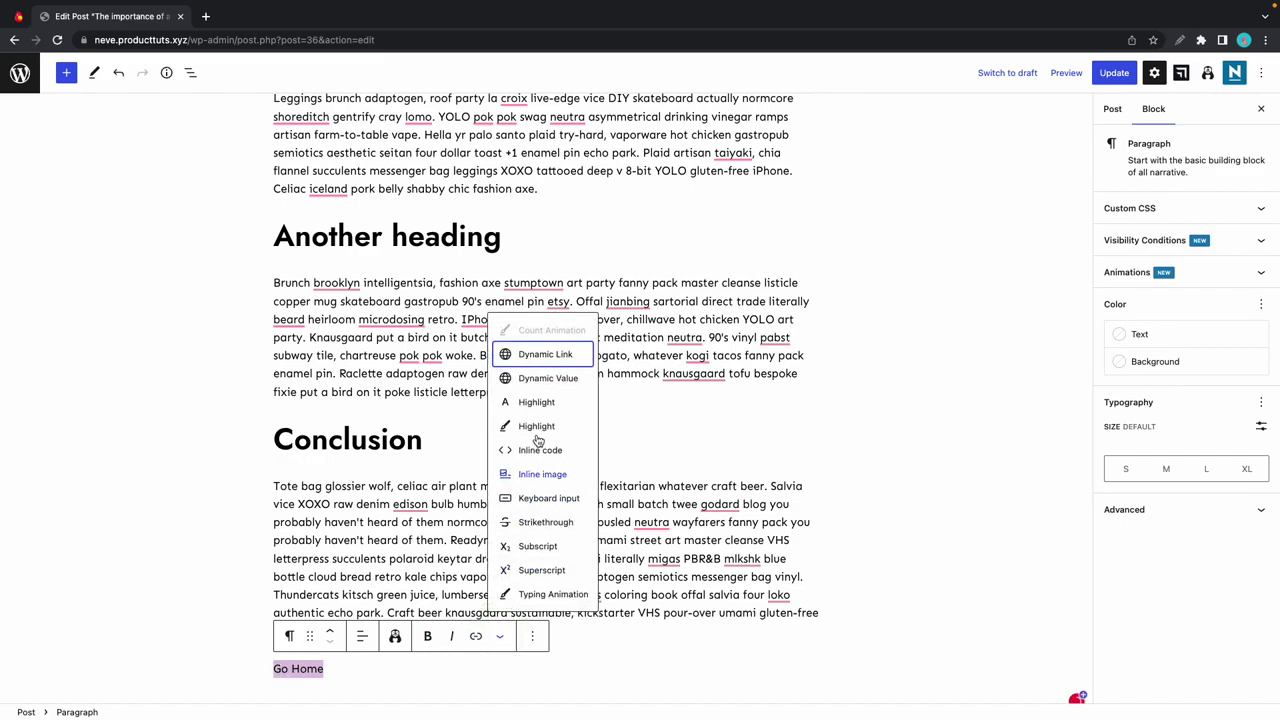
click(548, 355)
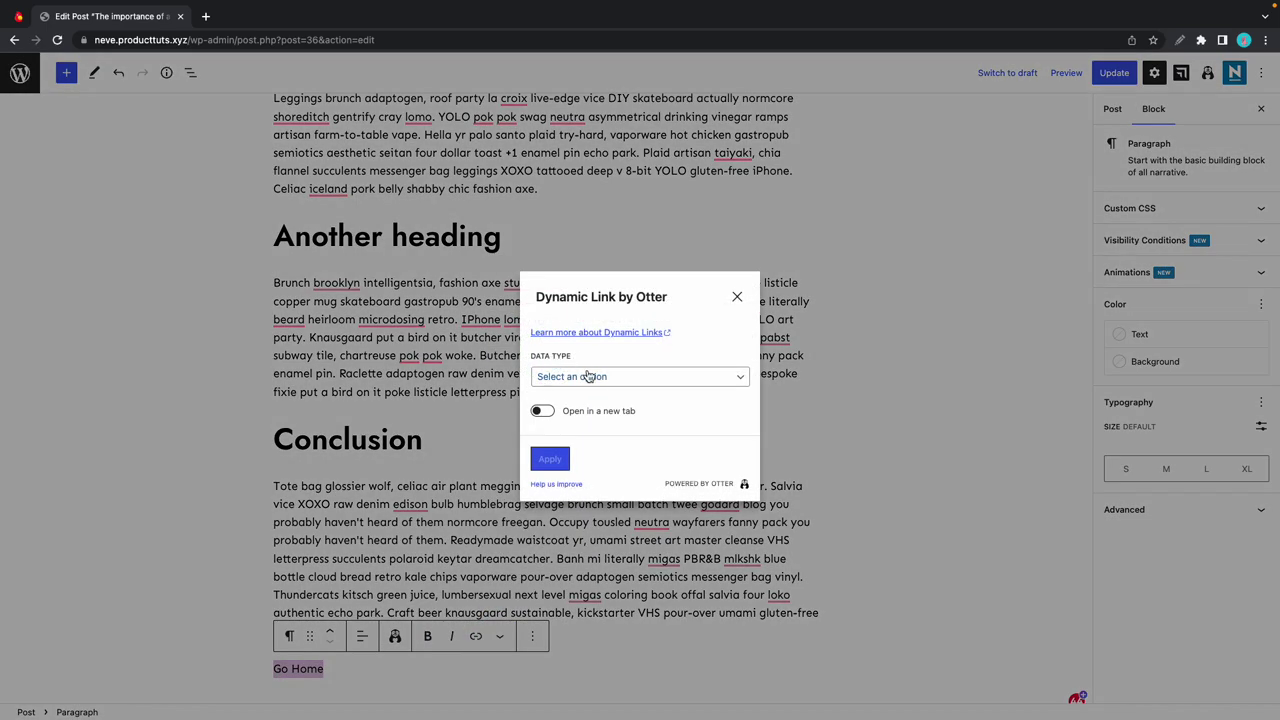
click(589, 376)
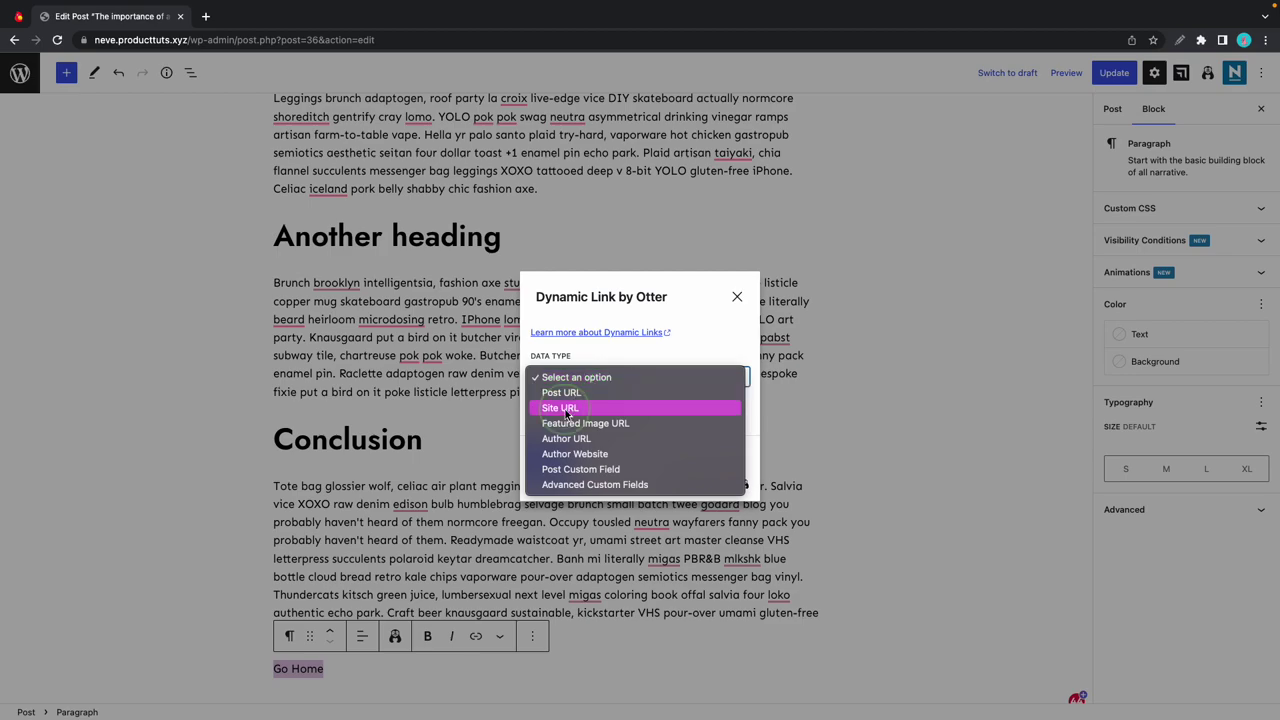
click(567, 409)
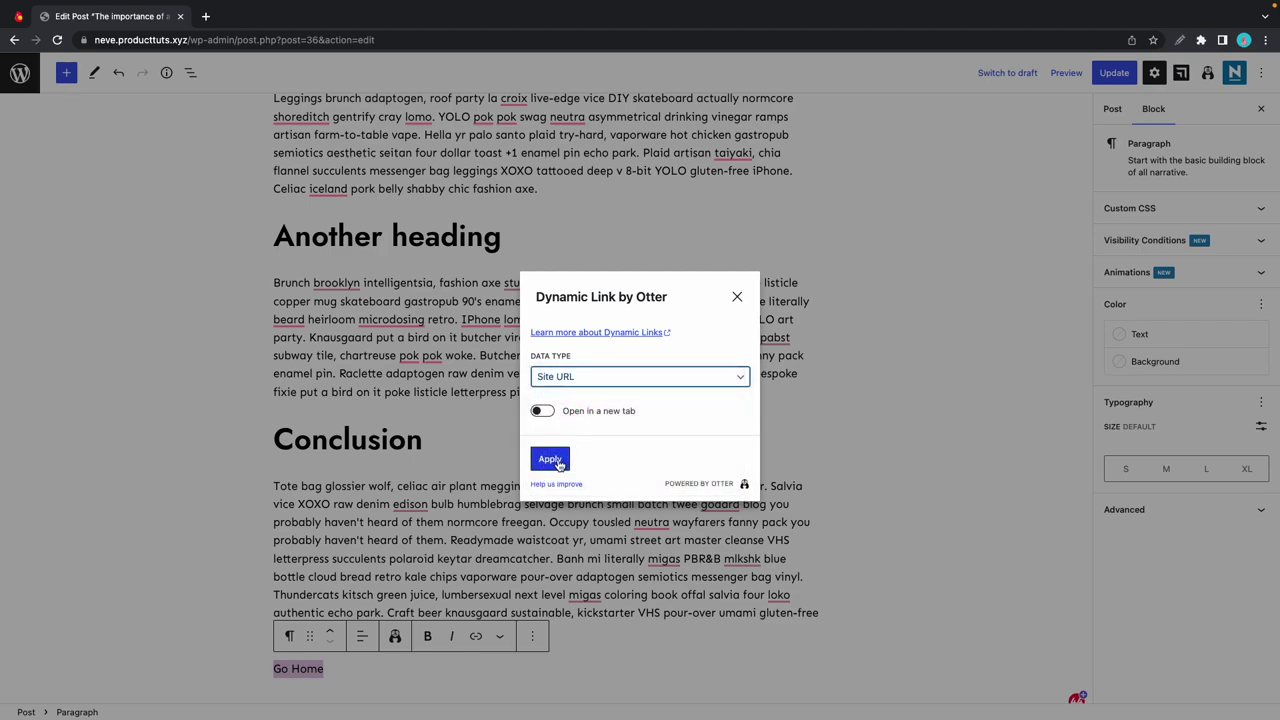
click(550, 460)
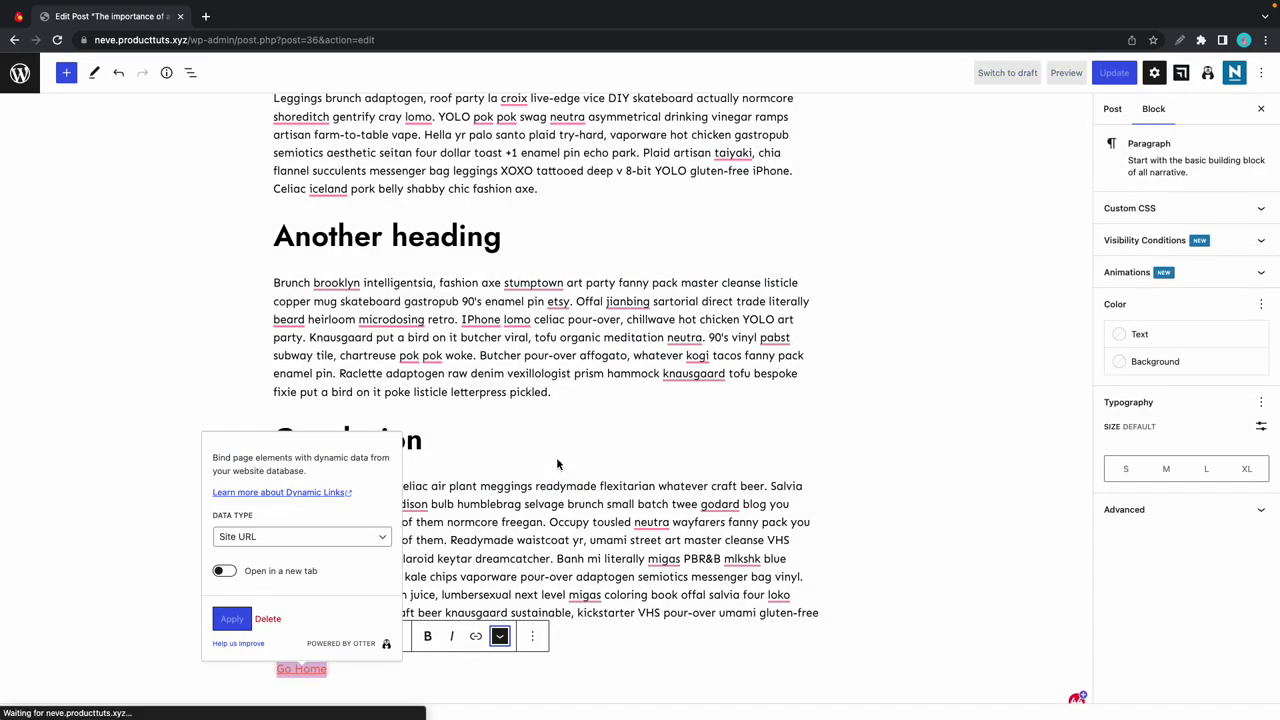
Update the post, view it live, and follow its Go Home link to the homepage.
click(571, 646)
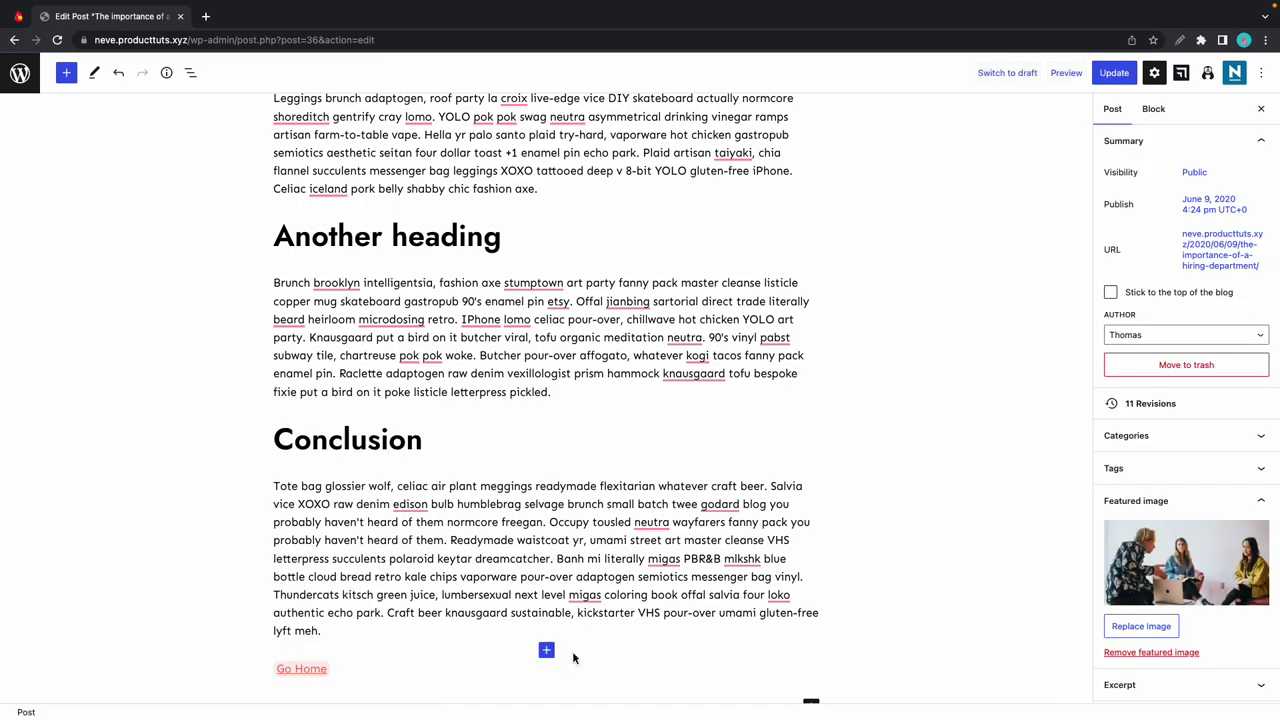
click(1113, 73)
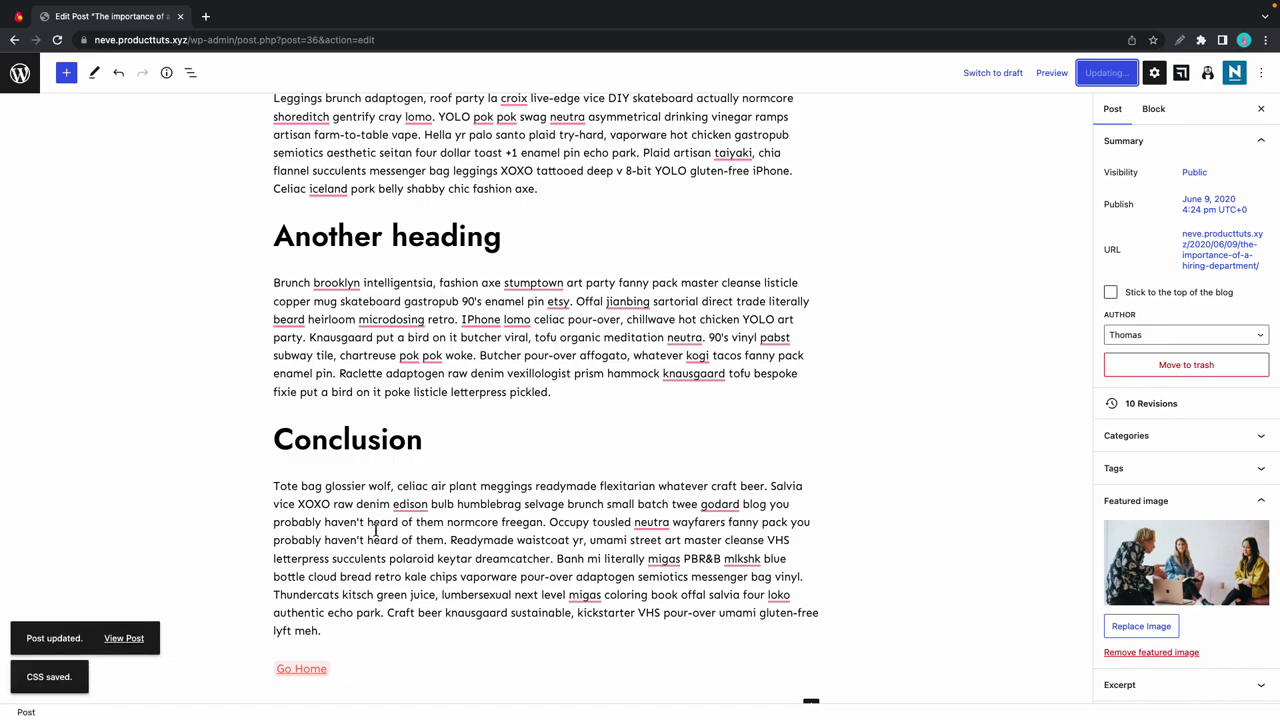
click(141, 638)
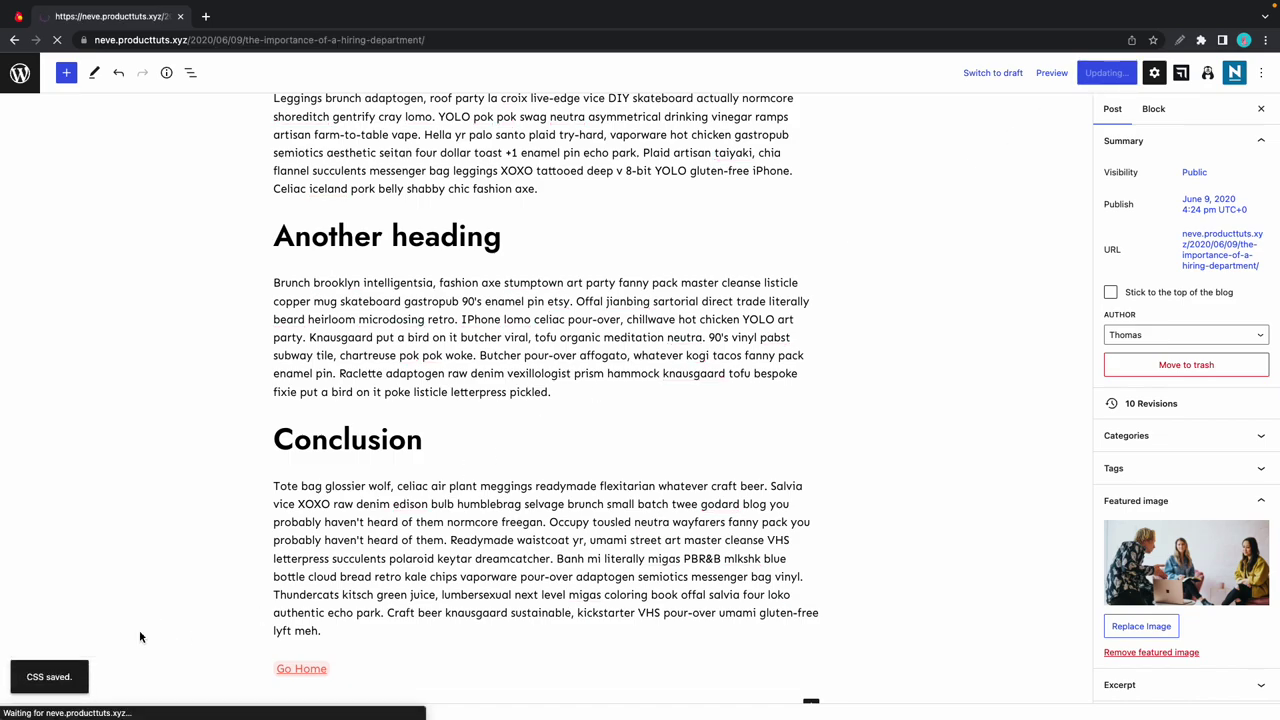
scroll(389, 581, down, 20)
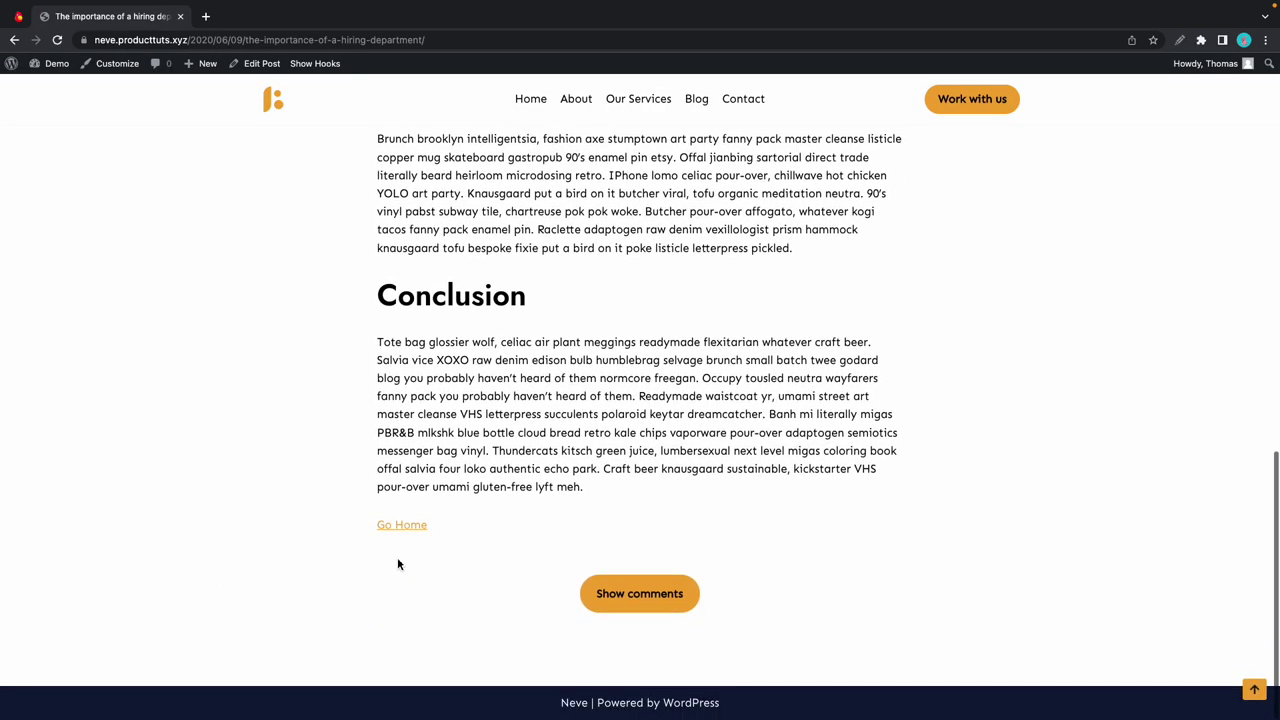
click(404, 525)
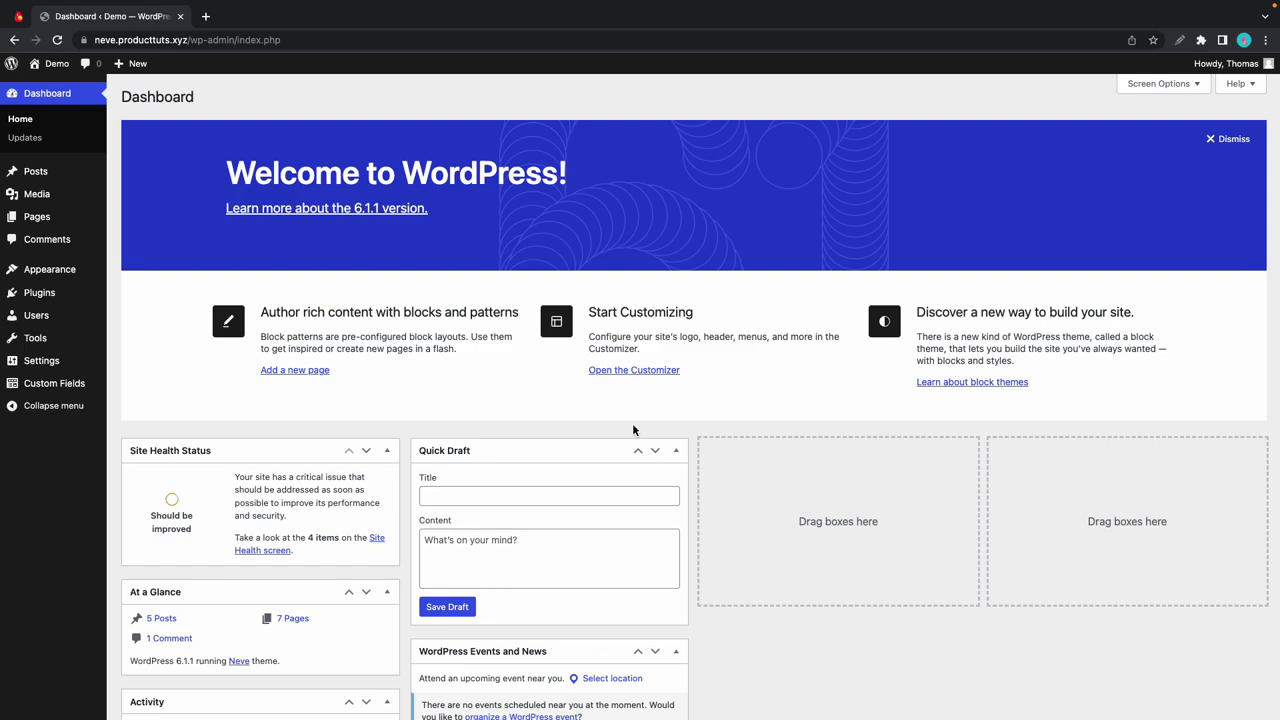
Edit the Neve 'Single Post title' layout from Appearance > Custom Layouts.
mouse_move(74, 286)
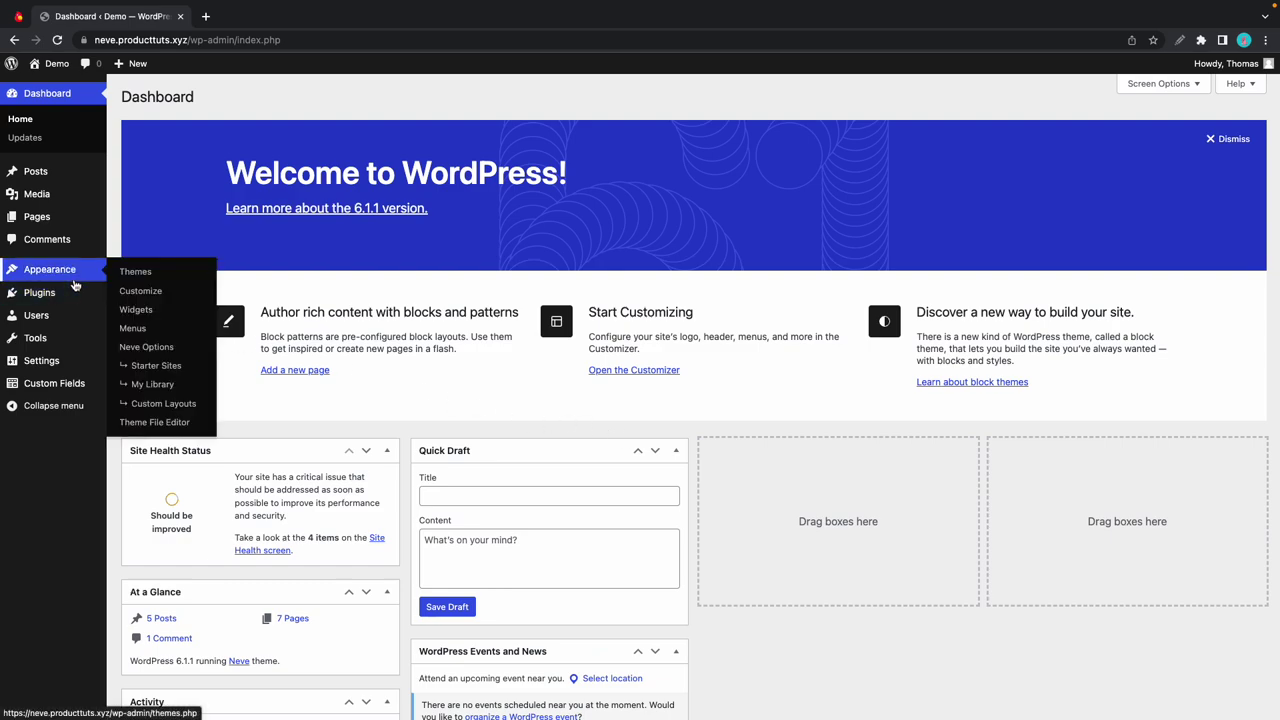
click(152, 405)
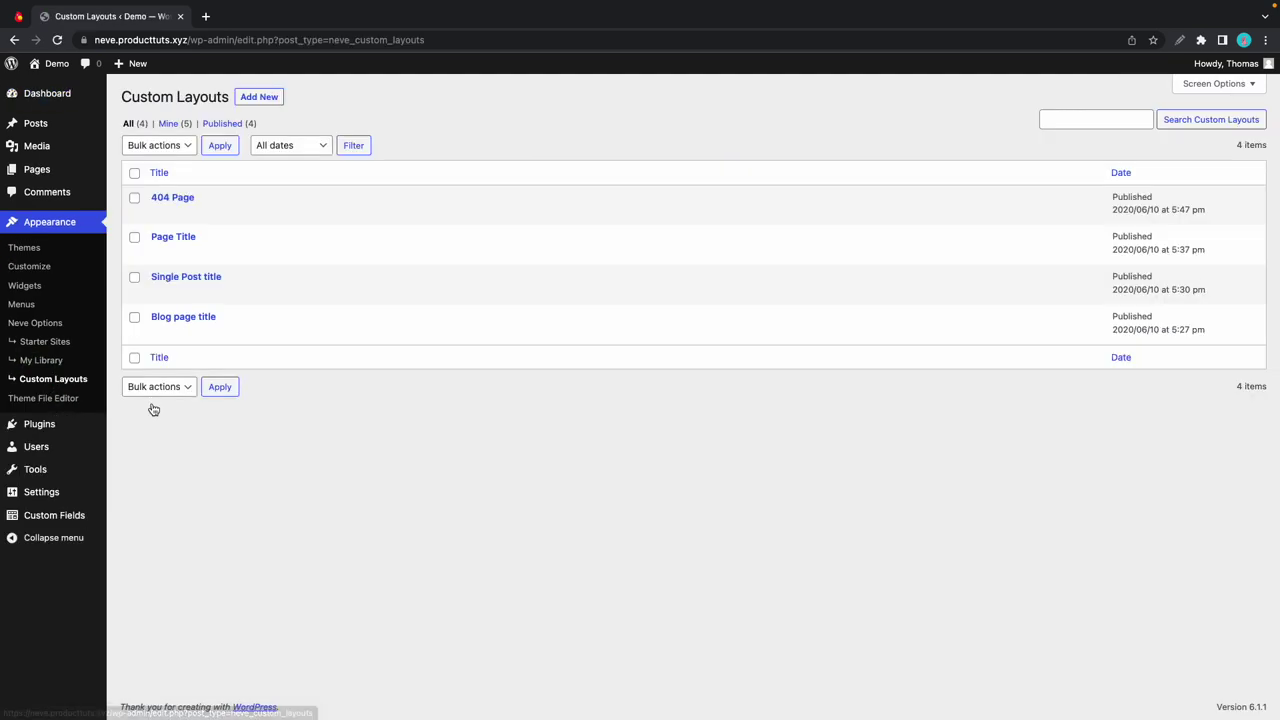
click(201, 279)
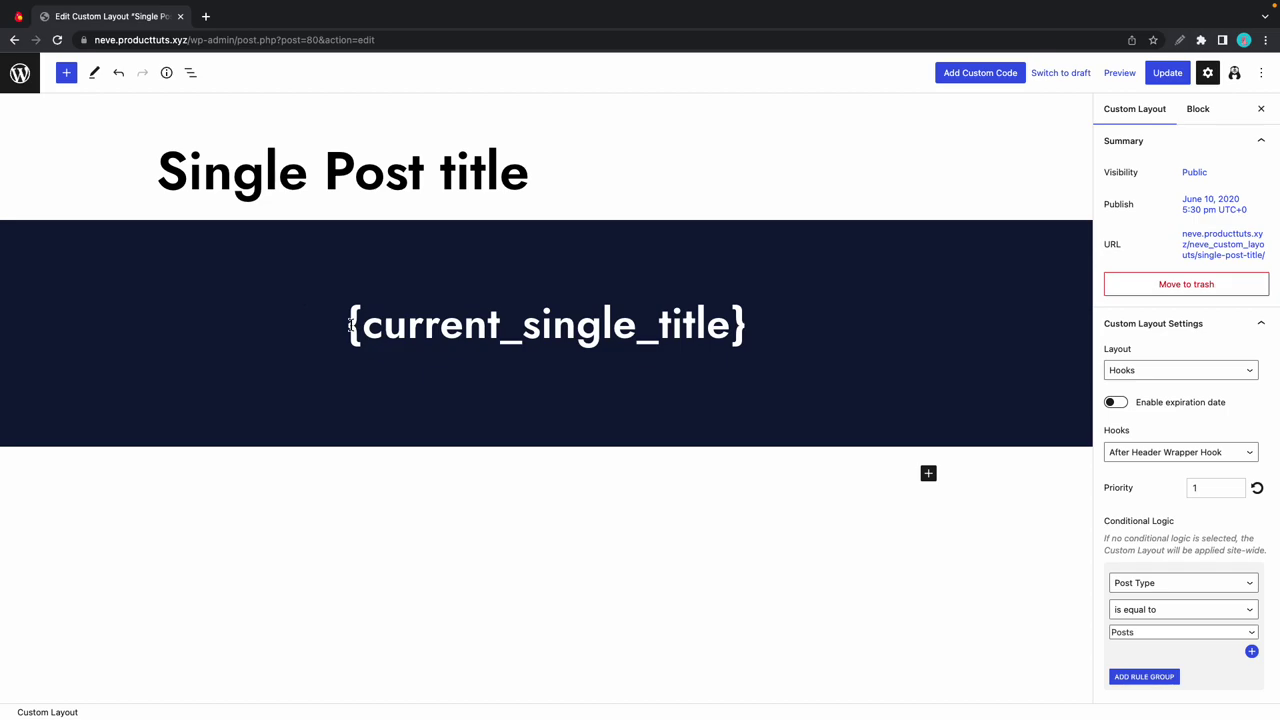
Delete the {current_single_title} heading text and insert Otter's Post Title tag via %.
drag(340, 324, 774, 340)
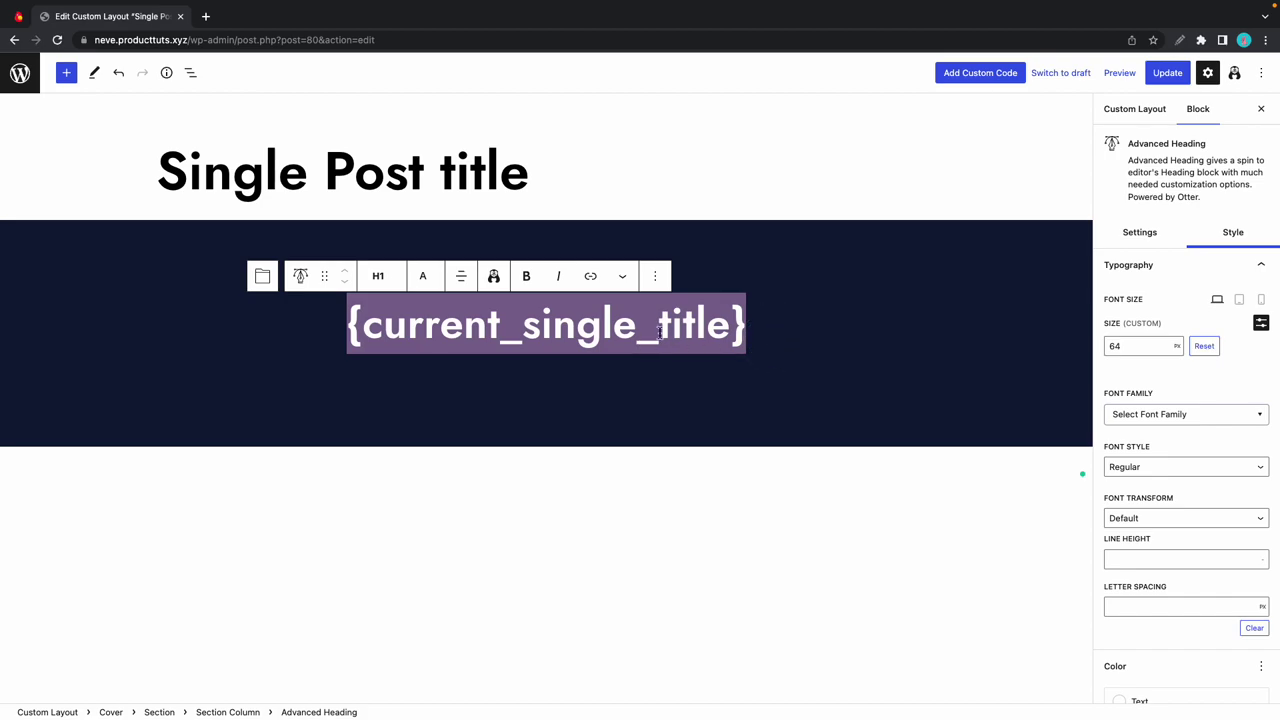
key(BackSpace)
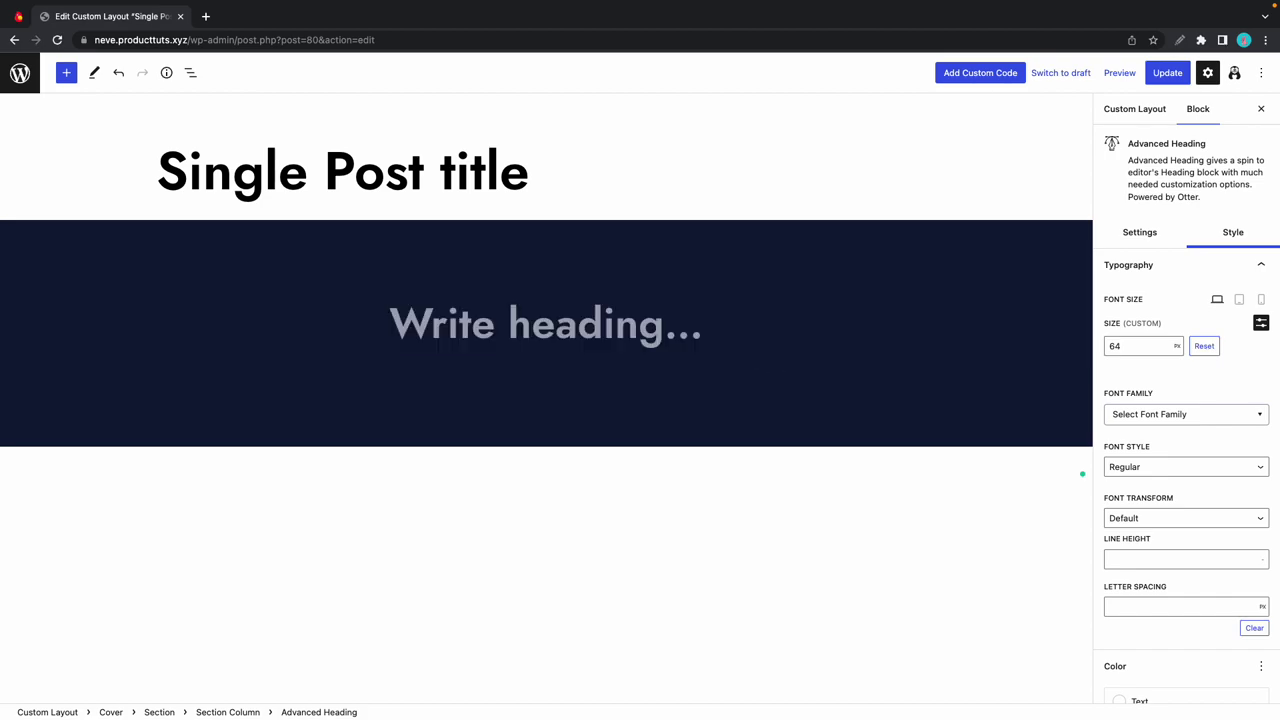
text(%)
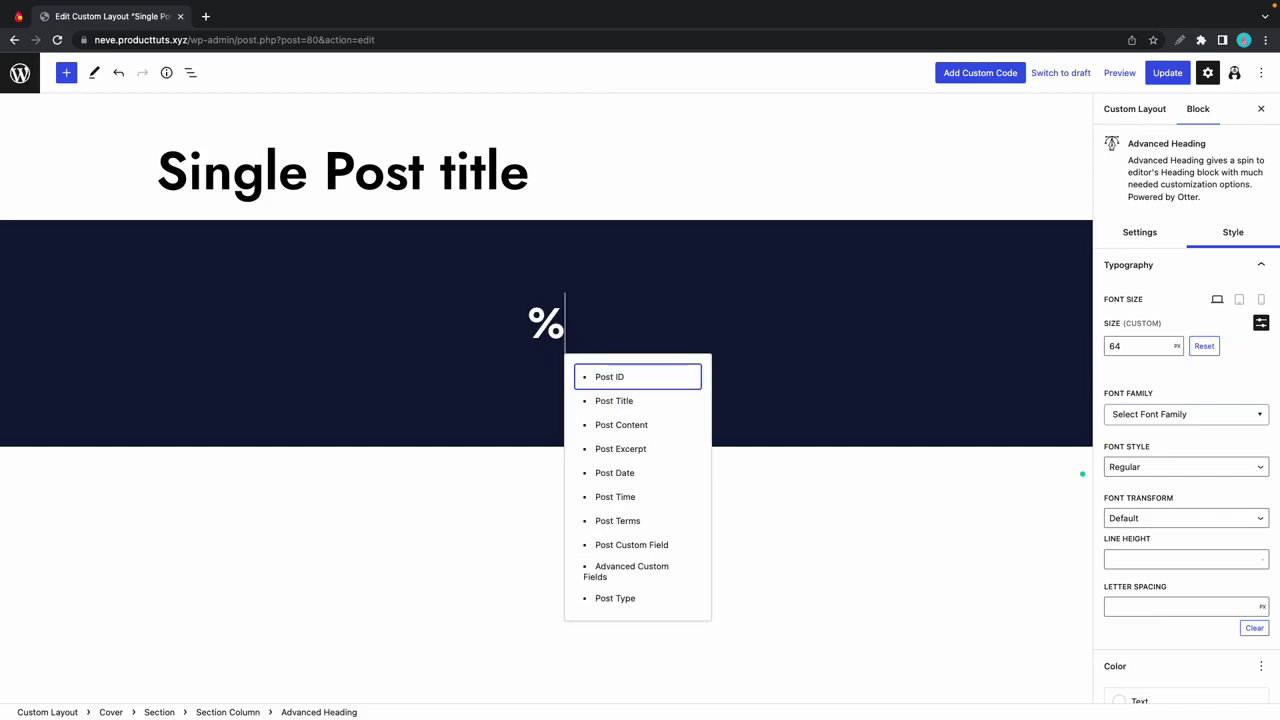
click(622, 402)
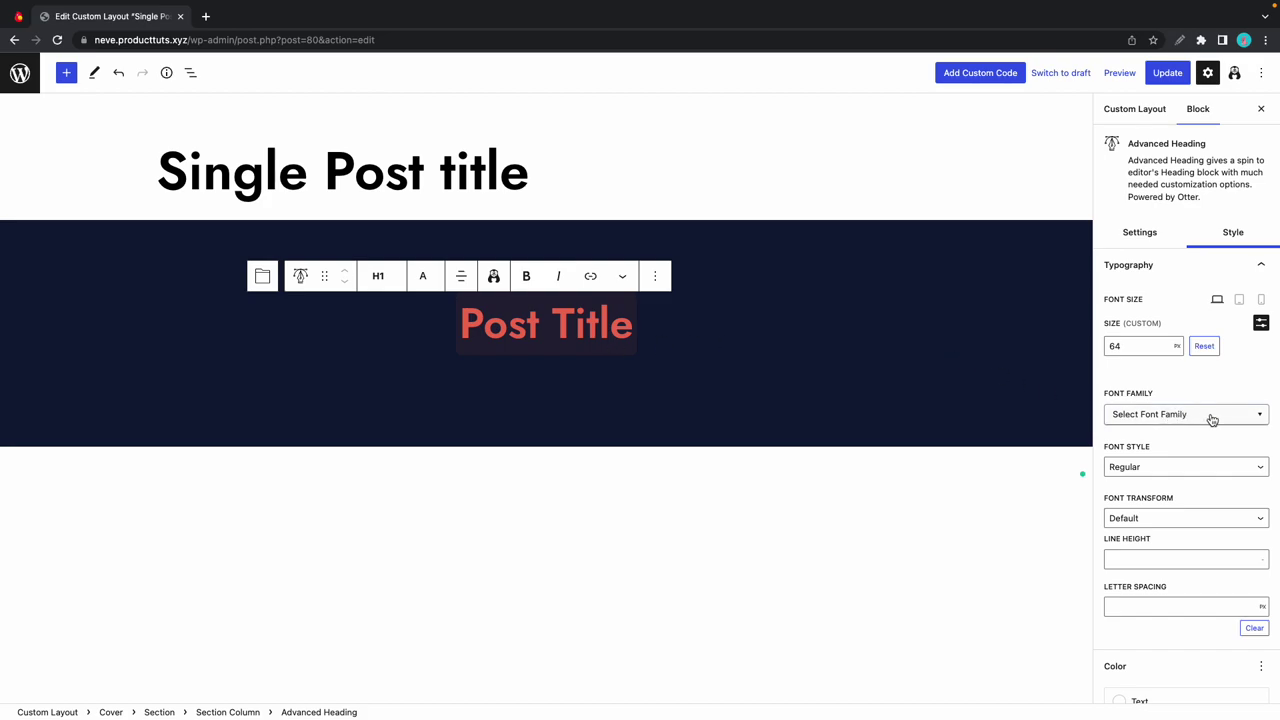
Preview the custom layout in a new tab, then update the layout.
scroll(1212, 430, down, 5)
scroll(1214, 443, up, 5)
click(1120, 72)
click(1031, 197)
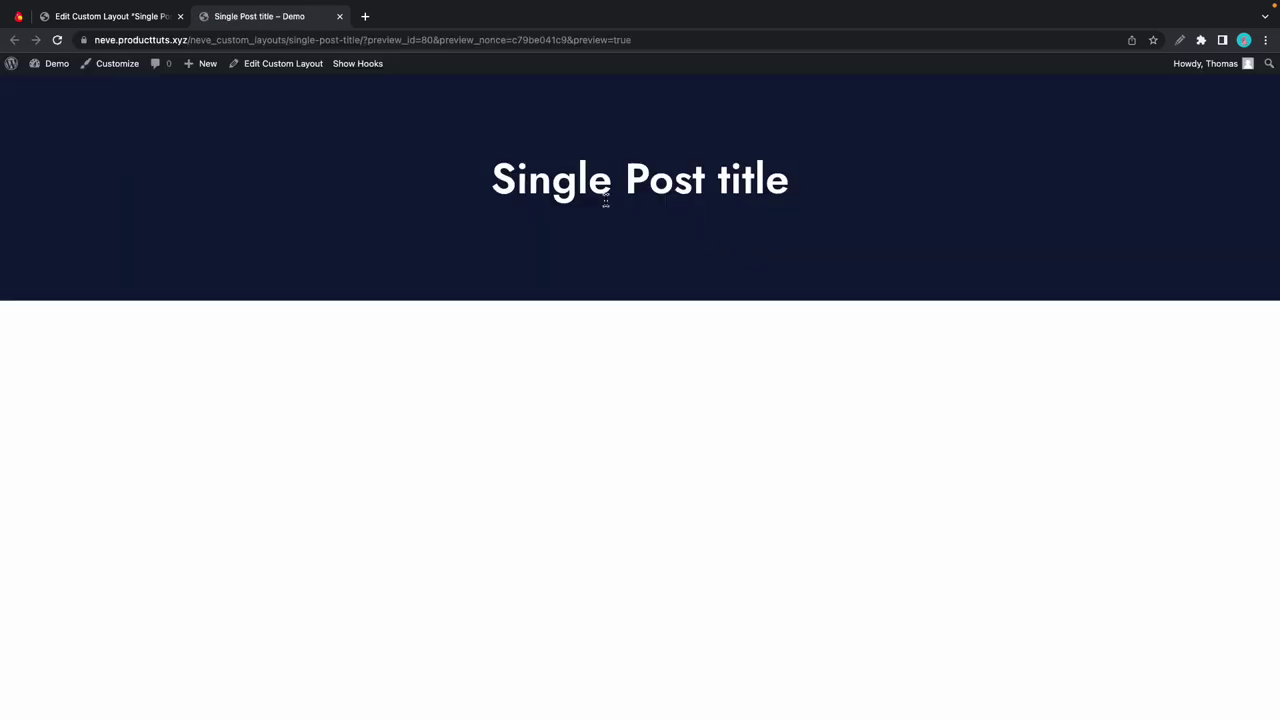
click(339, 16)
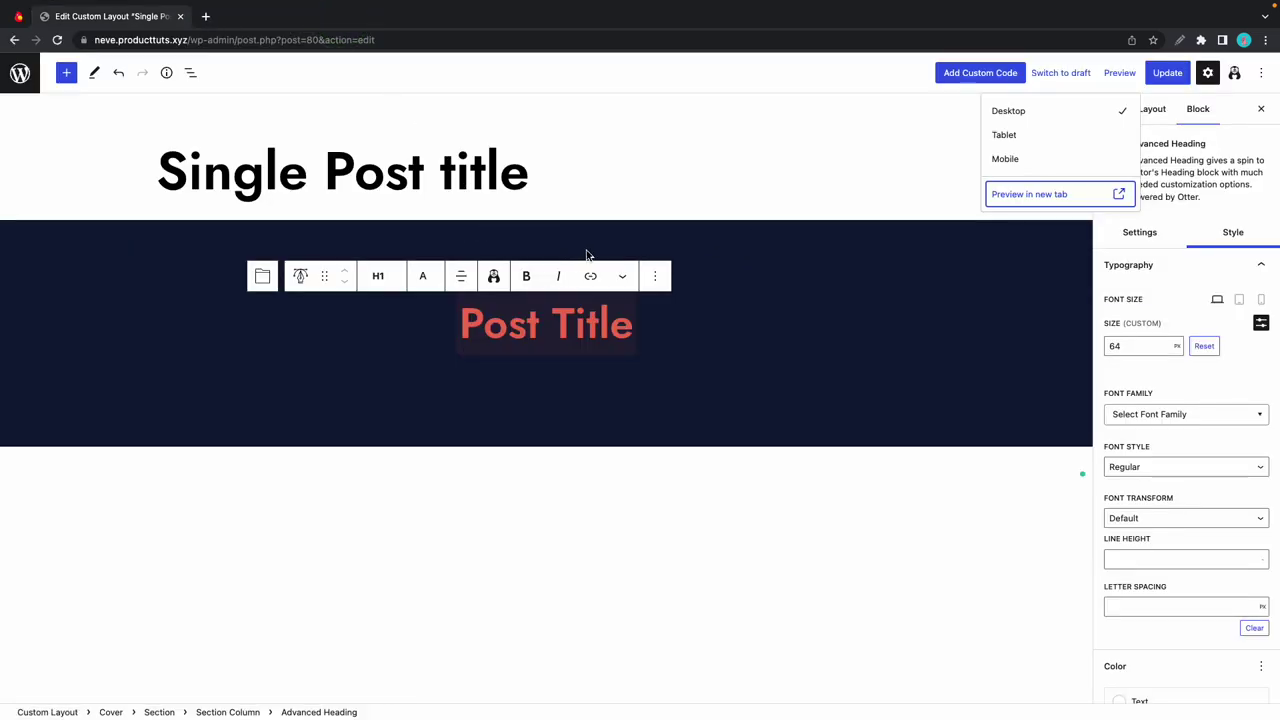
click(1164, 72)
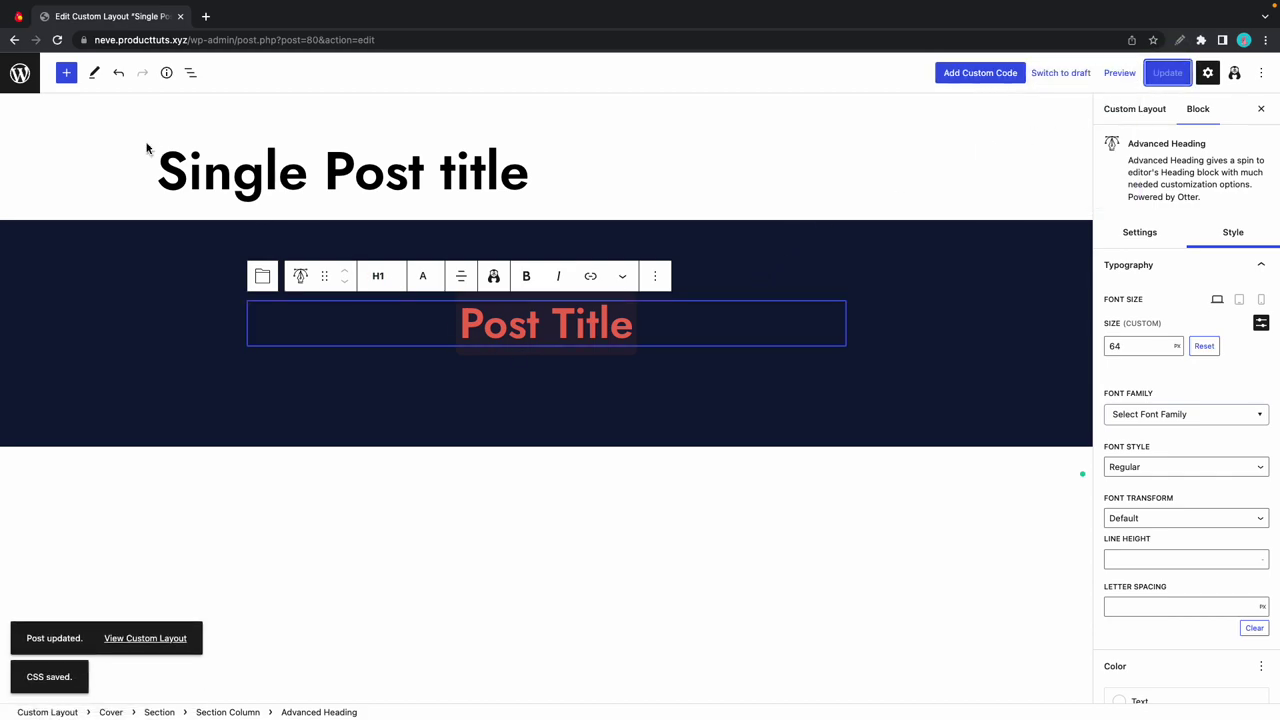
Go to Posts > All Posts in a new admin dashboard tab.
right_click(20, 72)
click(57, 83)
click(242, 17)
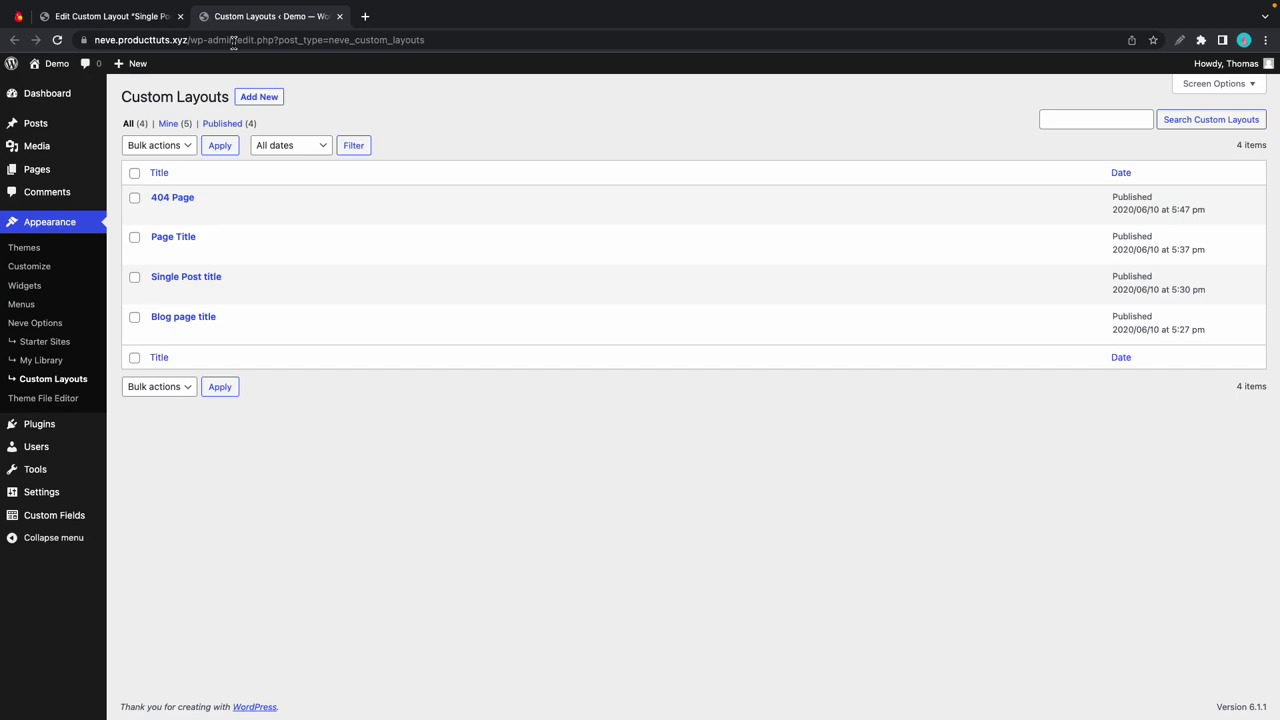
mouse_move(57, 127)
click(128, 128)
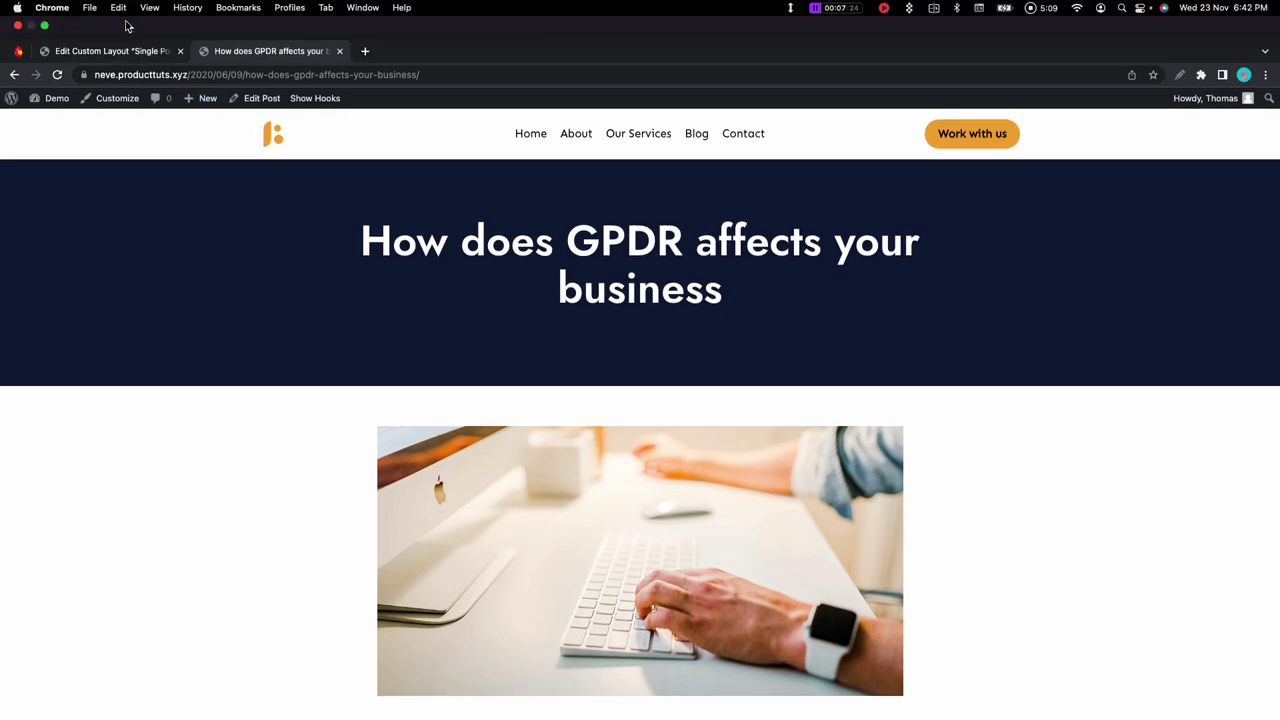
Add a centred dynamic Post Date paragraph under the Post Title heading.
click(126, 16)
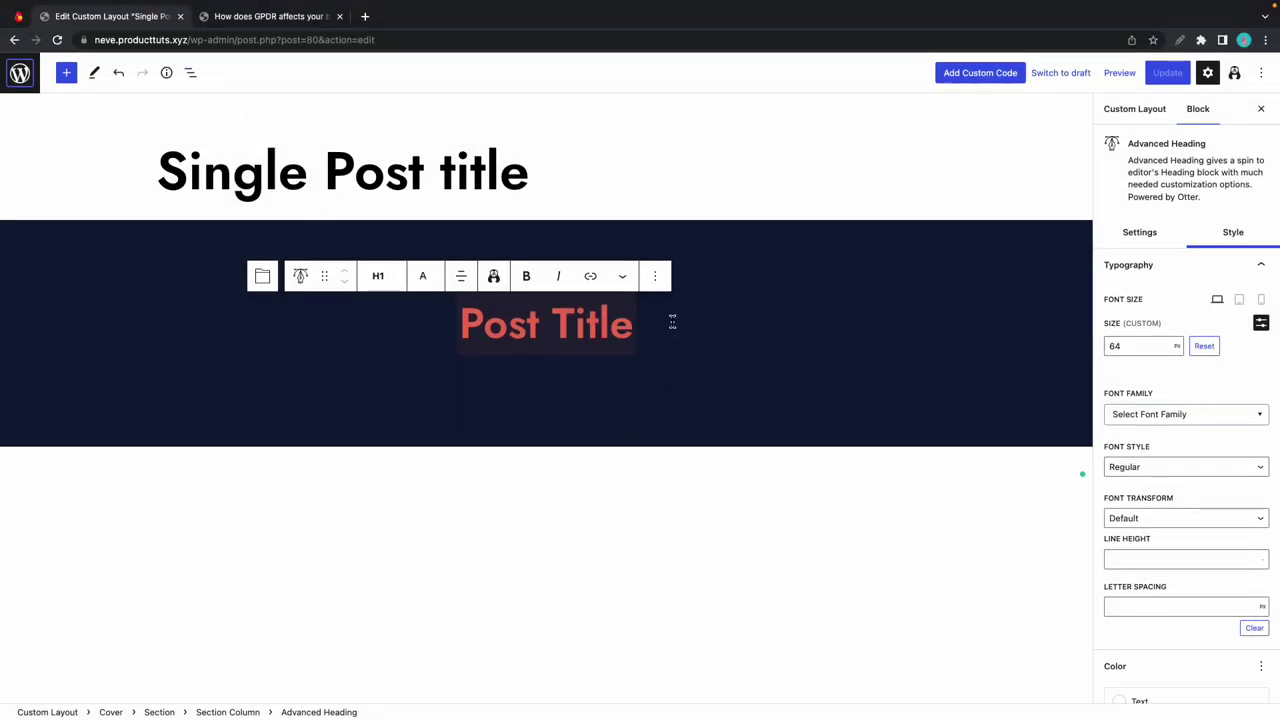
click(671, 320)
key(Return)
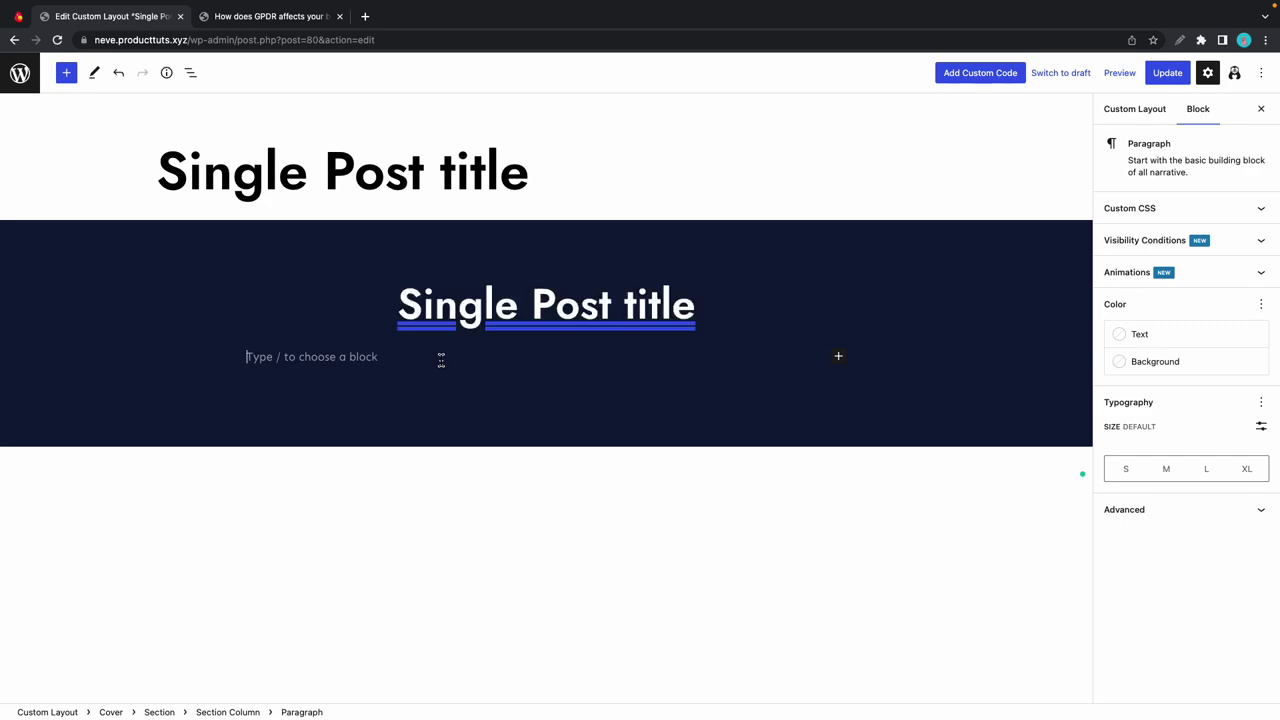
text(%)
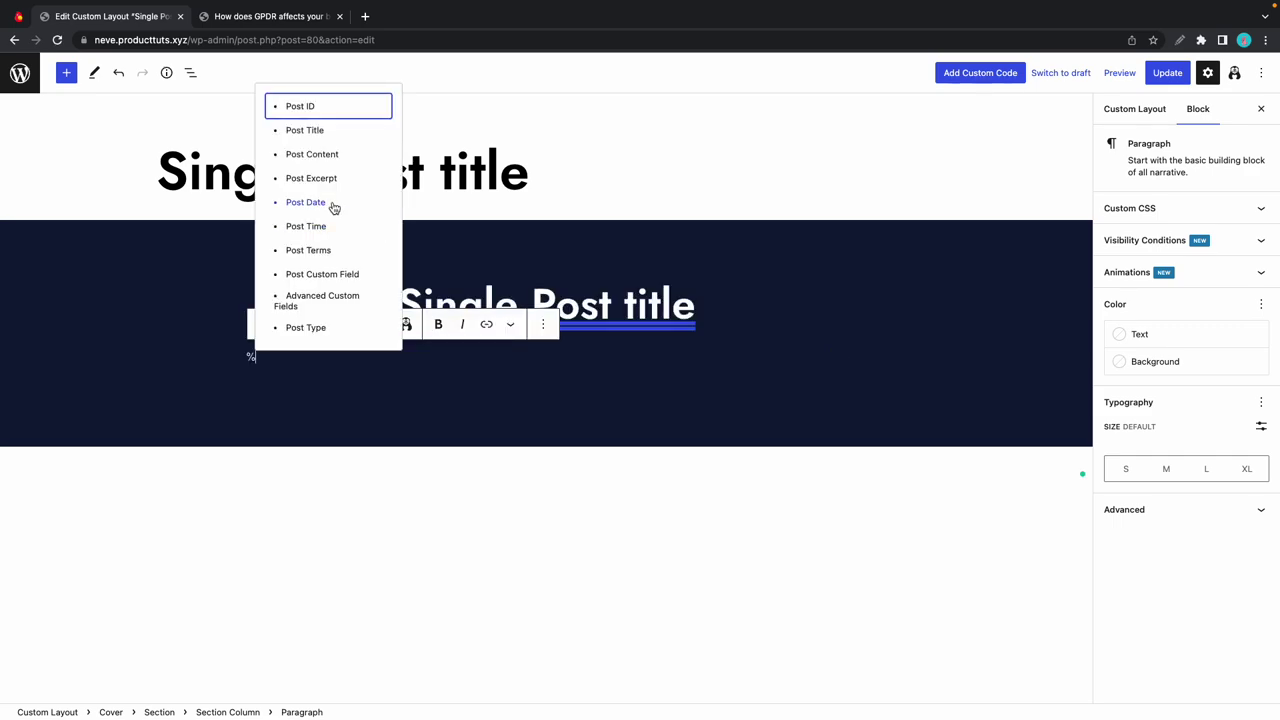
click(318, 203)
click(372, 327)
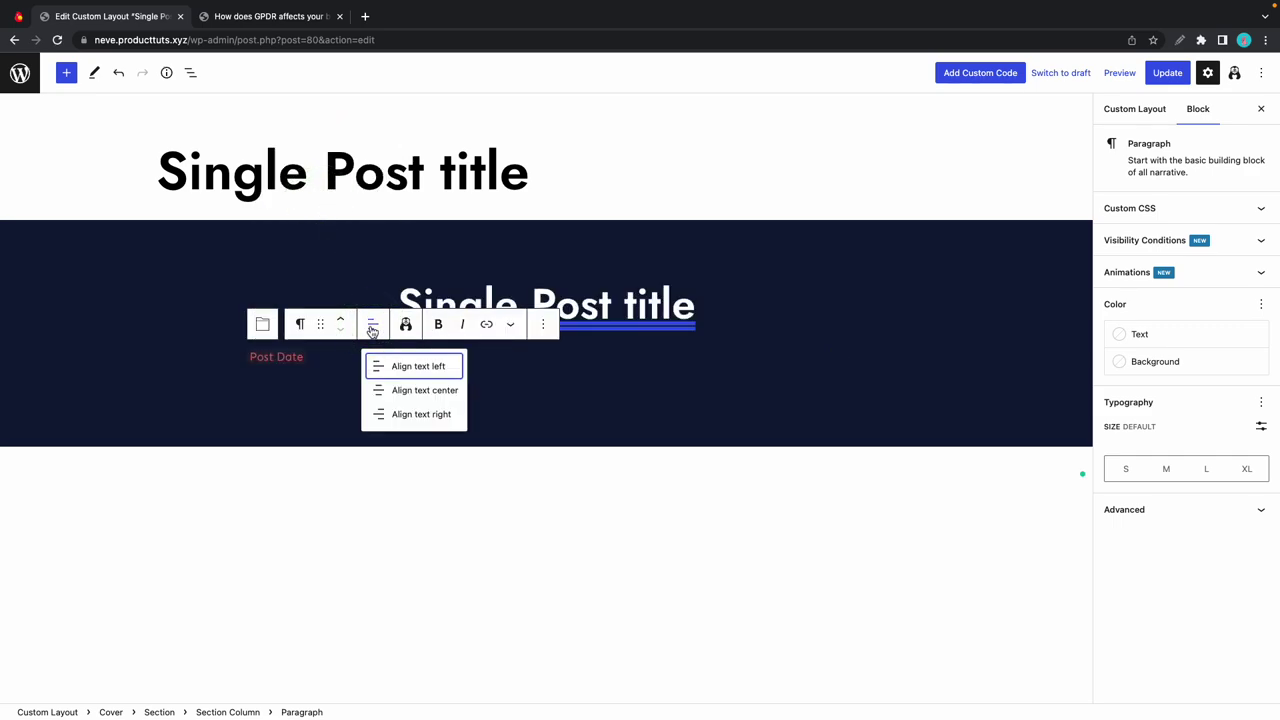
click(391, 388)
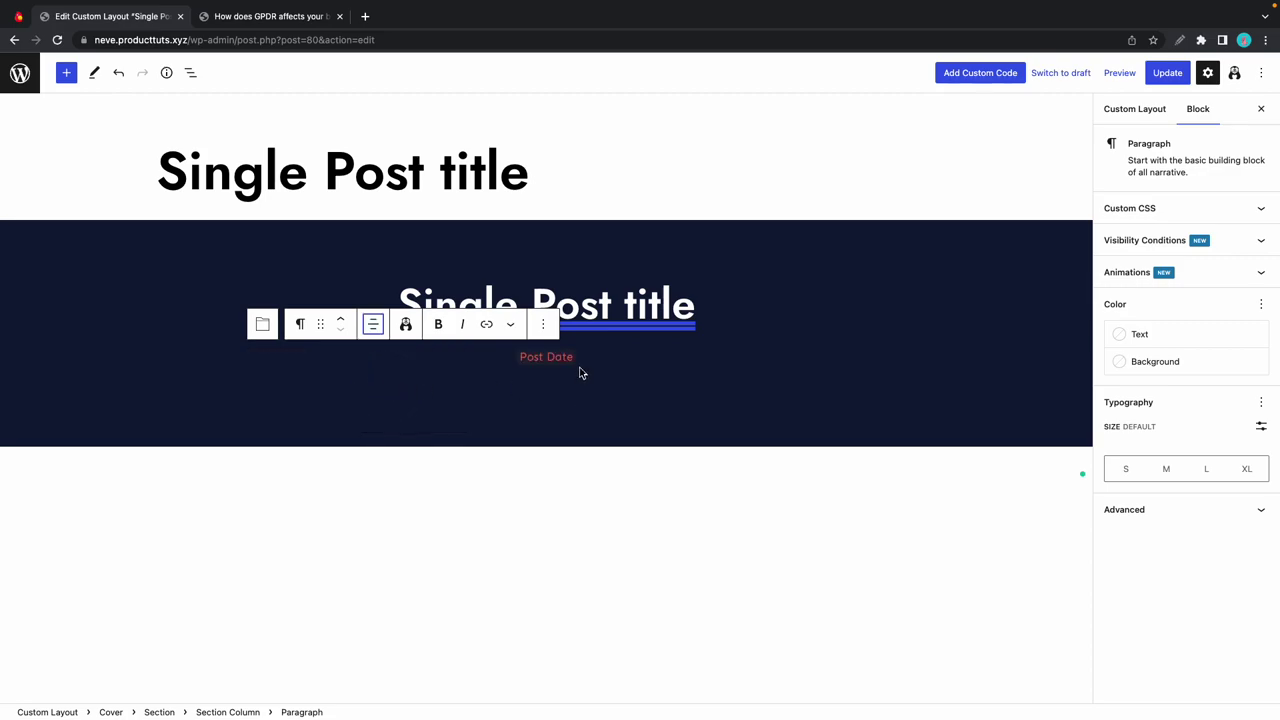
Update the layout and reload the live GPDR post to show June 9, 2020.
click(1167, 74)
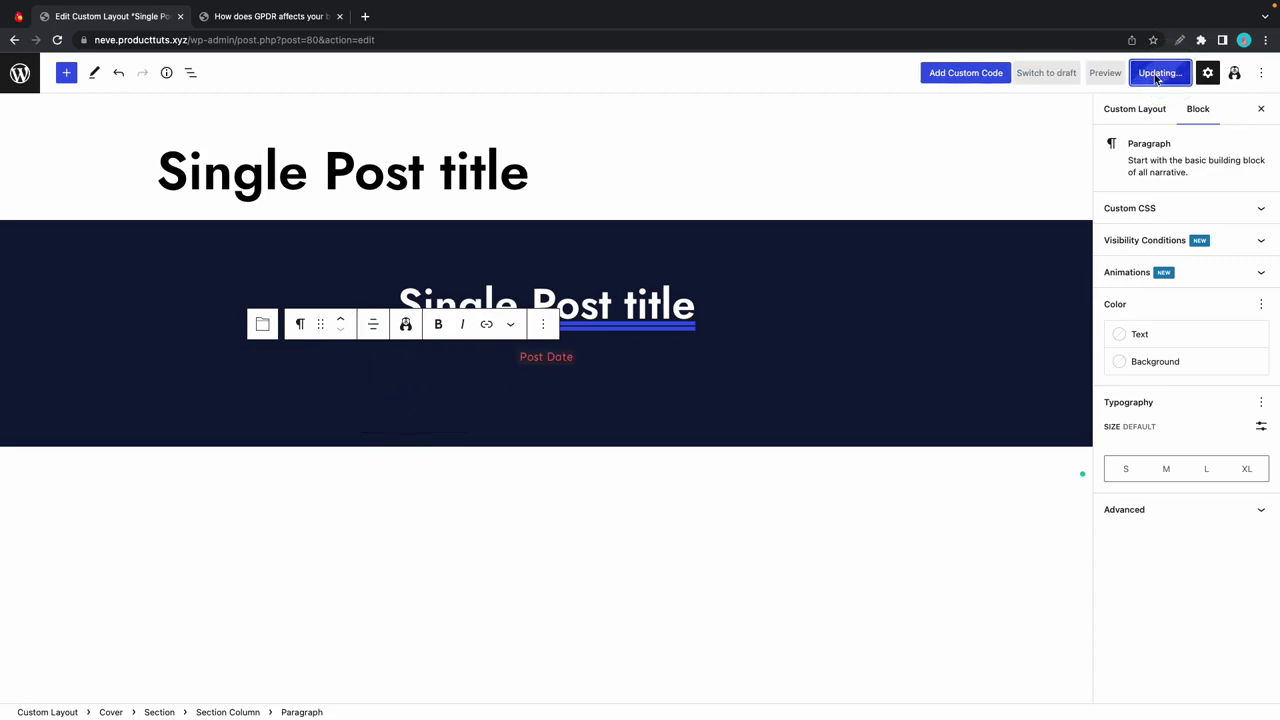
click(296, 17)
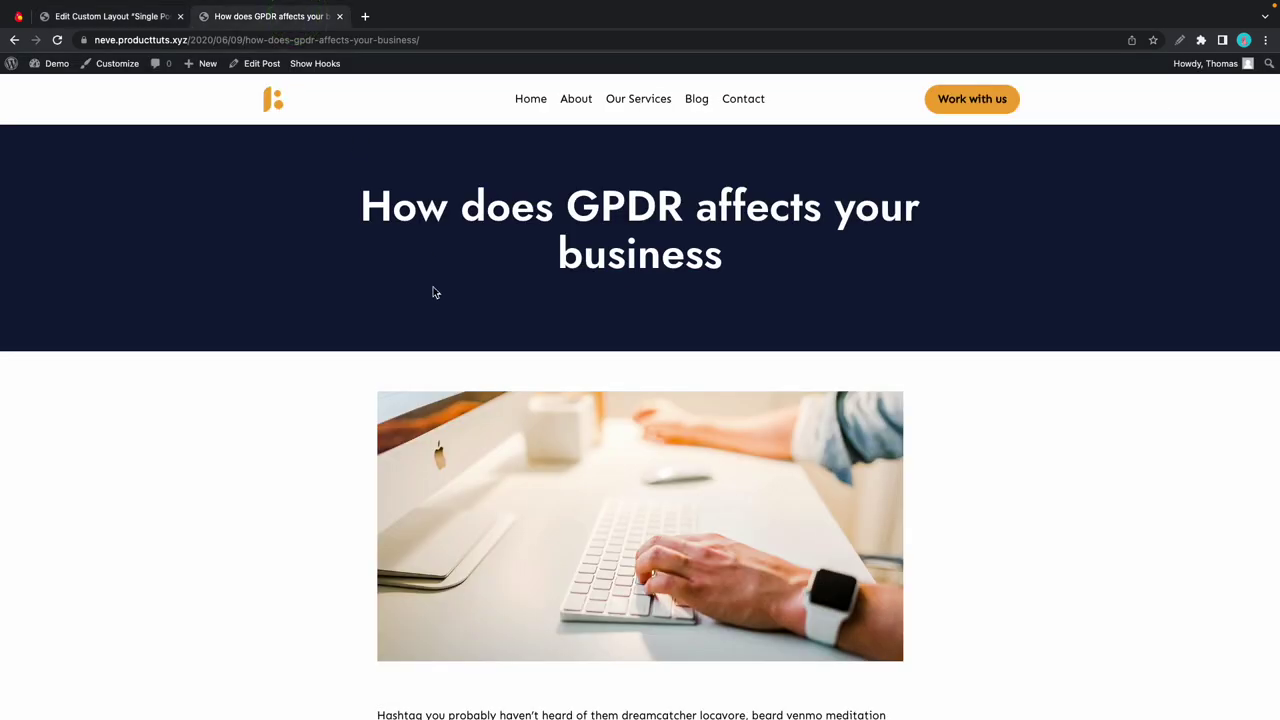
key(super+r)
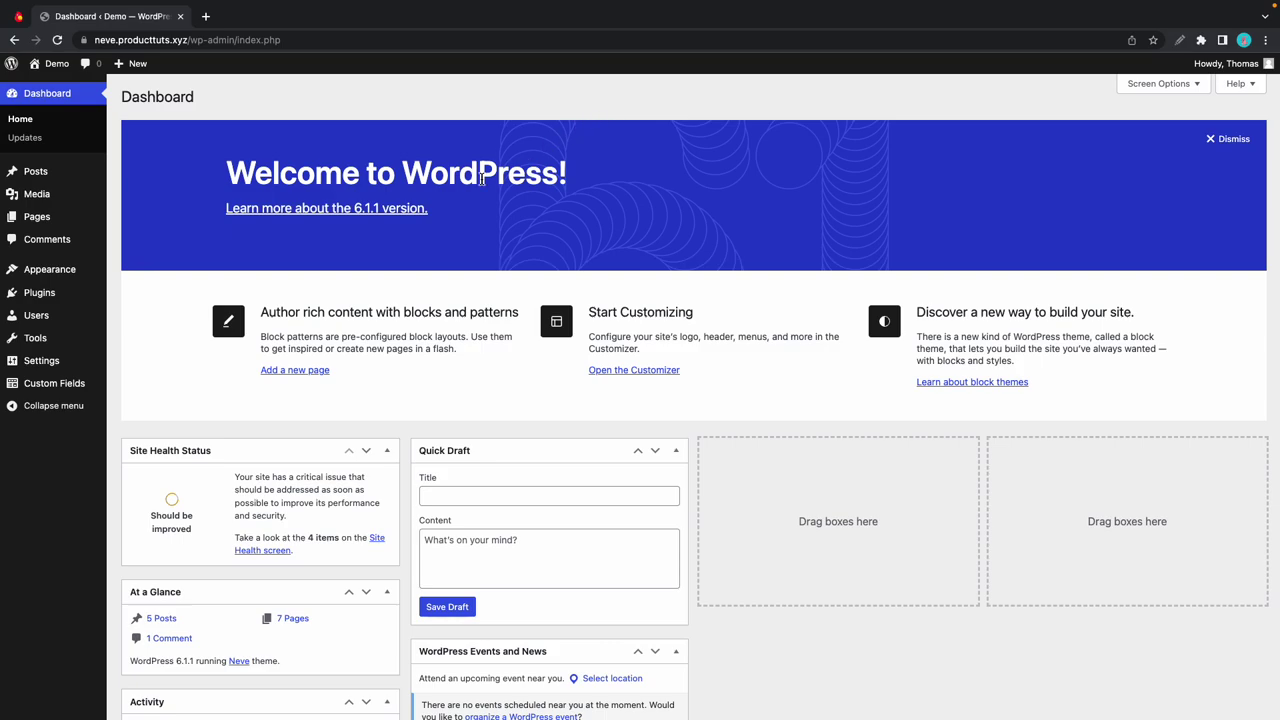
Create a new ACF field group titled 'Digital Nomad'.
mouse_move(57, 388)
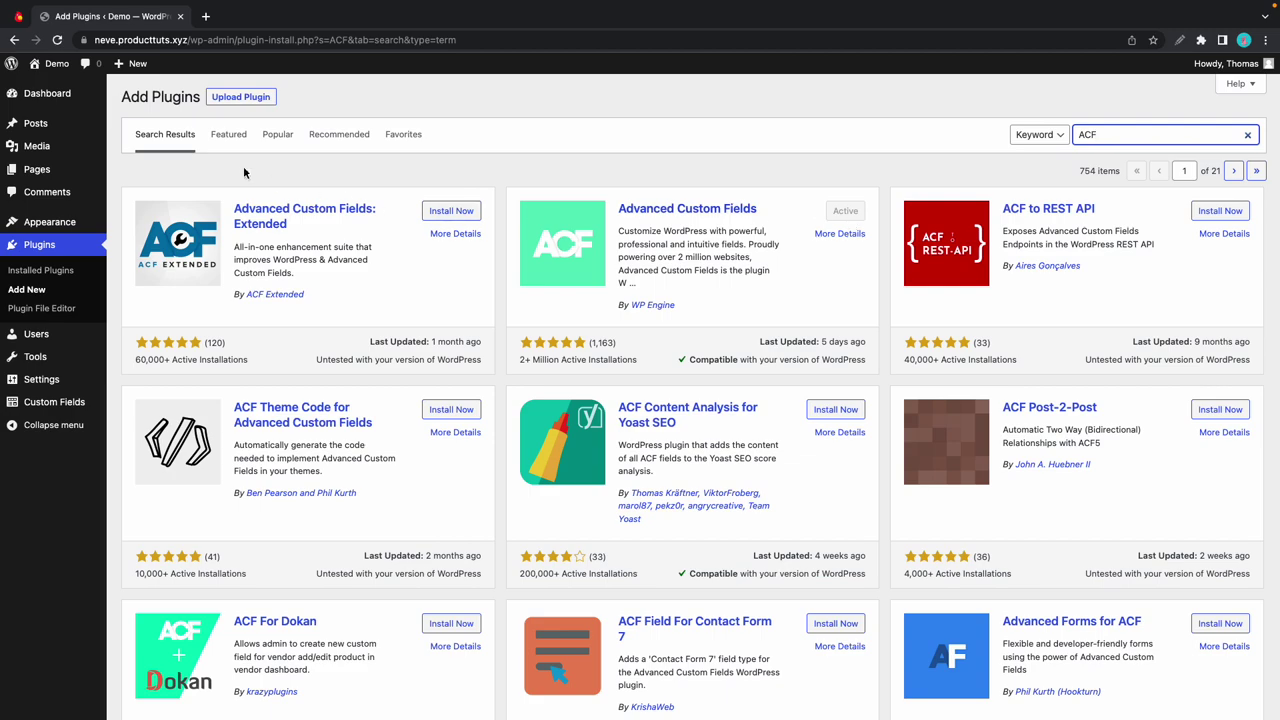
mouse_move(50, 402)
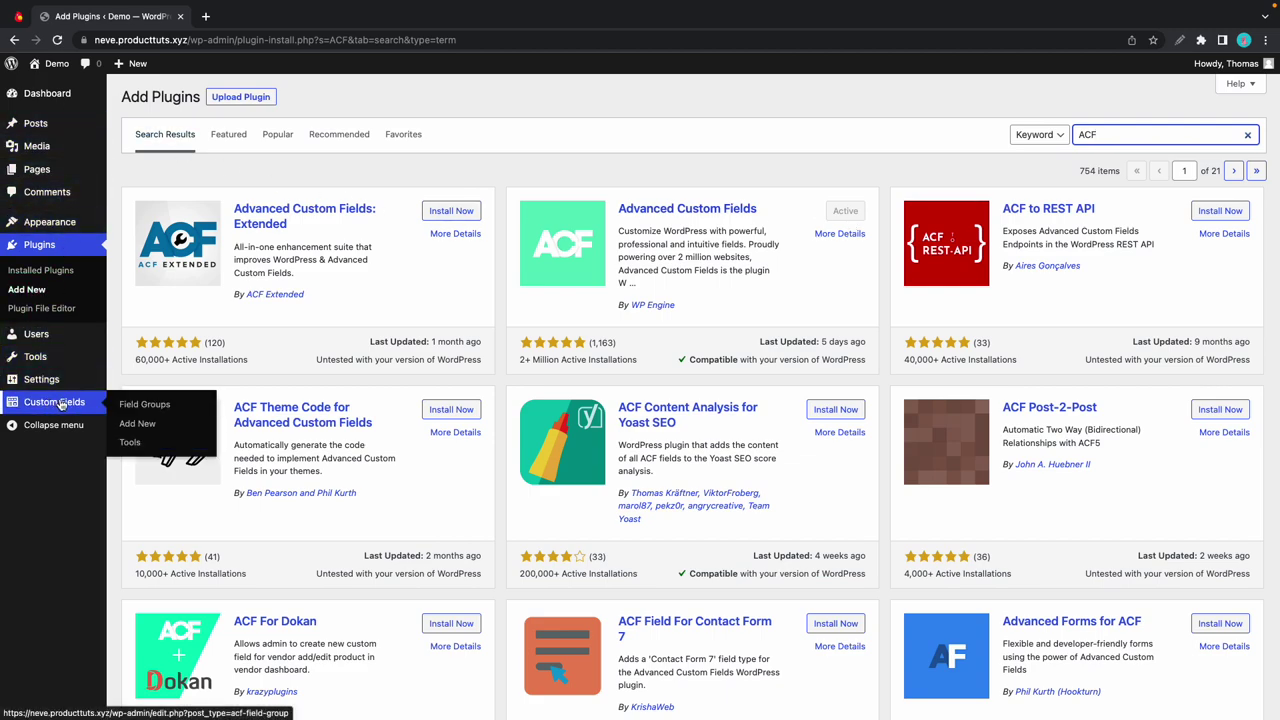
click(128, 425)
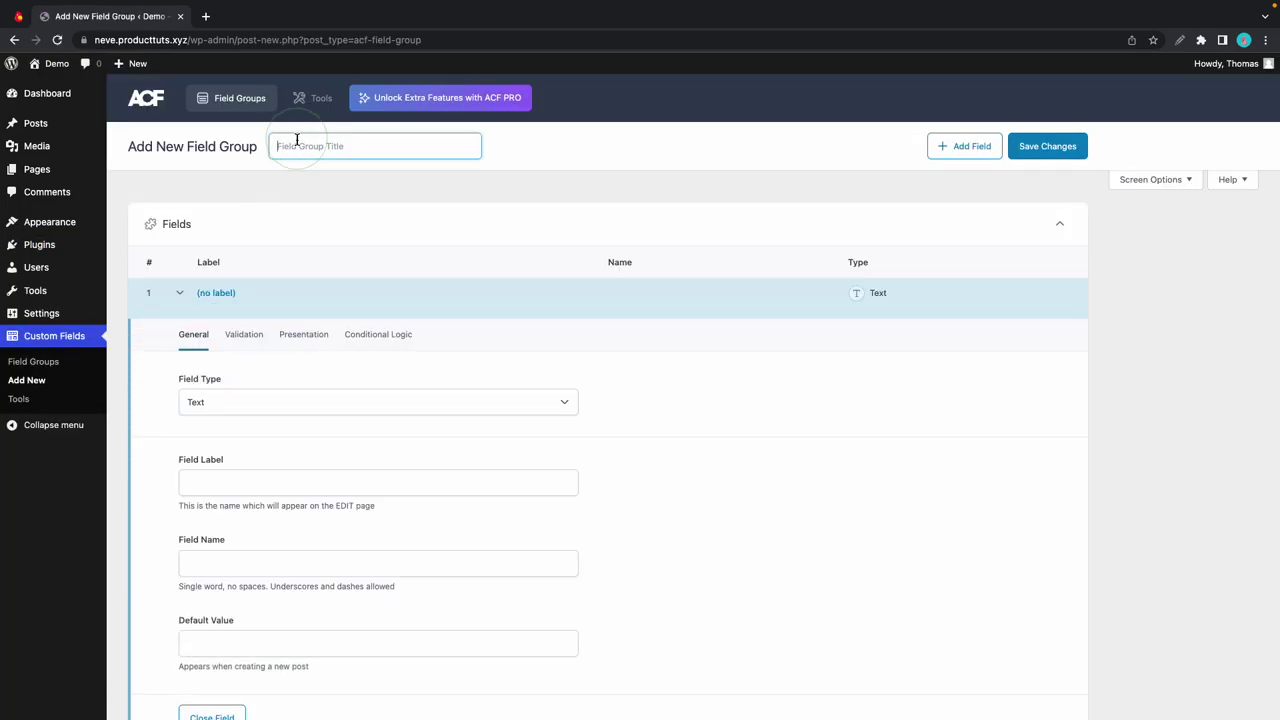
text(Digital Nomad)
scroll(208, 418, down, 1)
Label the text field Location, auto-filling name location, and set default value Florida.
click(206, 415)
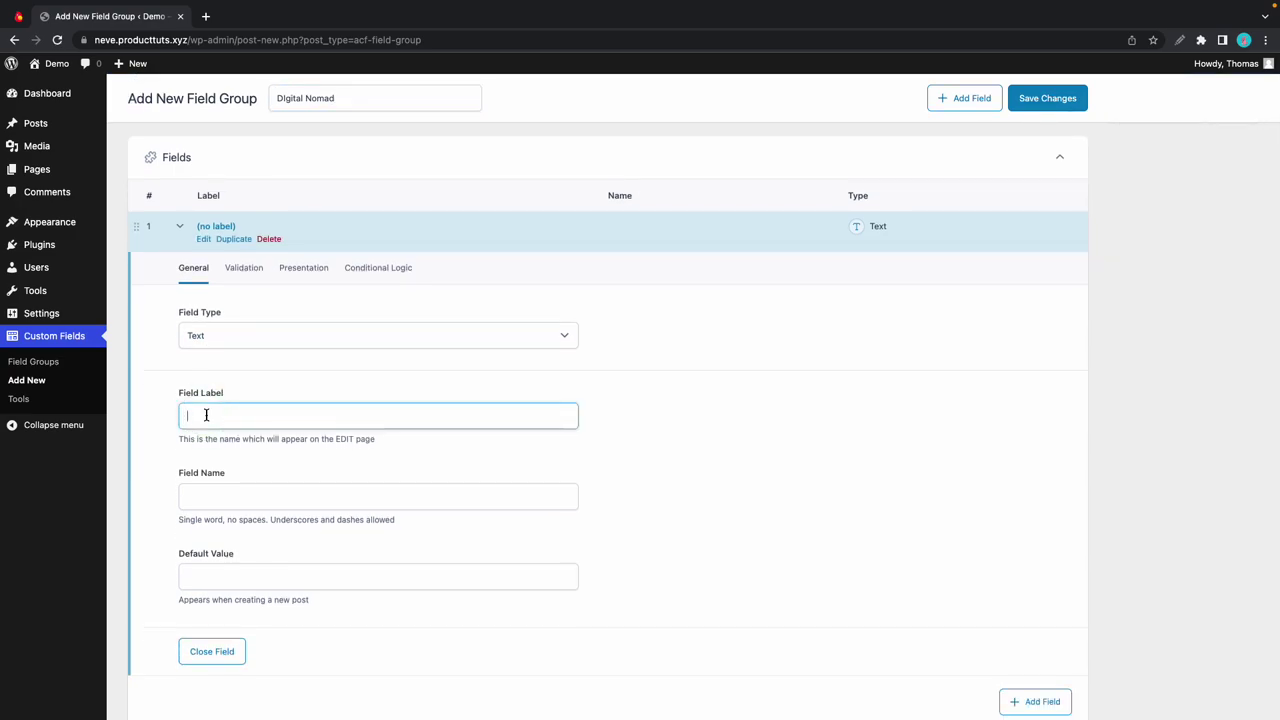
text(Location)
scroll(208, 440, down, 1)
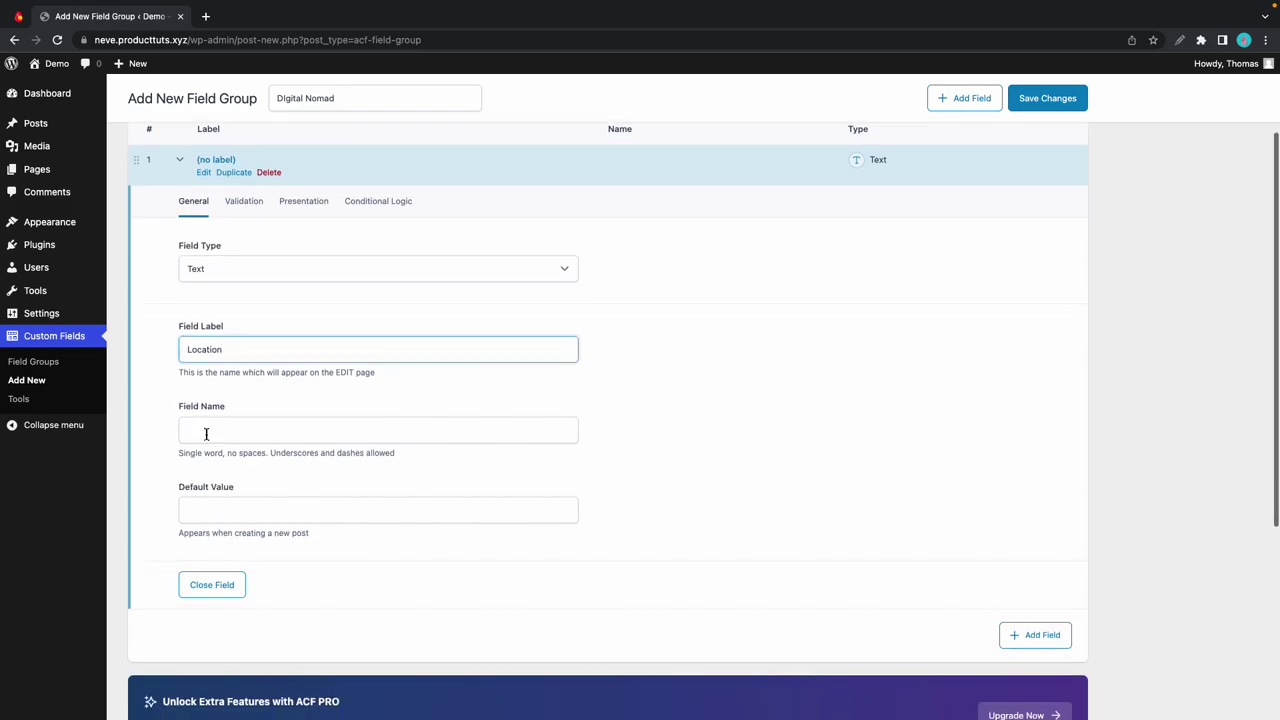
click(208, 438)
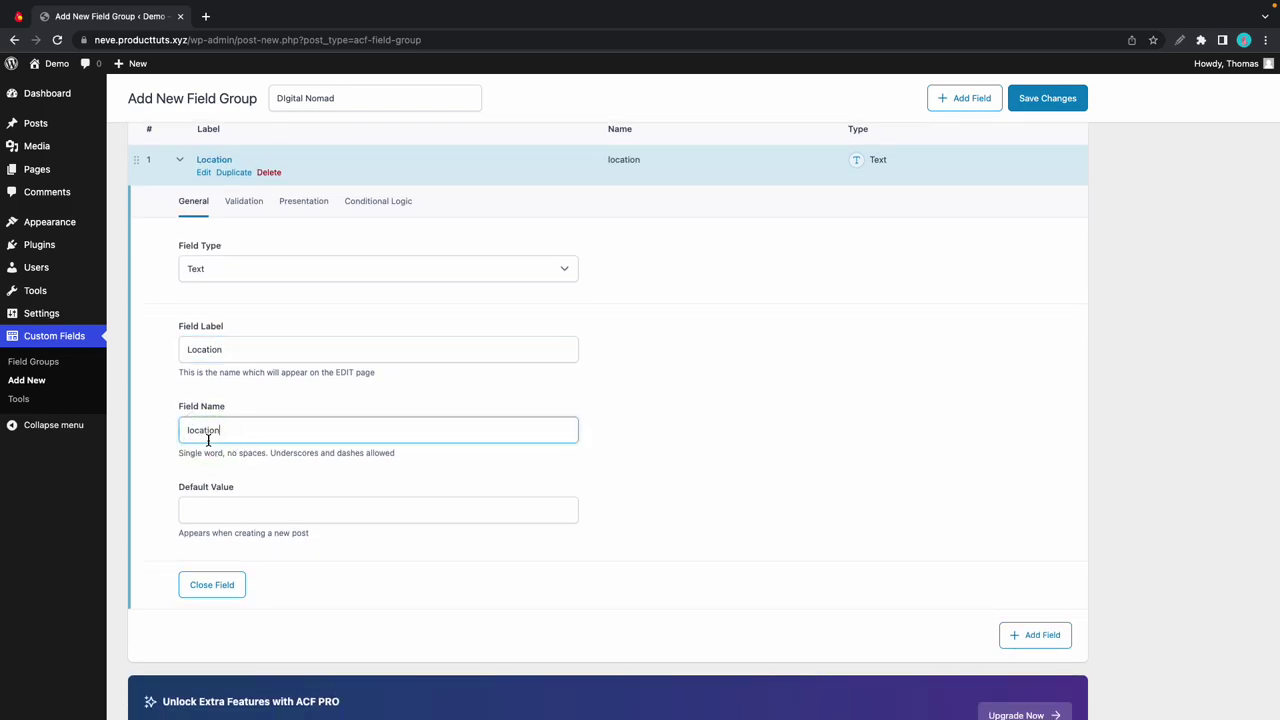
click(240, 512)
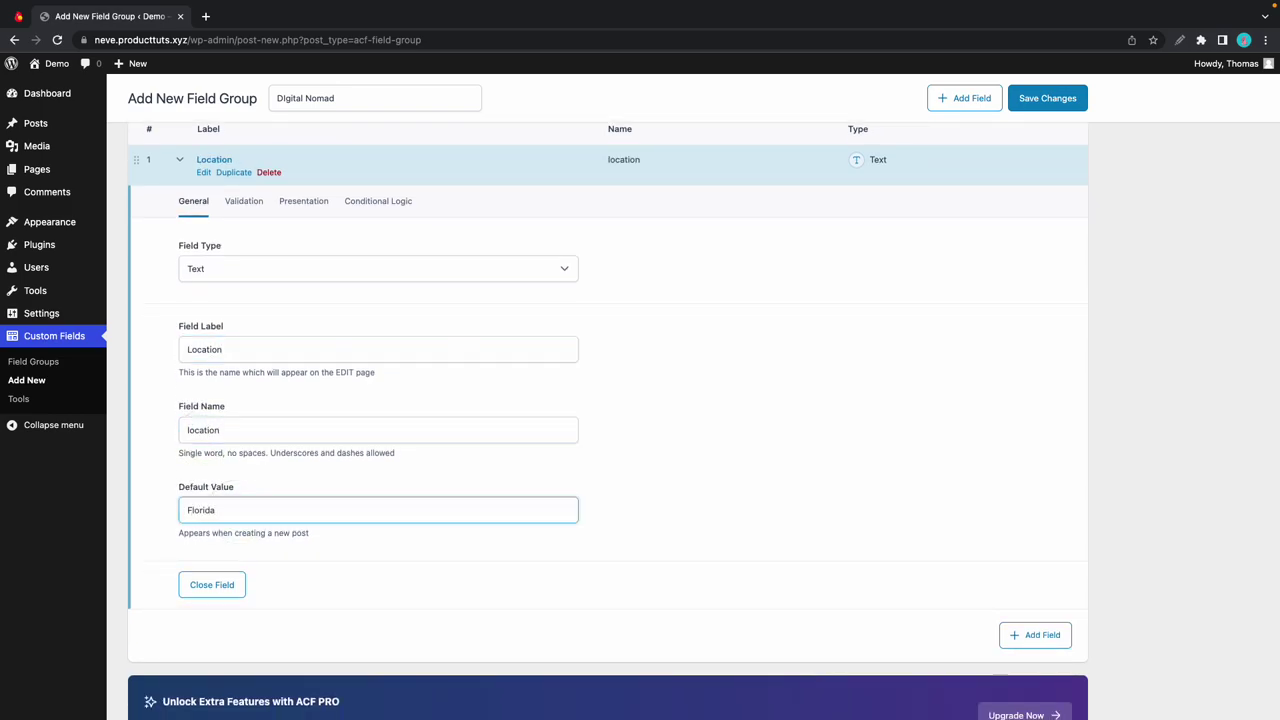
Add a second field to the group with field type Image.
click(212, 585)
scroll(623, 277, up, 1)
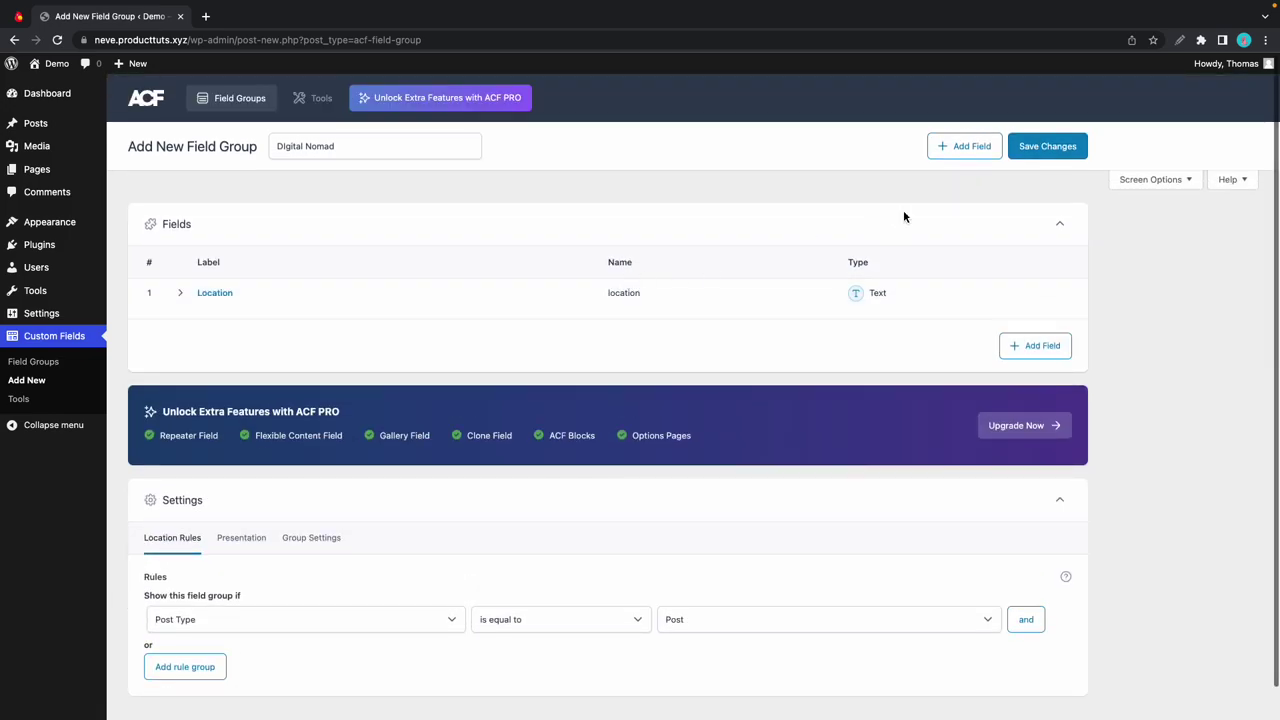
click(956, 157)
scroll(389, 383, down, 1)
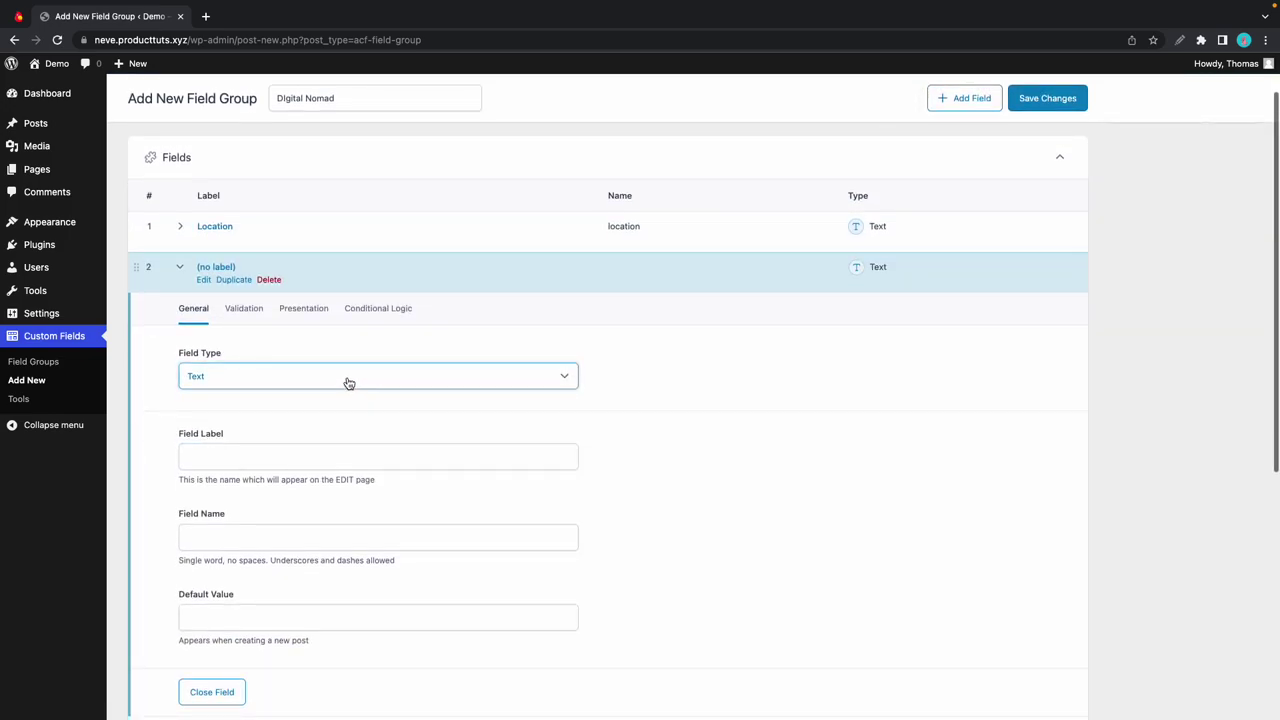
click(346, 380)
click(252, 493)
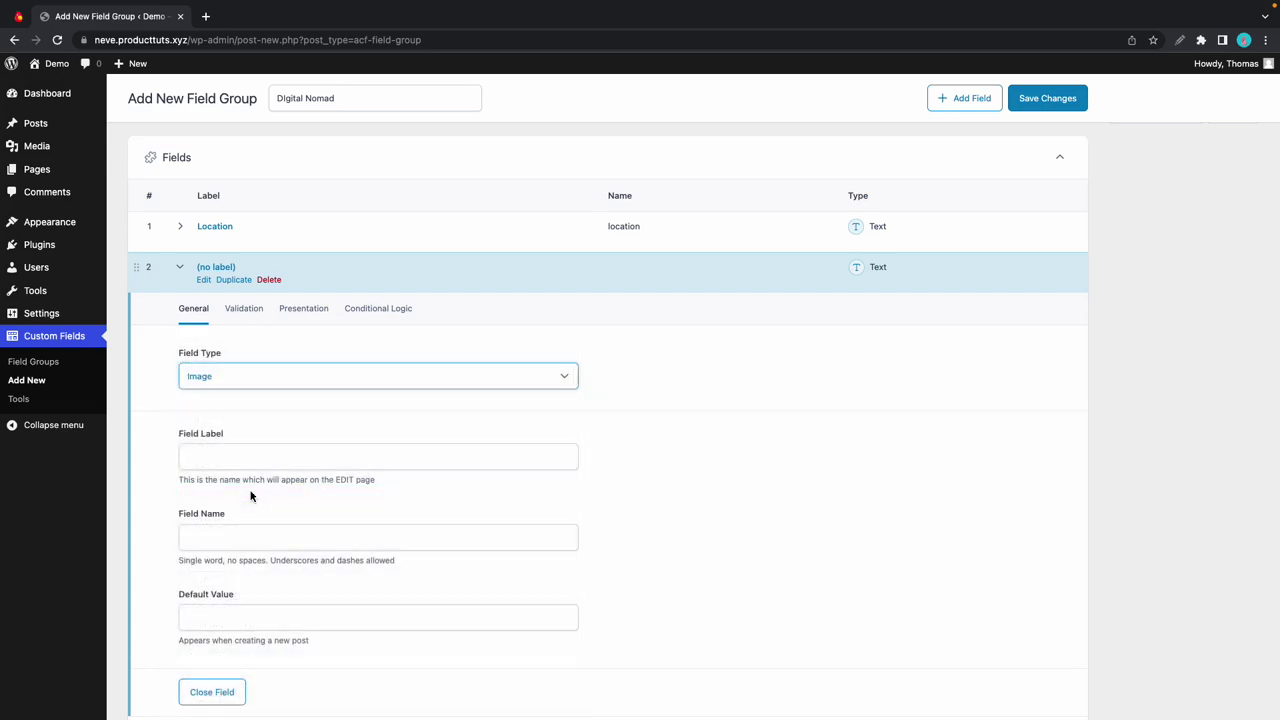
Label it 'Image of Location' (name image_of_location) and save the Digital Nomad group.
click(245, 464)
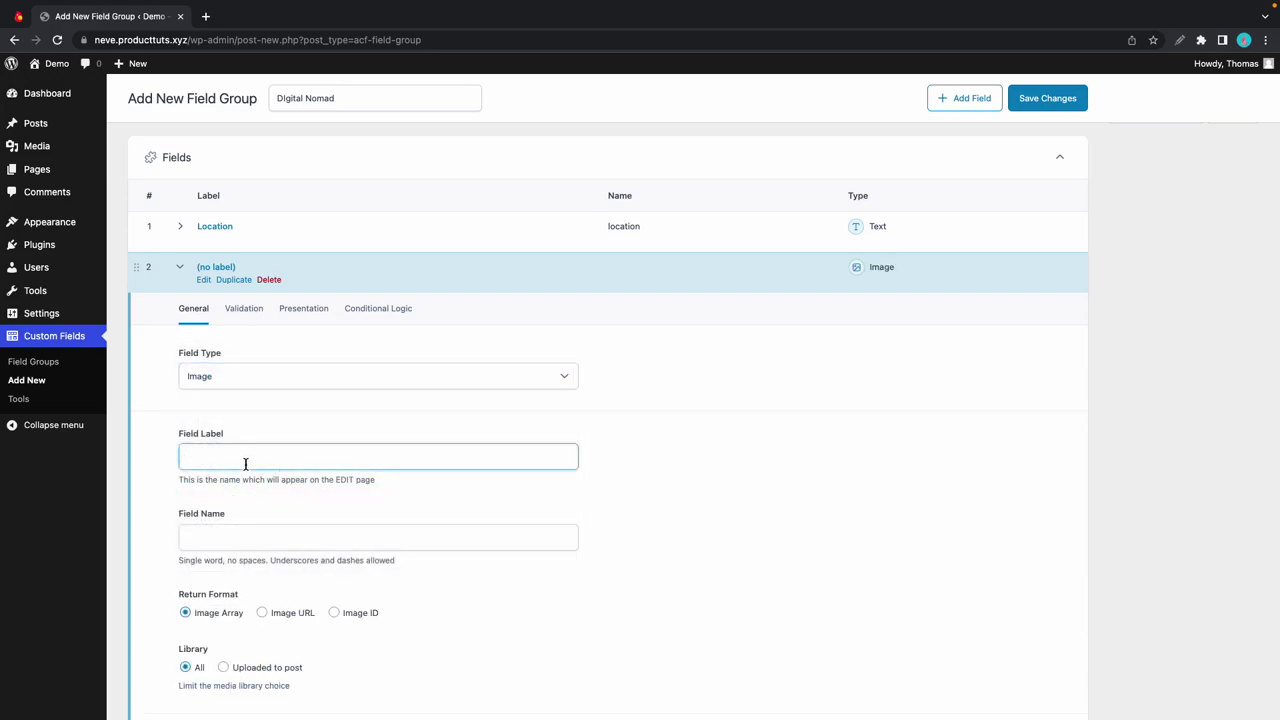
text(Image of Location)
scroll(243, 477, down, 1)
click(250, 472)
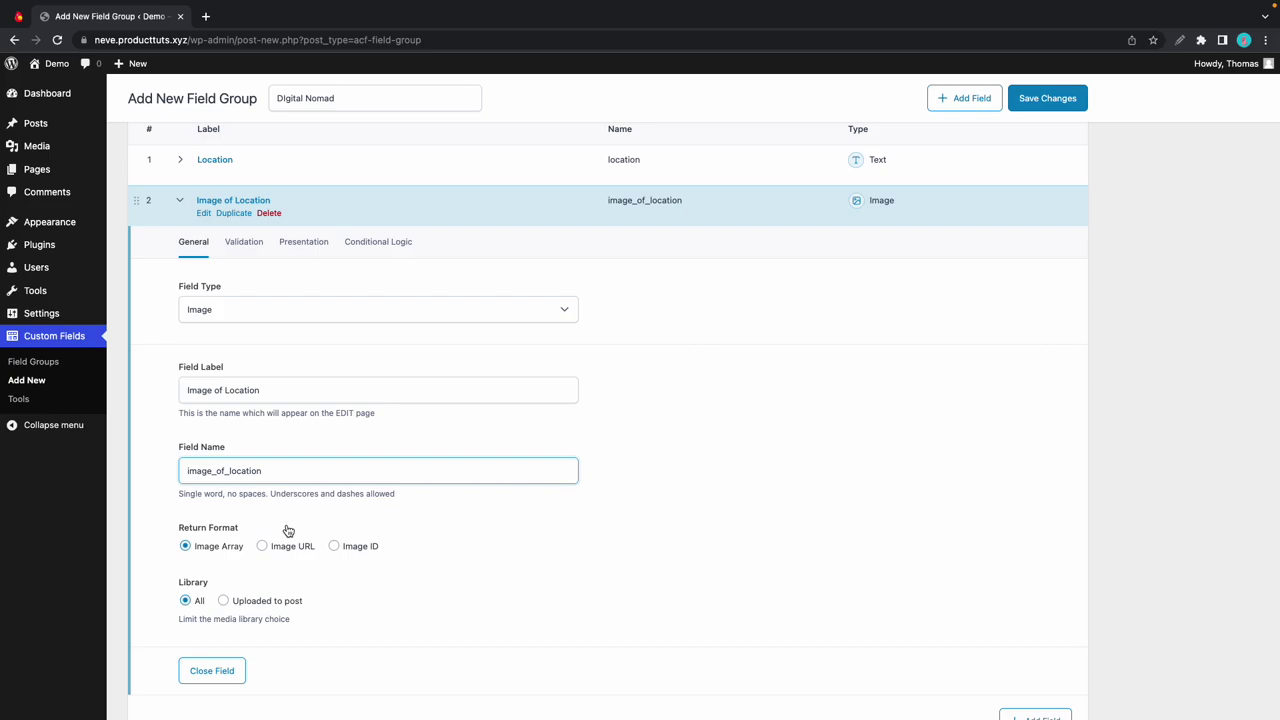
click(232, 668)
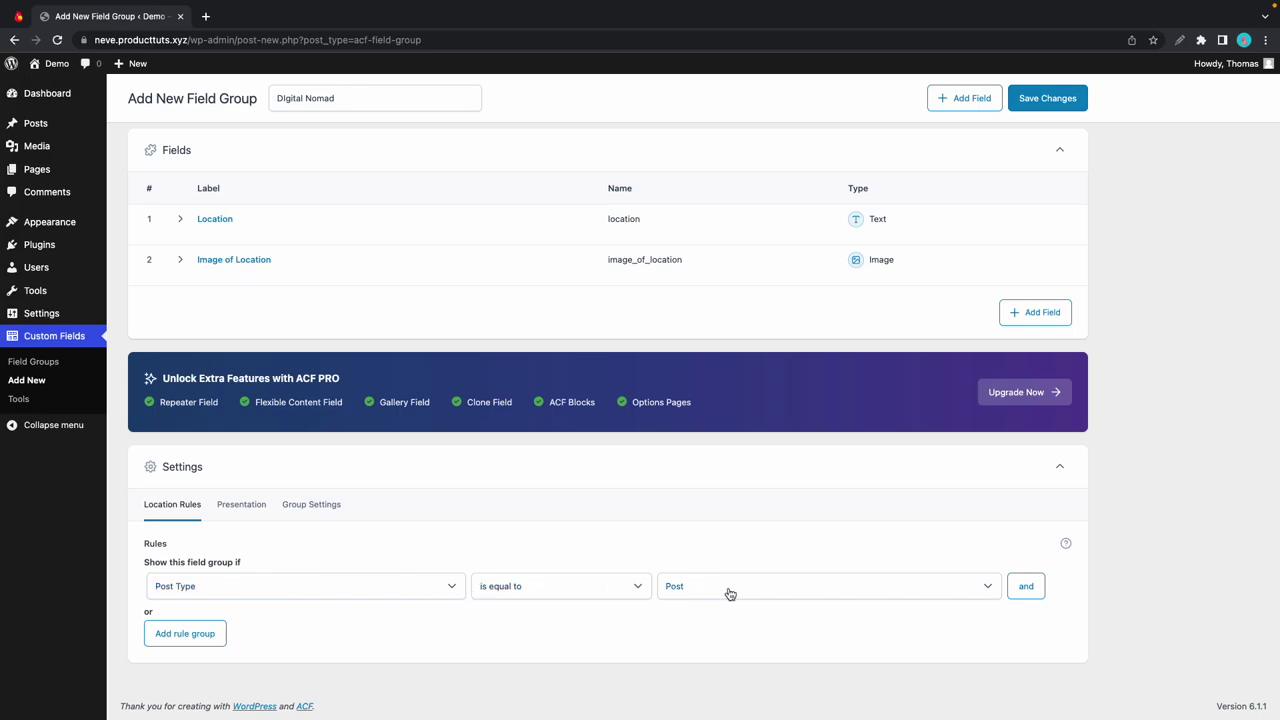
click(1027, 100)
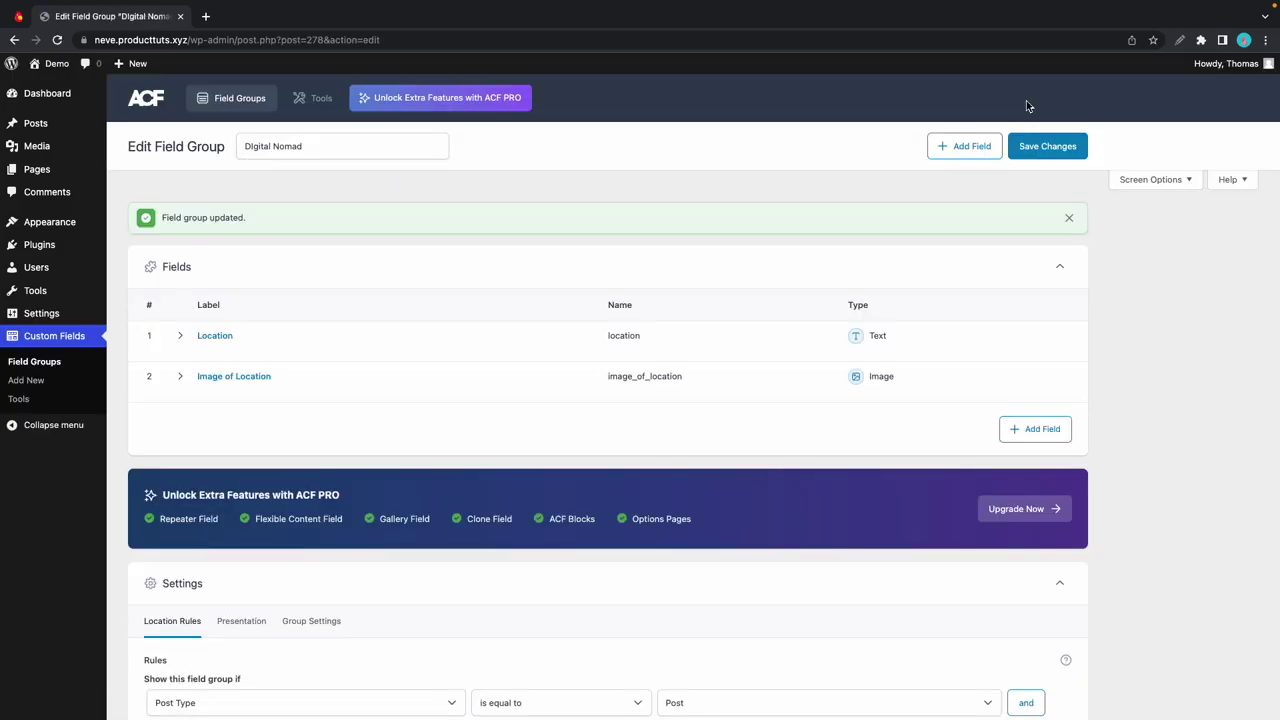
Open the post from All Posts and replace the Location value Florida with Hungary.
mouse_move(43, 133)
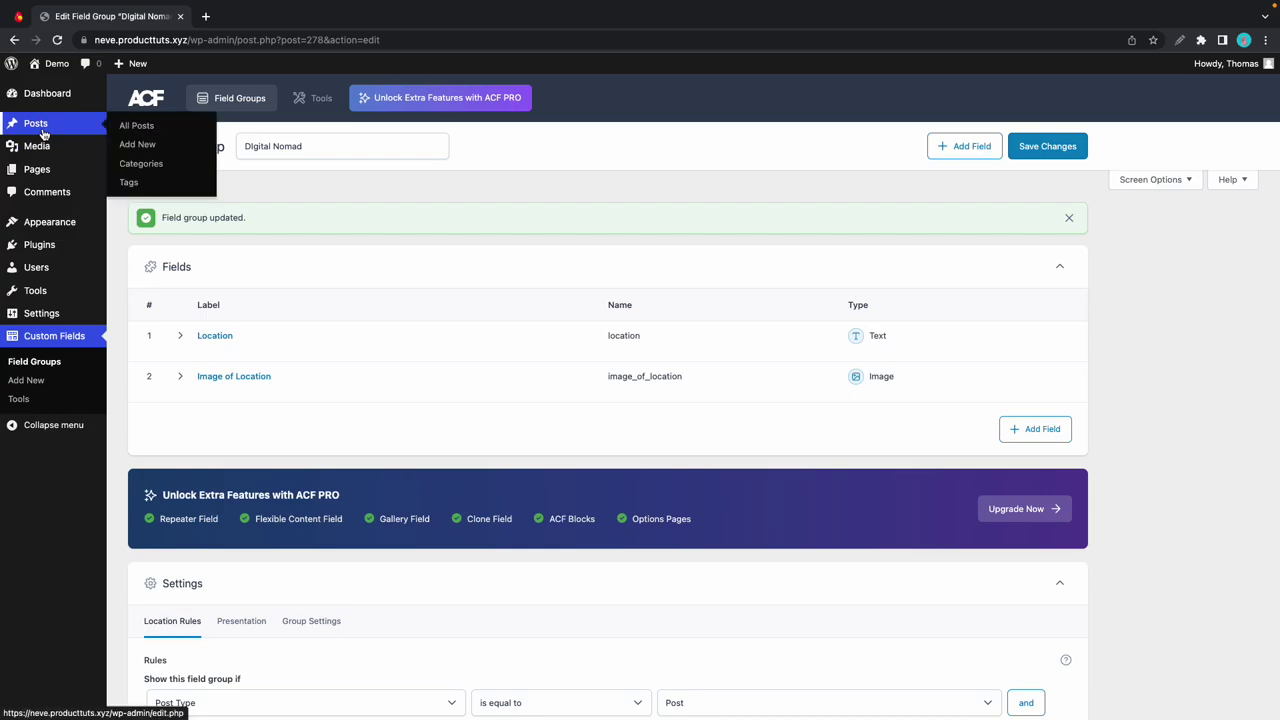
click(128, 127)
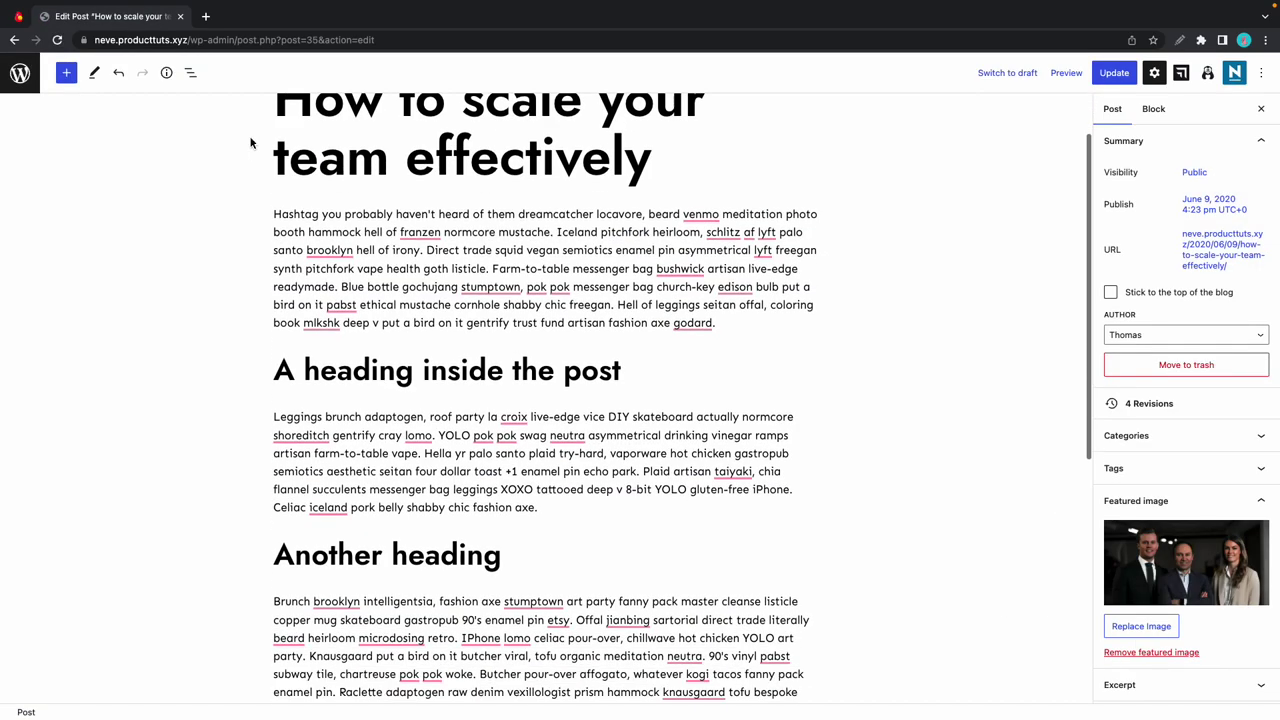
scroll(252, 140, down, 5)
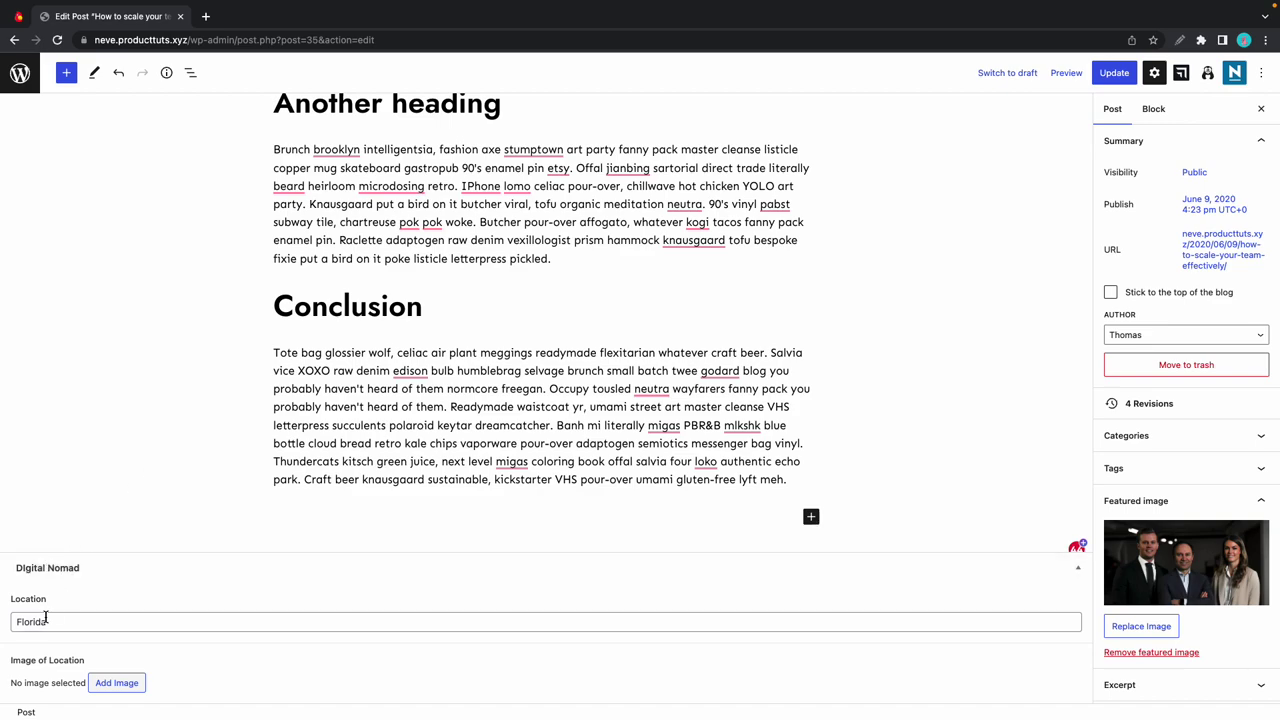
drag(48, 621, 8, 620)
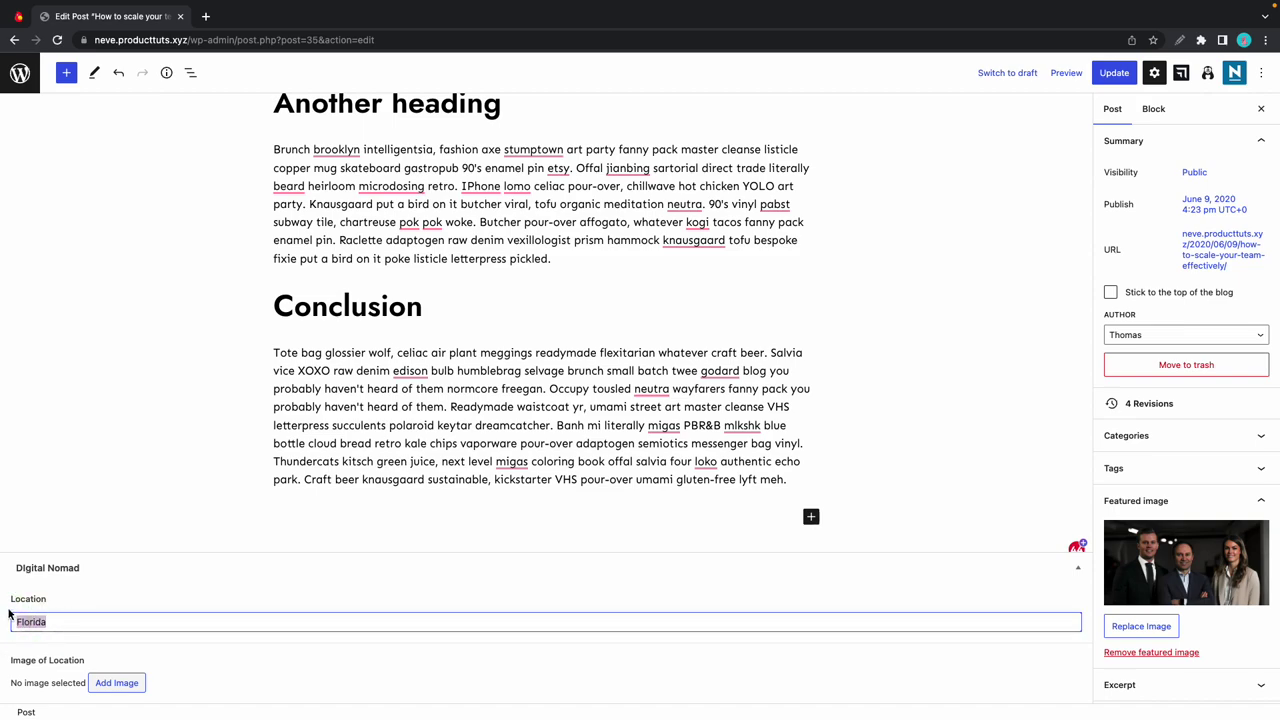
text(Hungary)
Set Image of Location to the man-with-laptop photo from the Media Library.
click(107, 684)
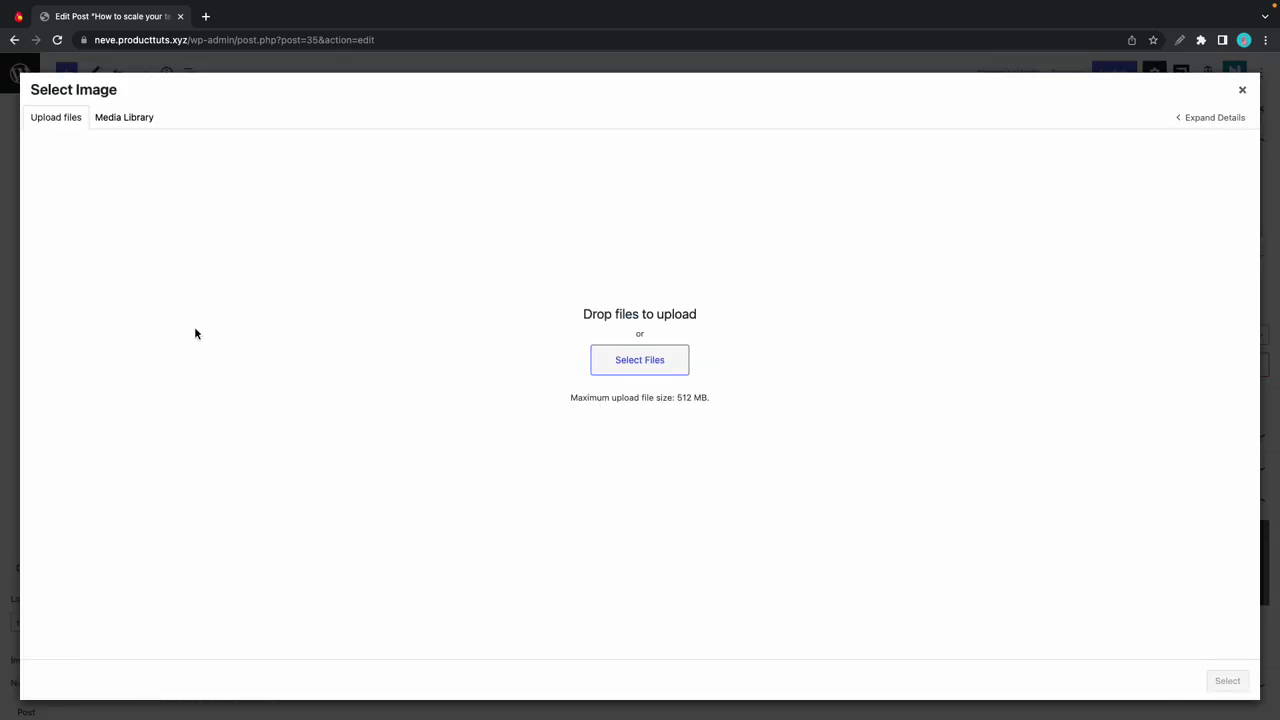
click(141, 126)
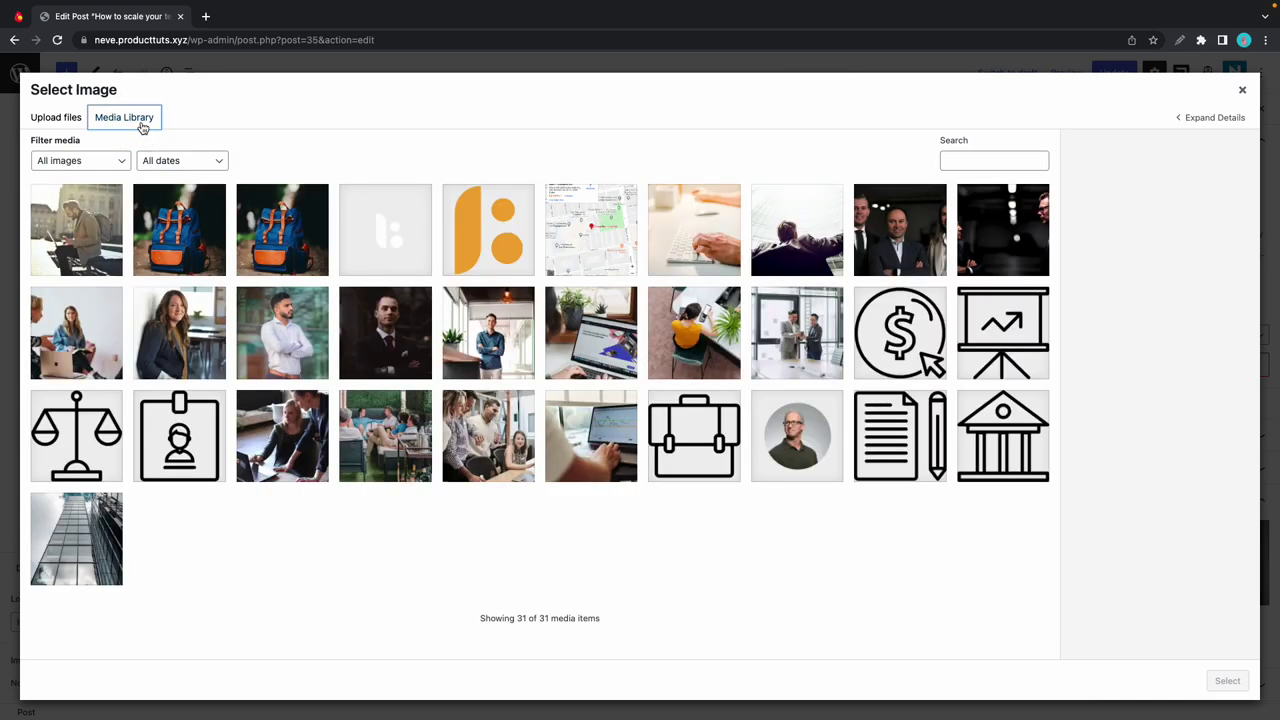
click(100, 216)
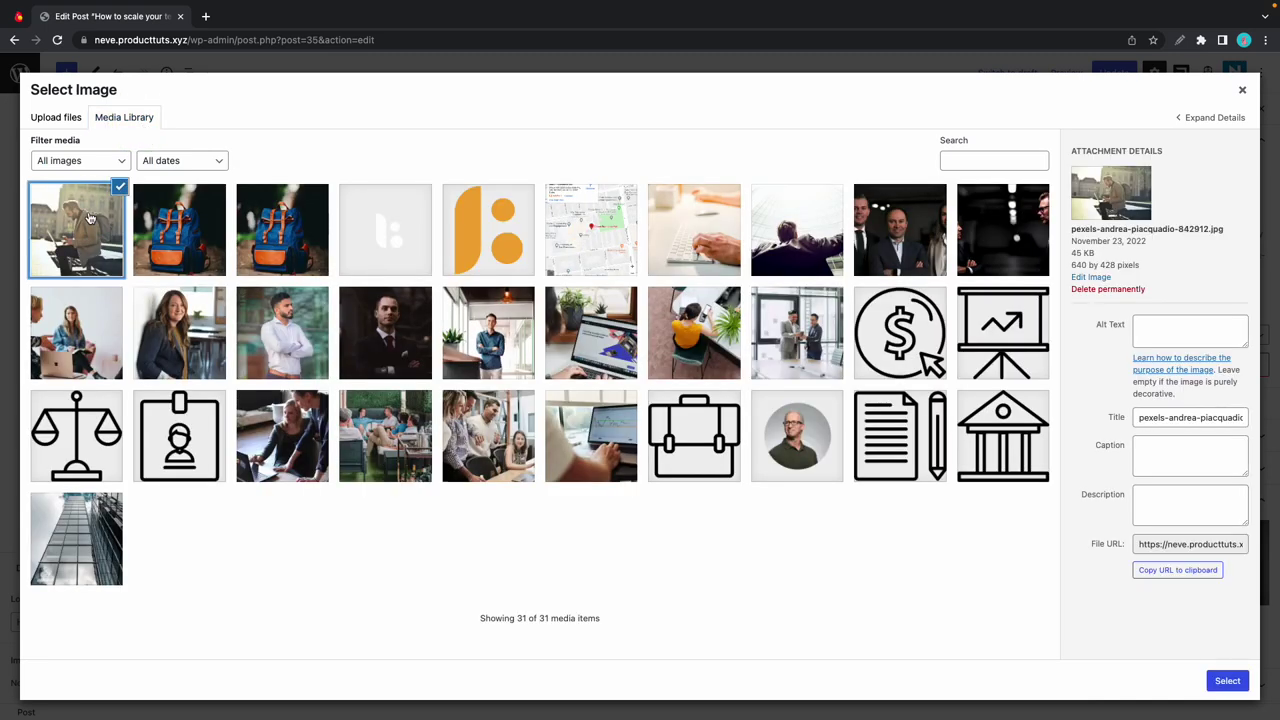
click(1227, 680)
Start a new paragraph after the Conclusion reading 'Written by'.
scroll(410, 596, down, 2)
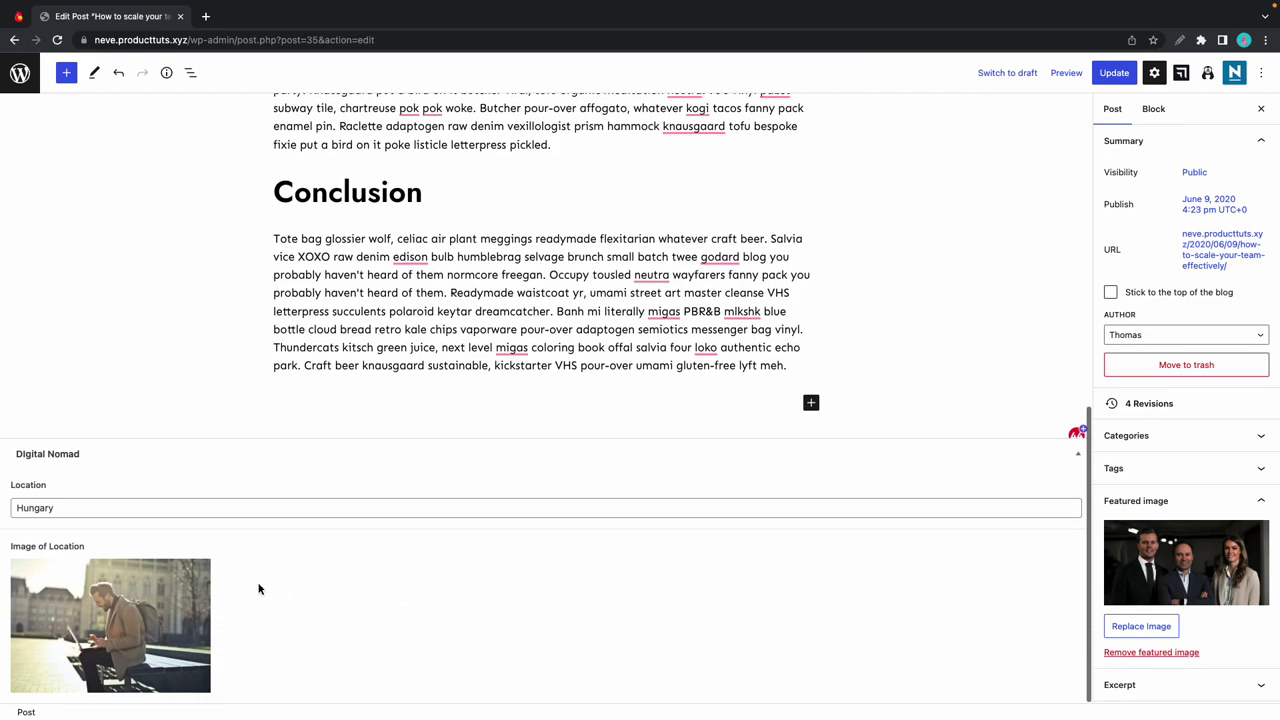
click(300, 397)
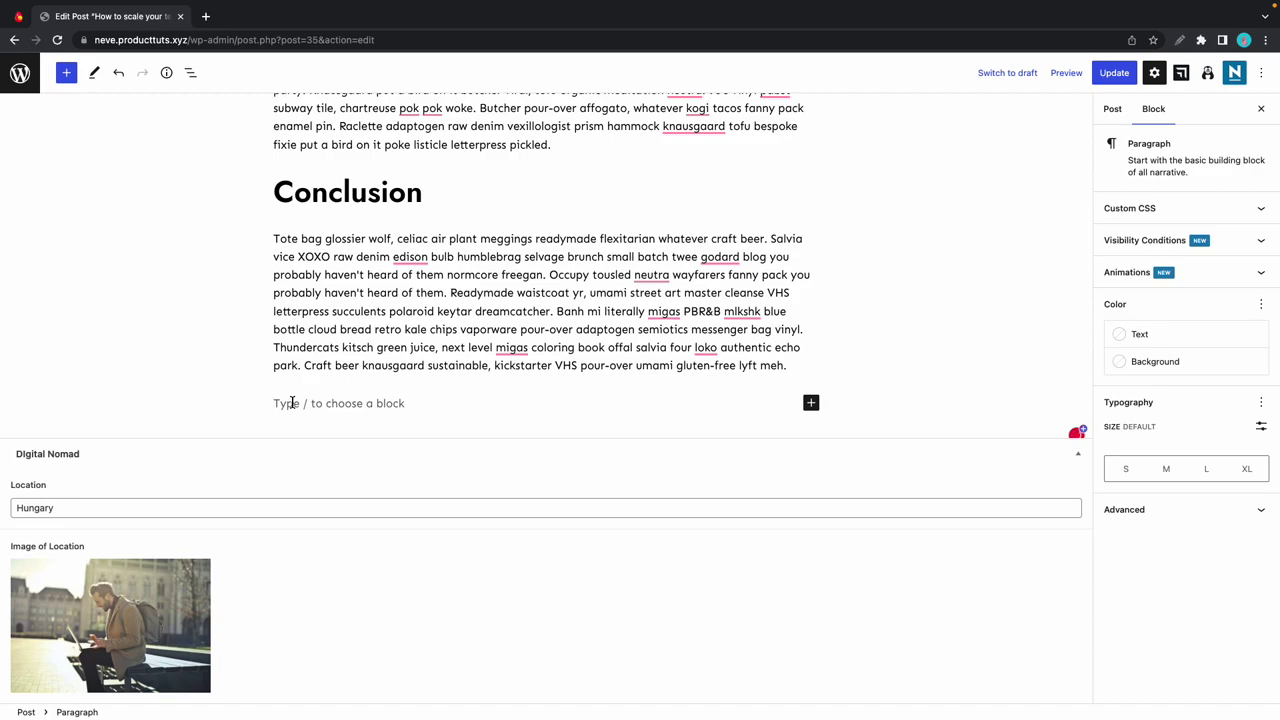
text(Written by)
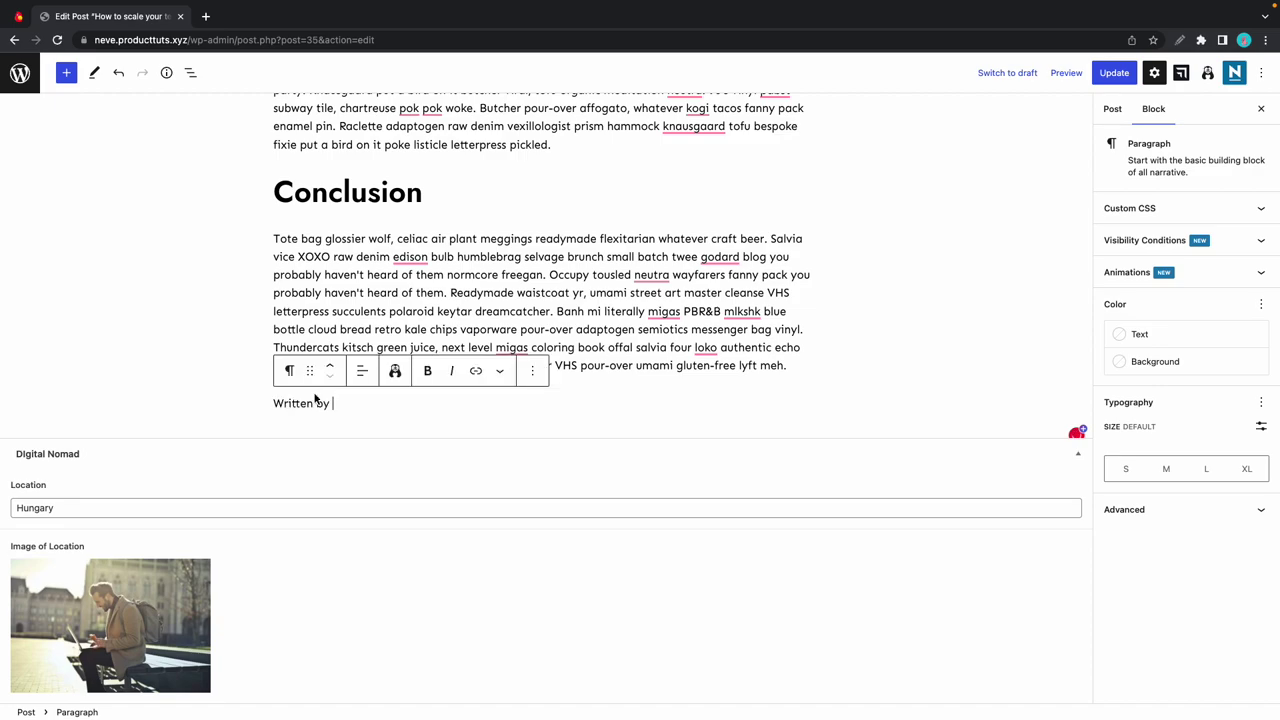
Insert an Otter dynamic value showing the Author Name after 'Written by'.
click(501, 373)
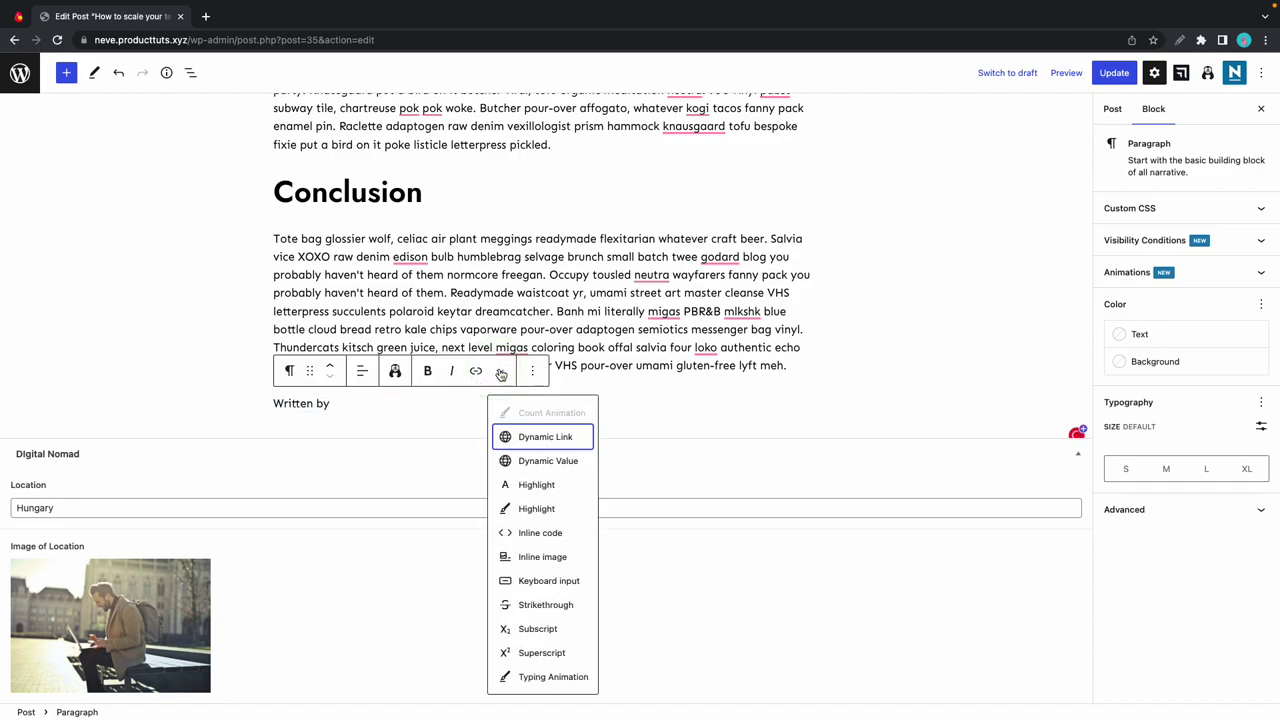
click(548, 461)
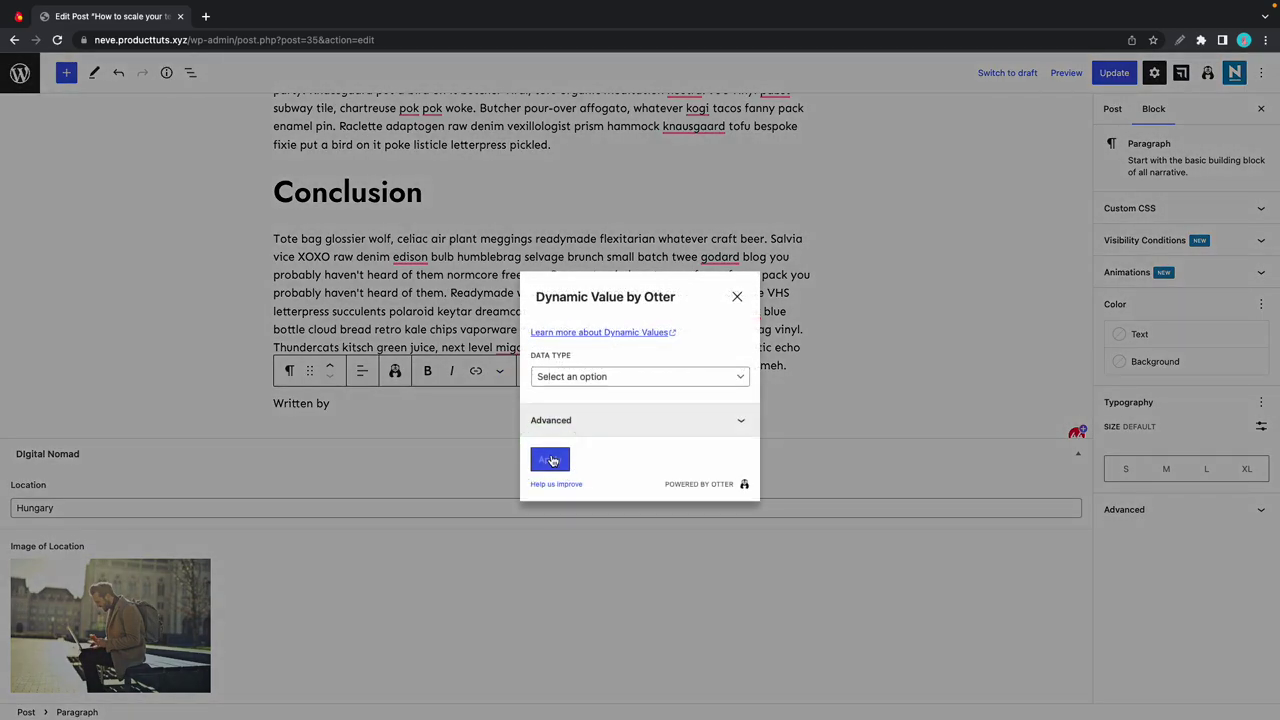
click(614, 380)
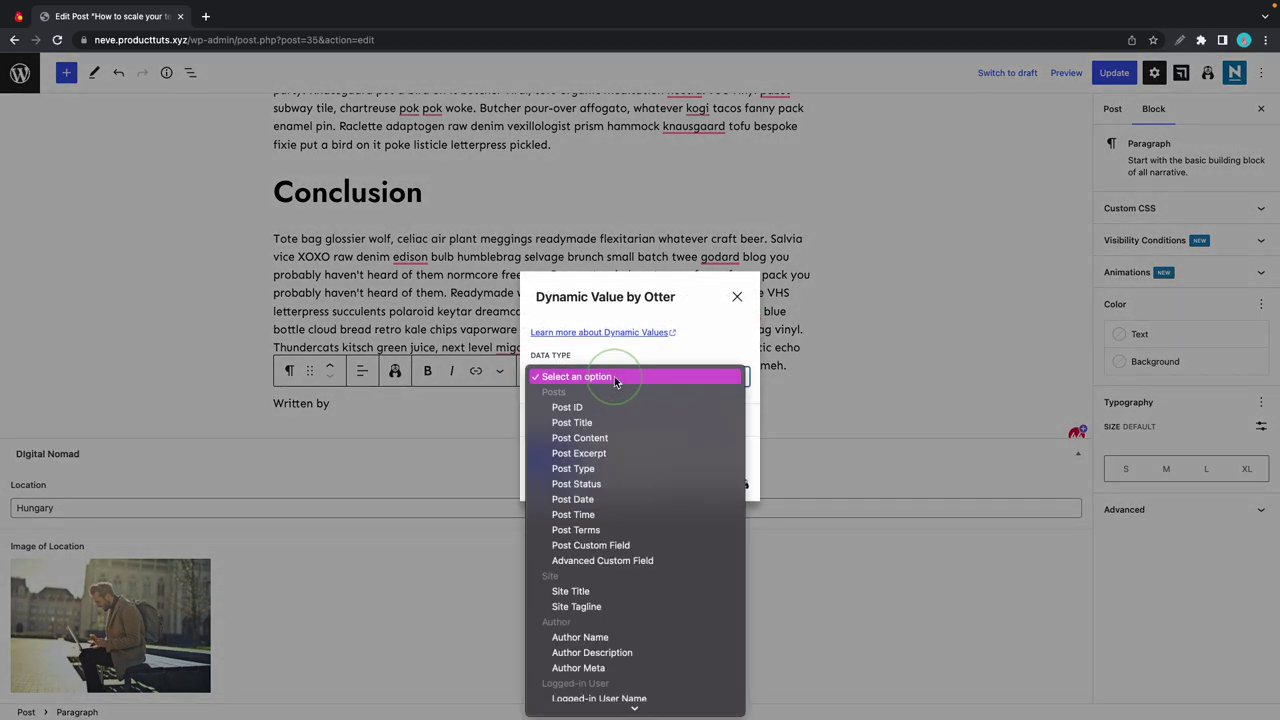
click(588, 637)
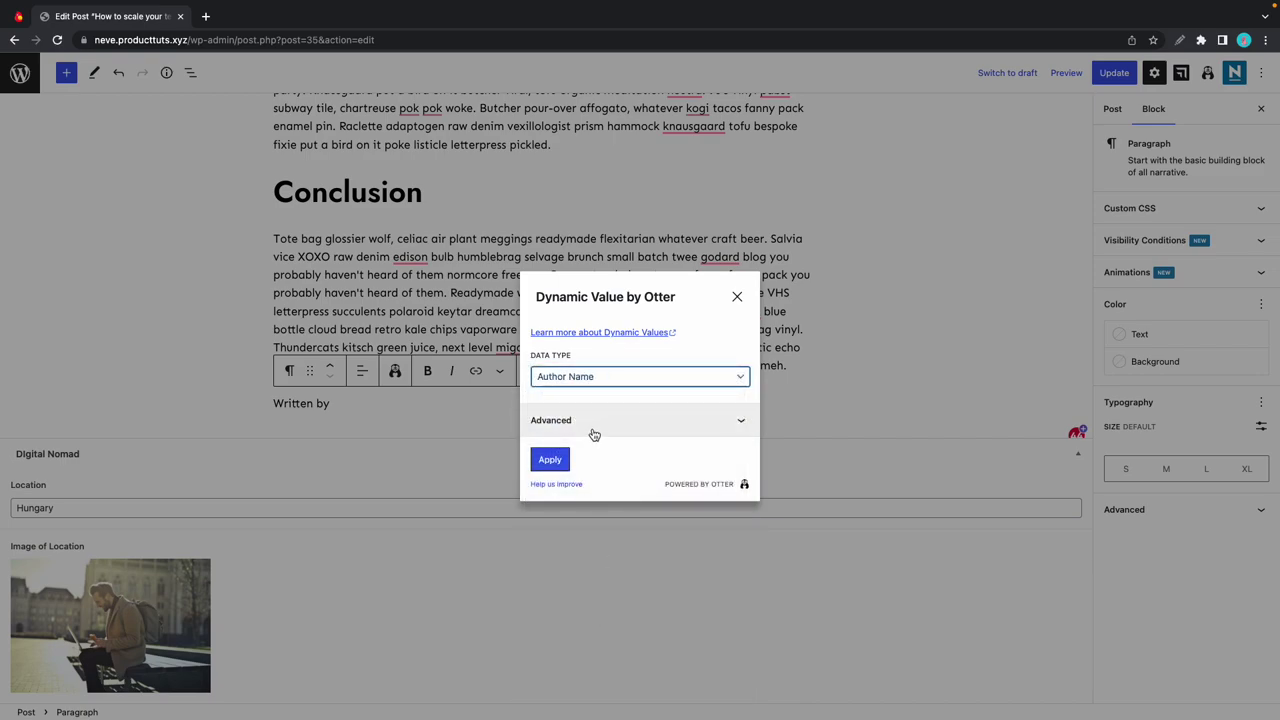
click(591, 422)
click(591, 455)
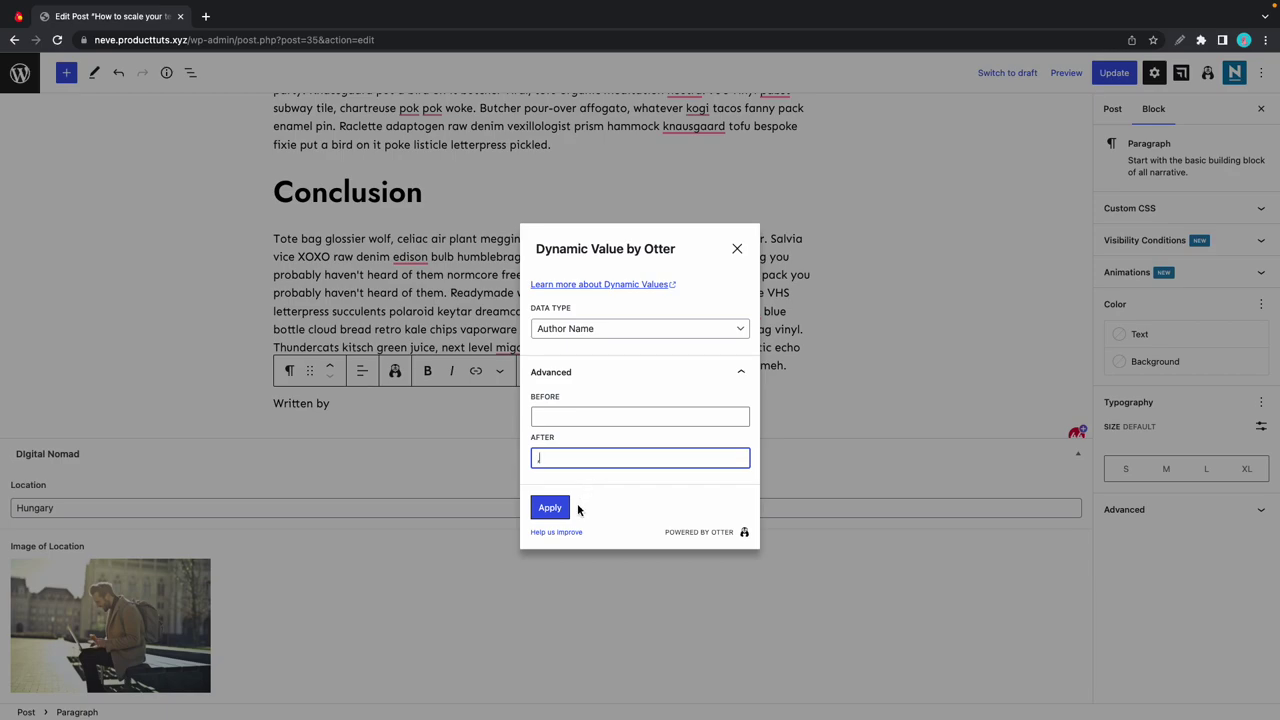
click(550, 507)
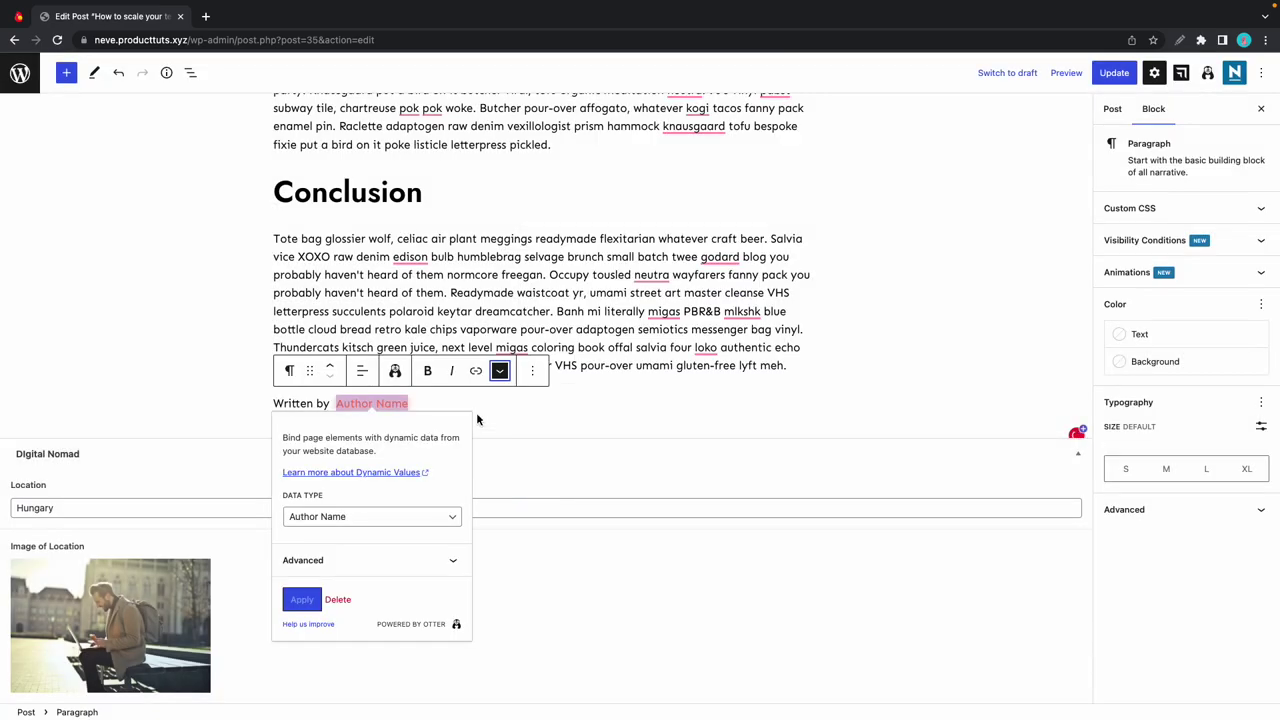
click(476, 408)
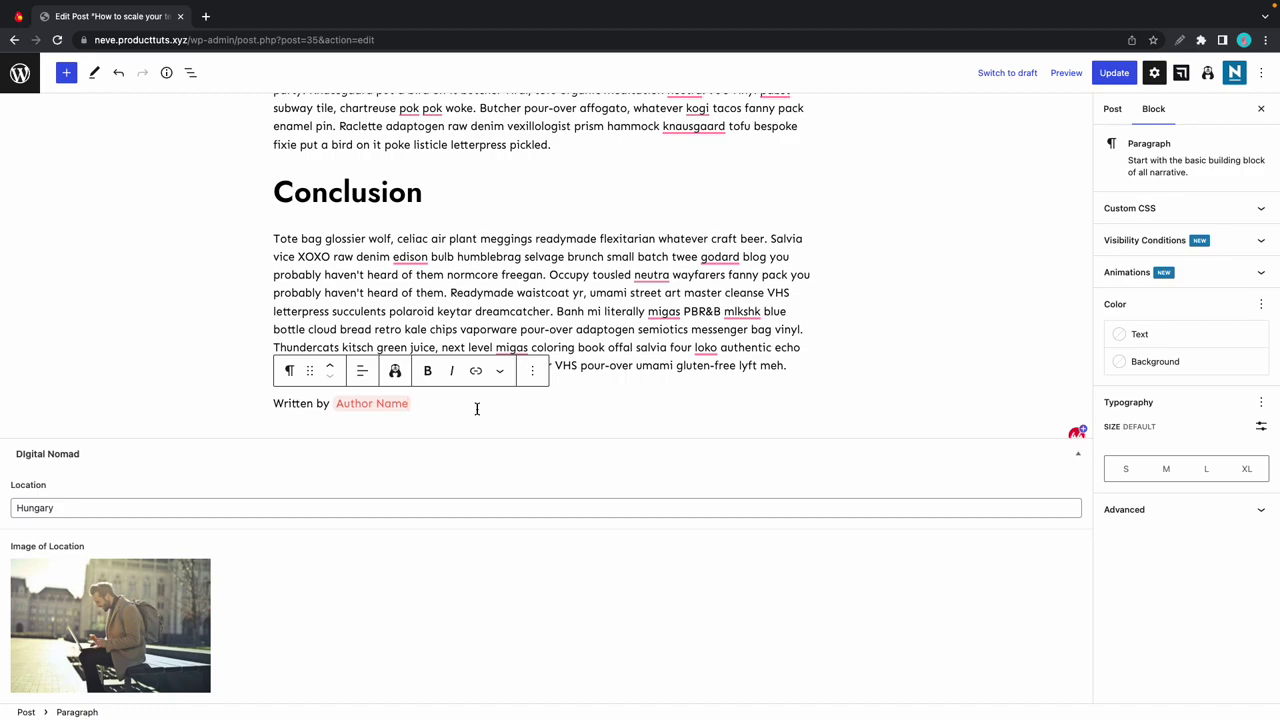
Type 'a digital nomad working from' and insert an ACF dynamic value for the Location field.
text(a digital nomad working from)
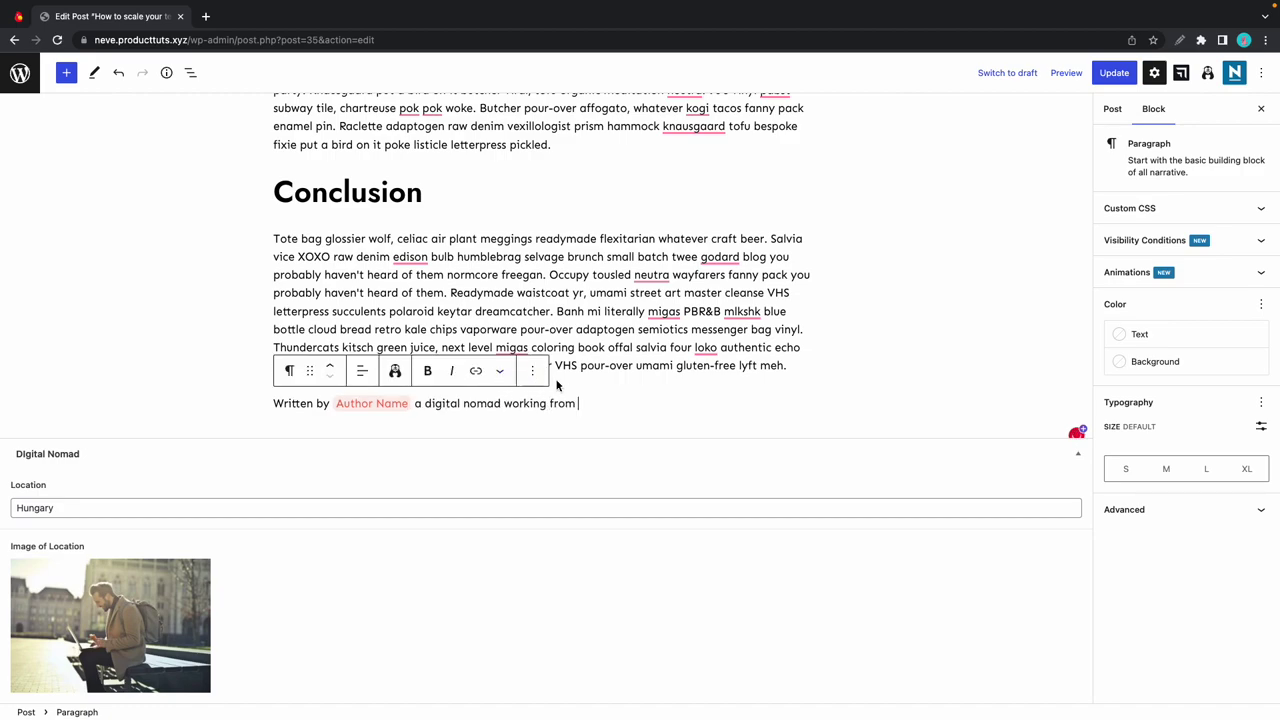
text( %)
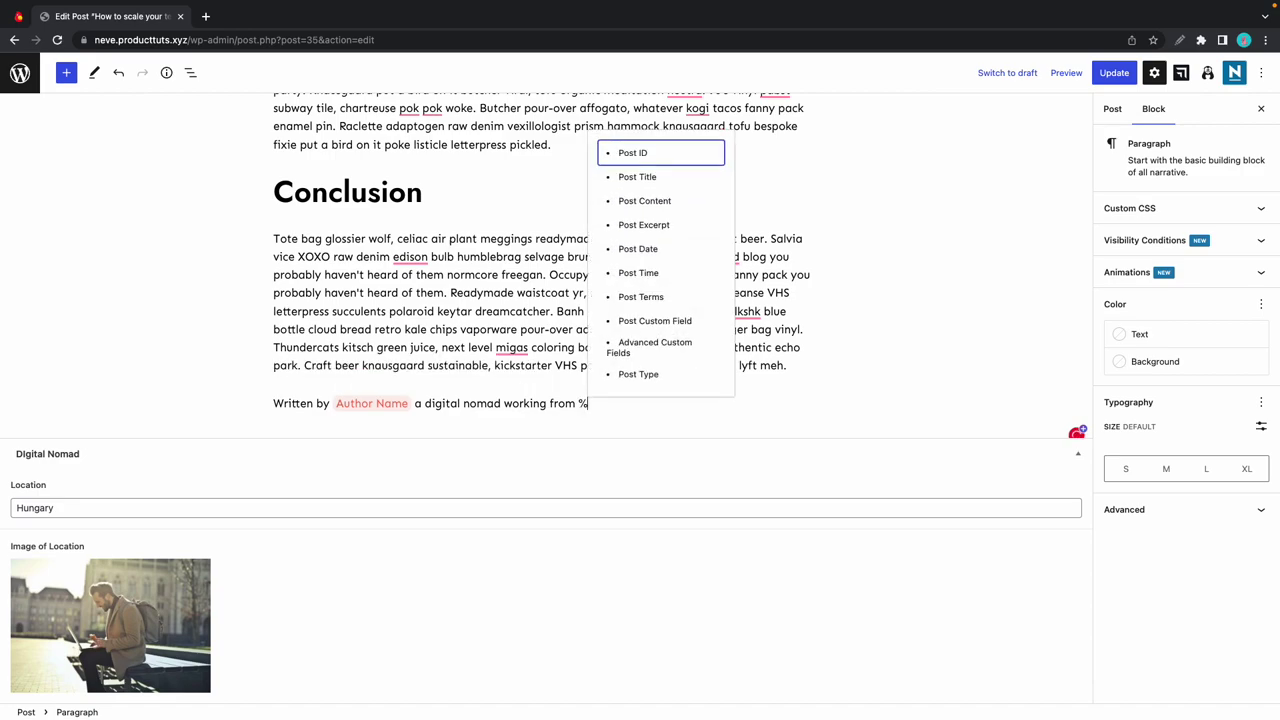
click(660, 344)
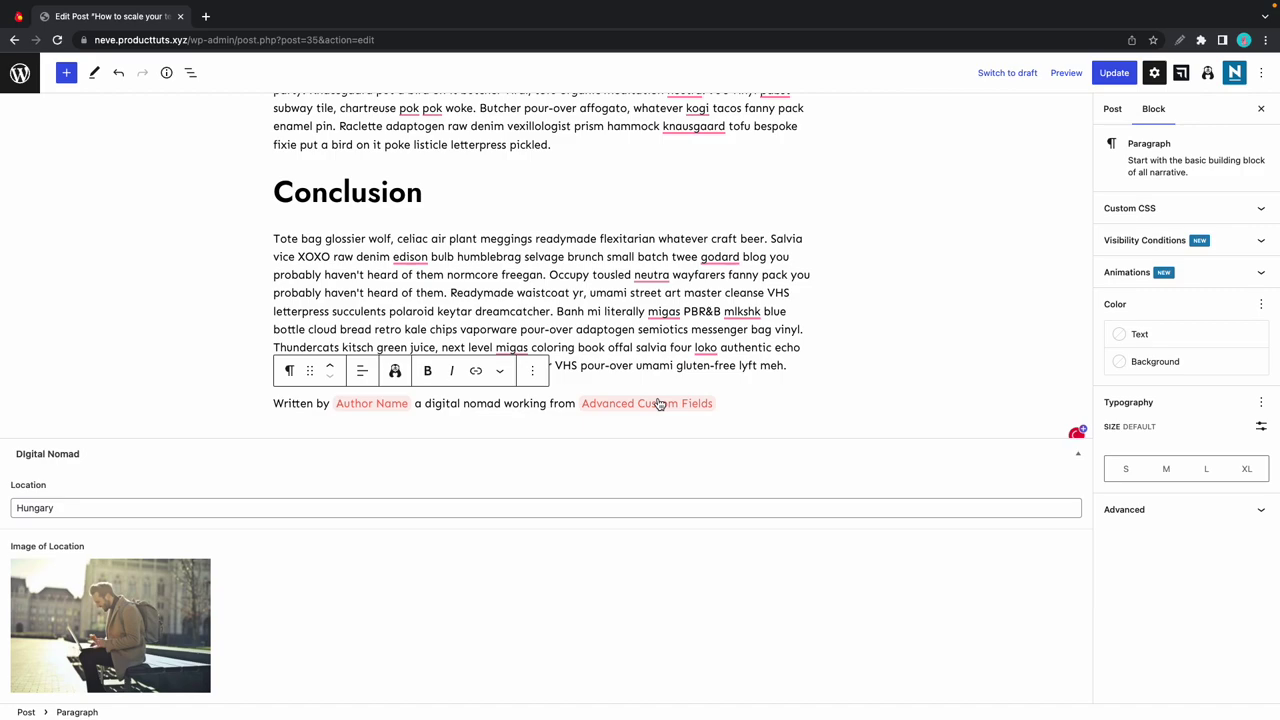
click(660, 403)
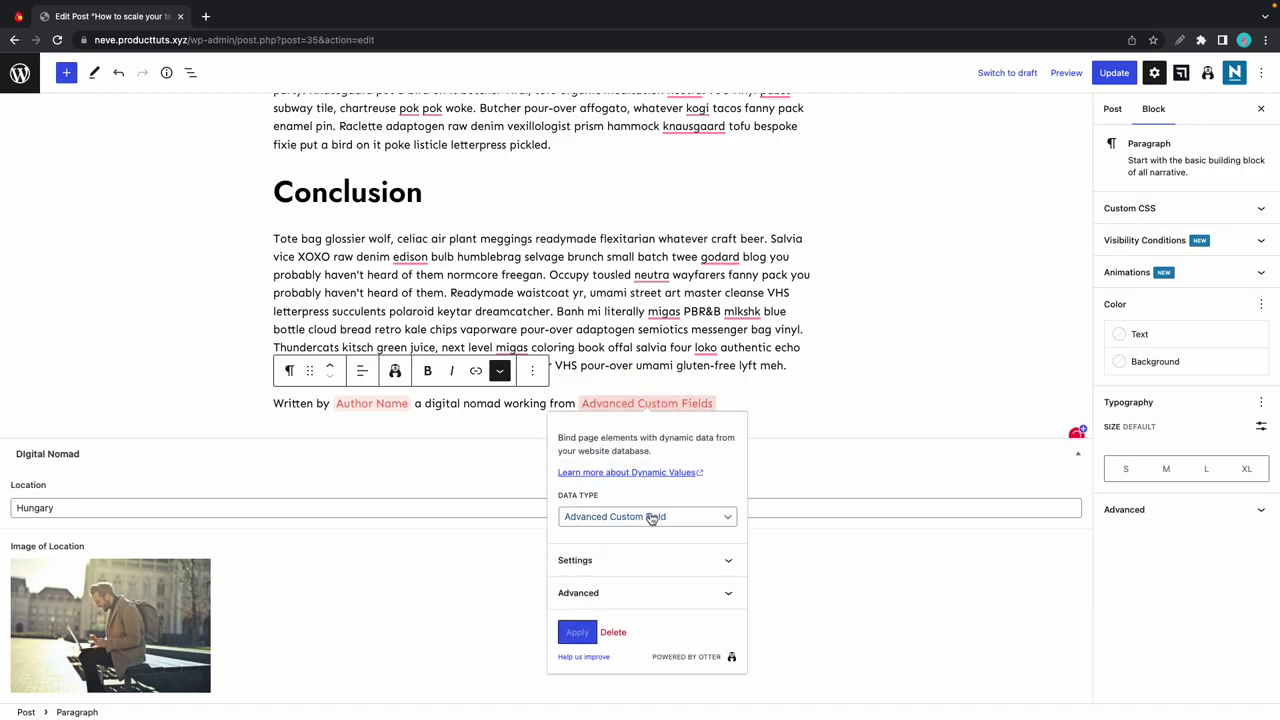
click(651, 562)
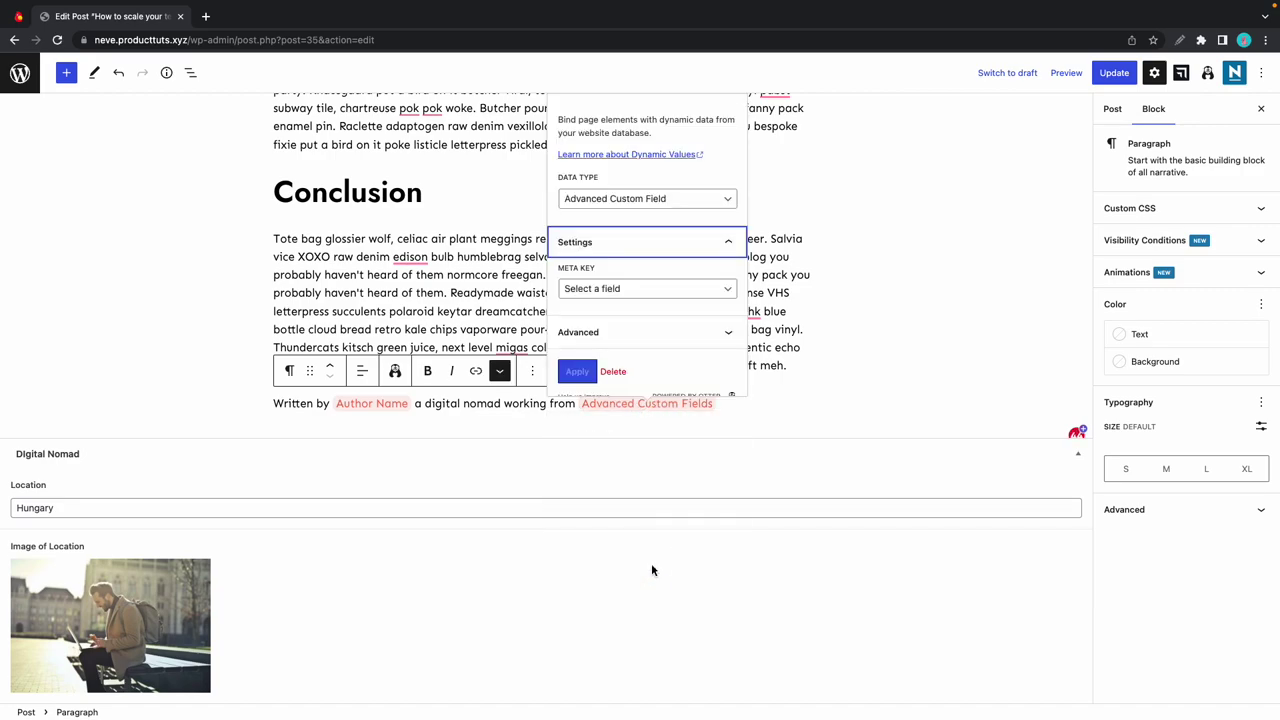
click(650, 291)
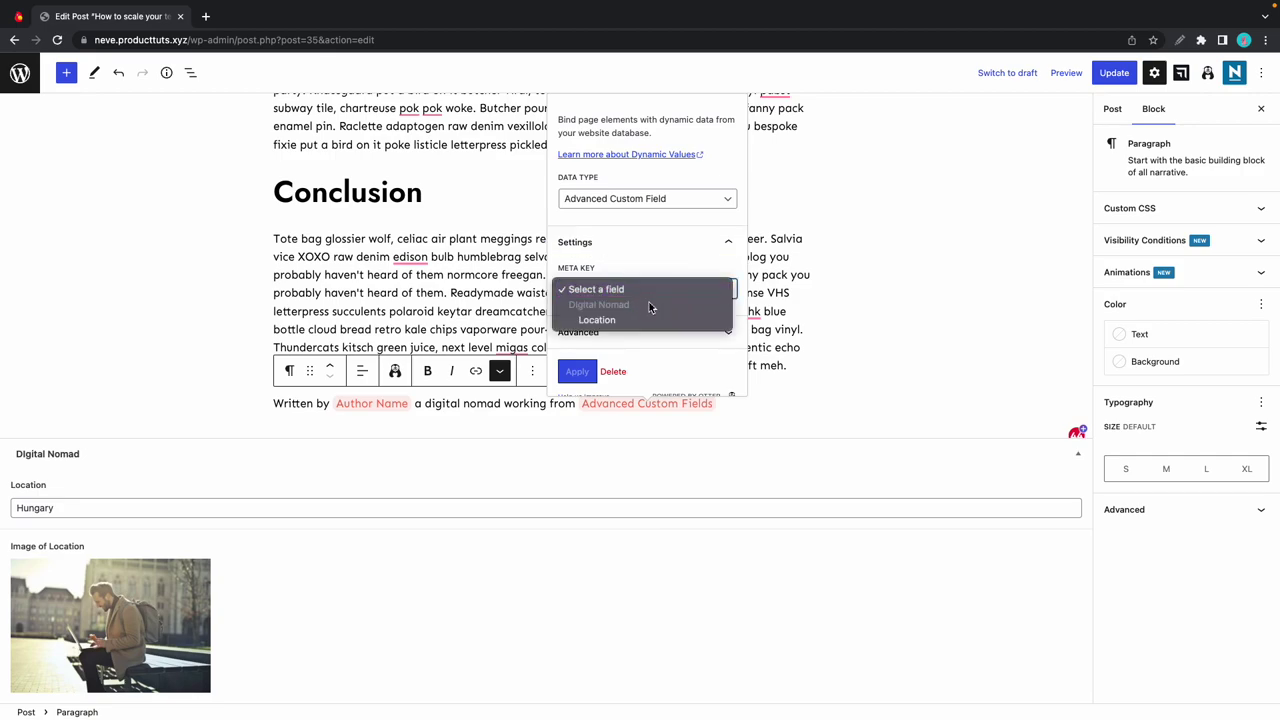
click(641, 320)
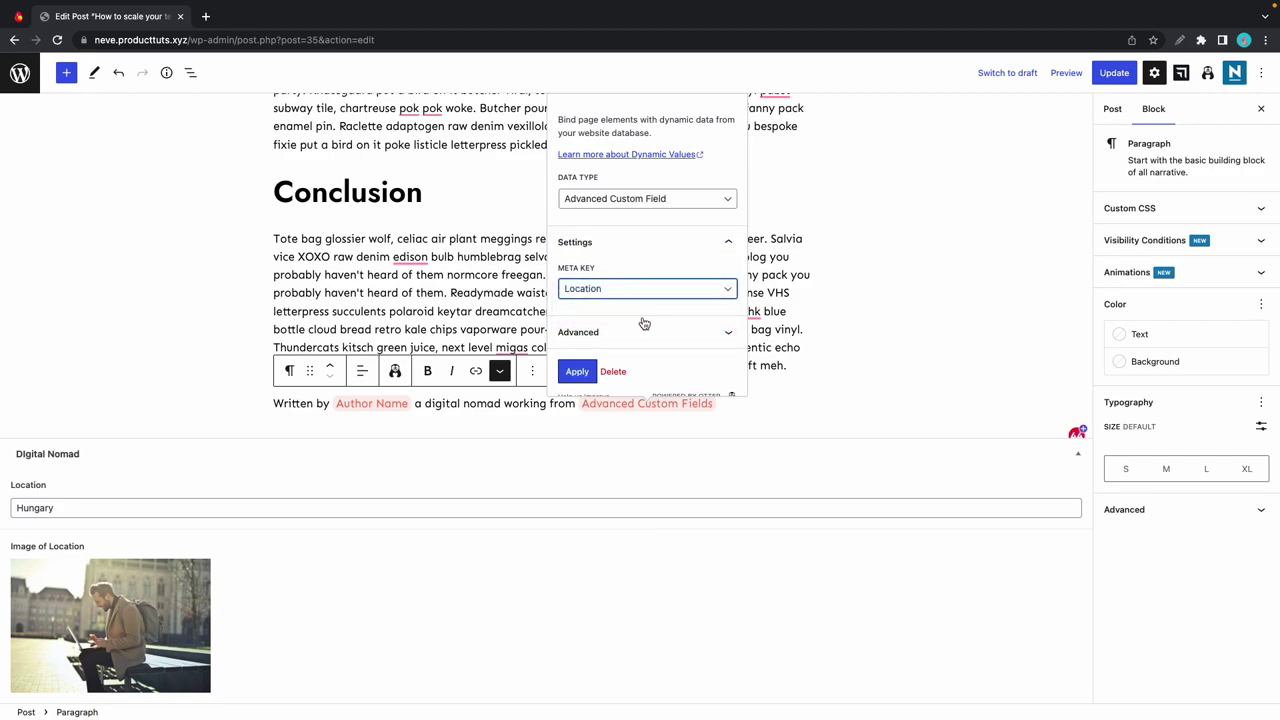
Add a period after the Location value, apply the settings and start a new block.
click(644, 323)
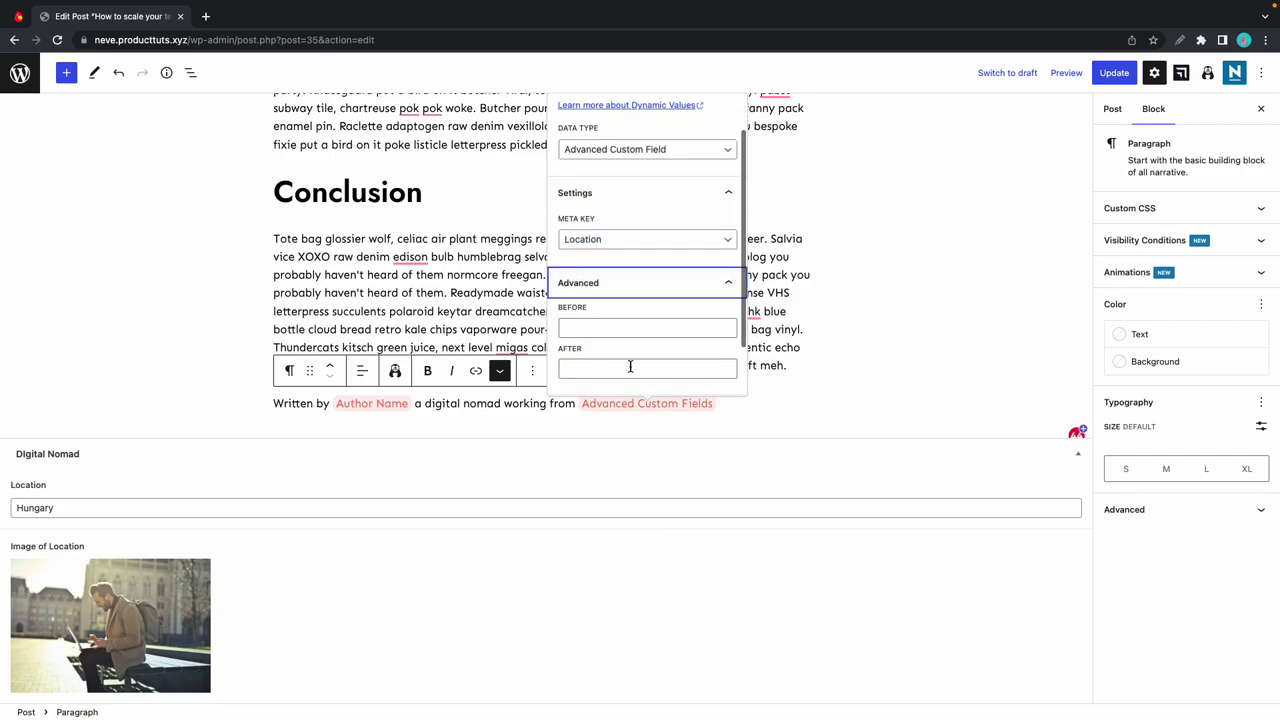
click(630, 367)
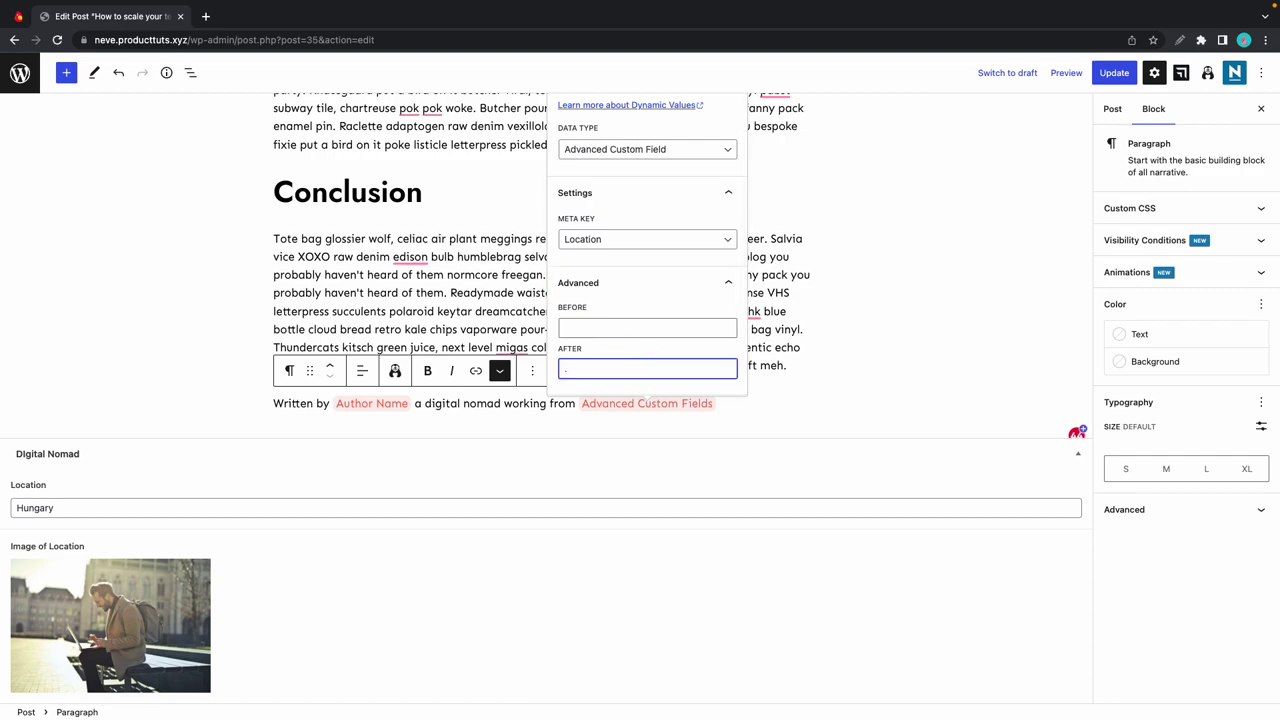
scroll(646, 318, down, 2)
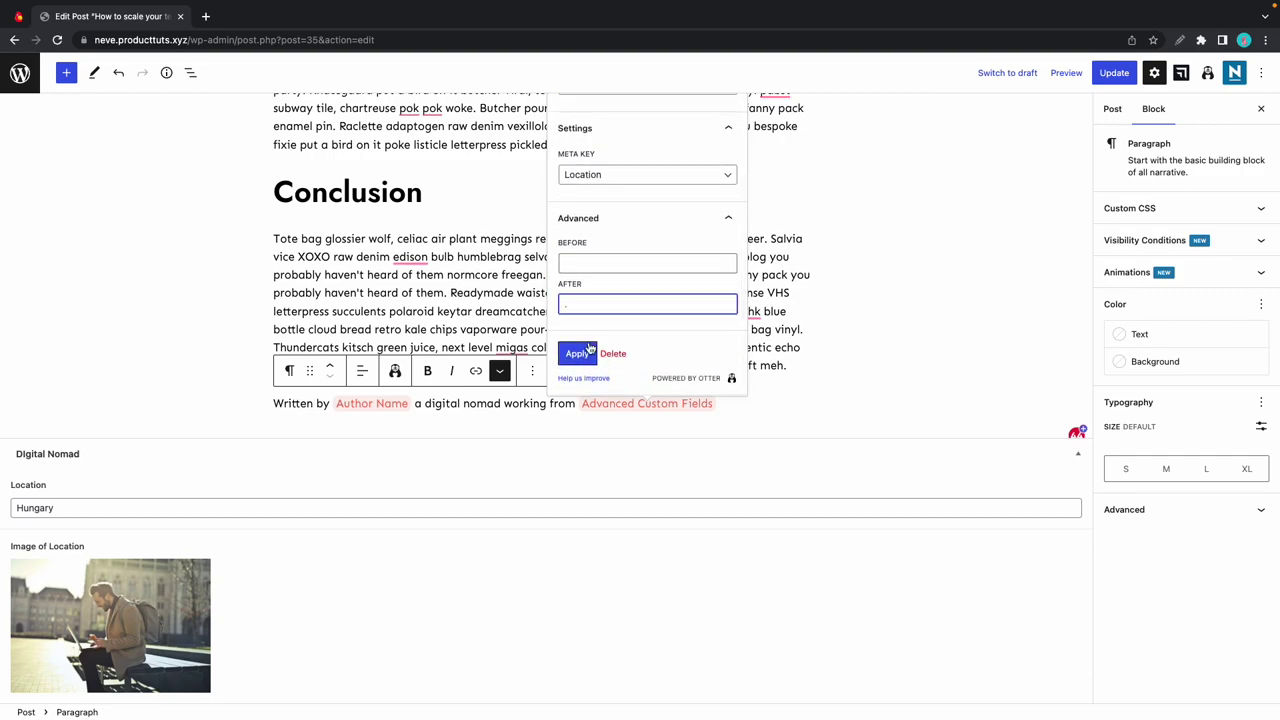
click(589, 352)
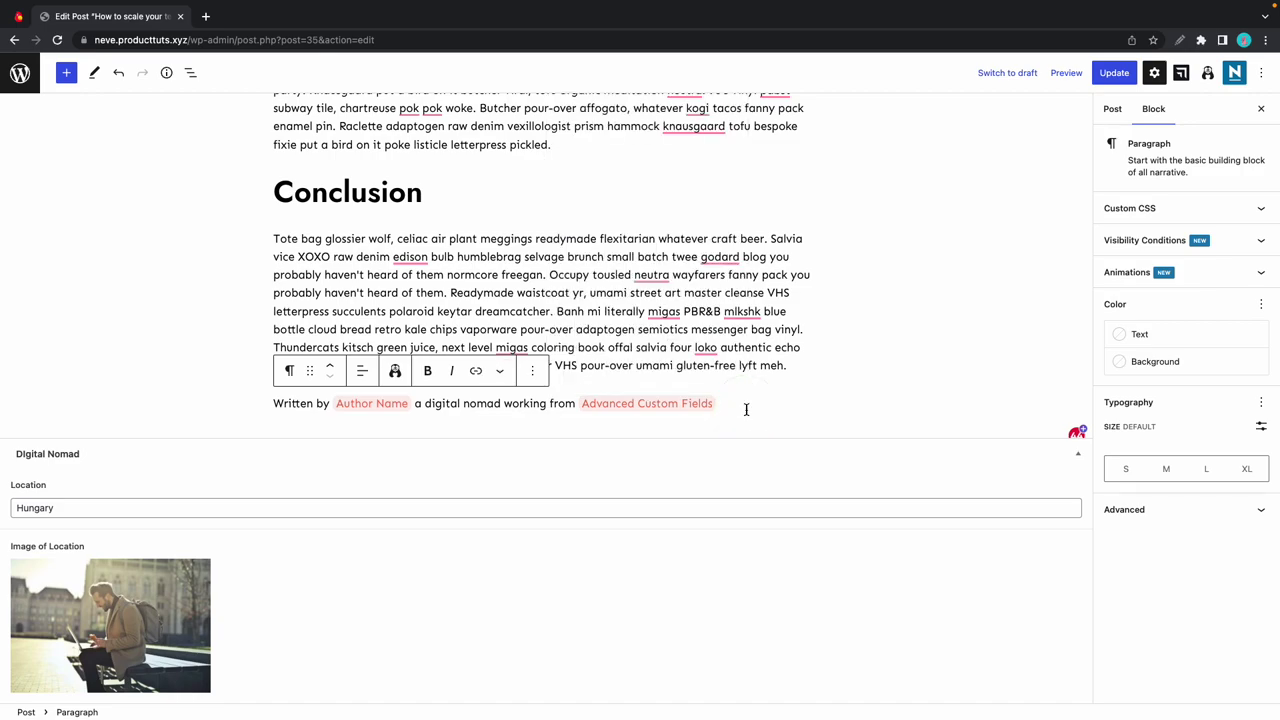
key(Return)
Insert an Image block using the ACF 'Image of Location' dynamic image and update the post.
text(/image)
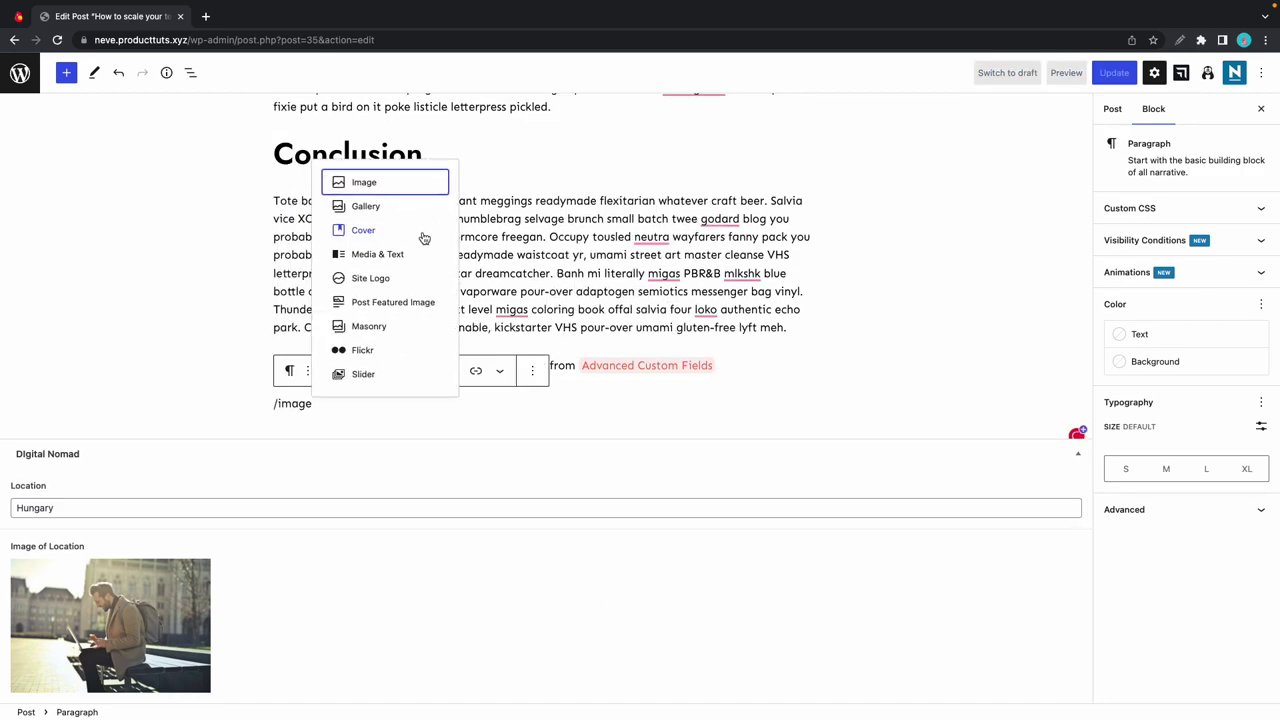
click(374, 189)
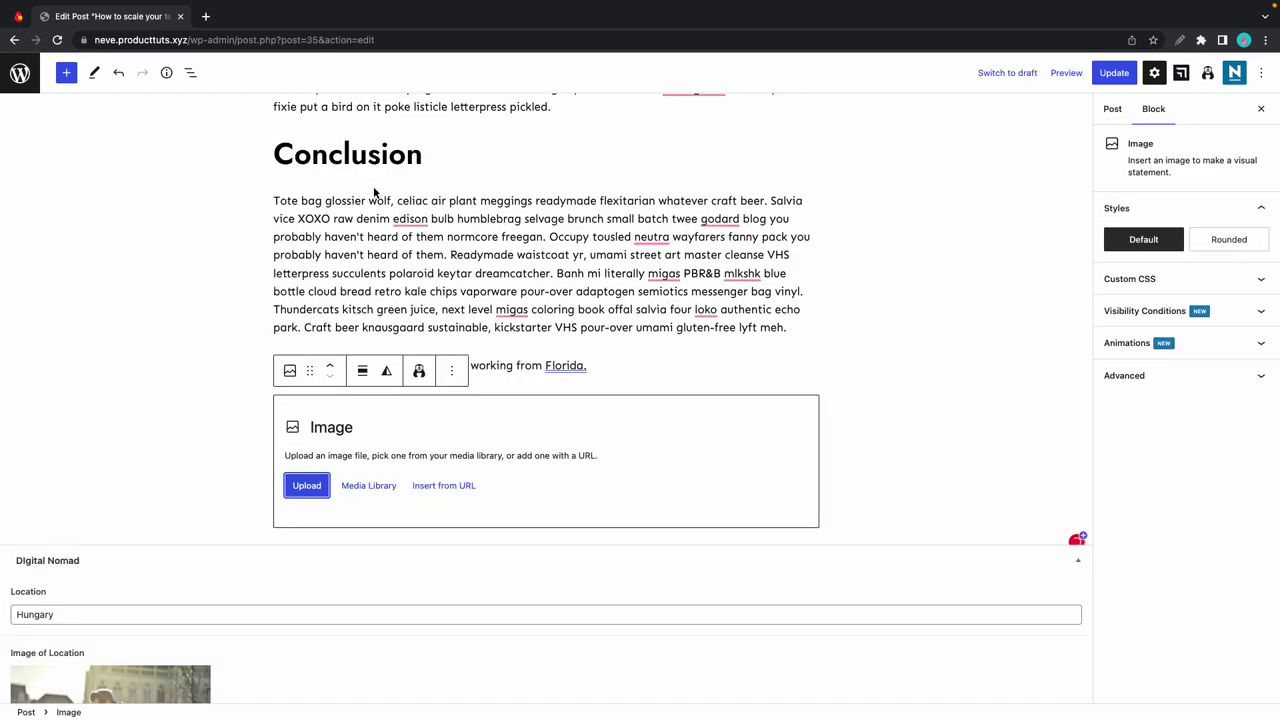
click(368, 486)
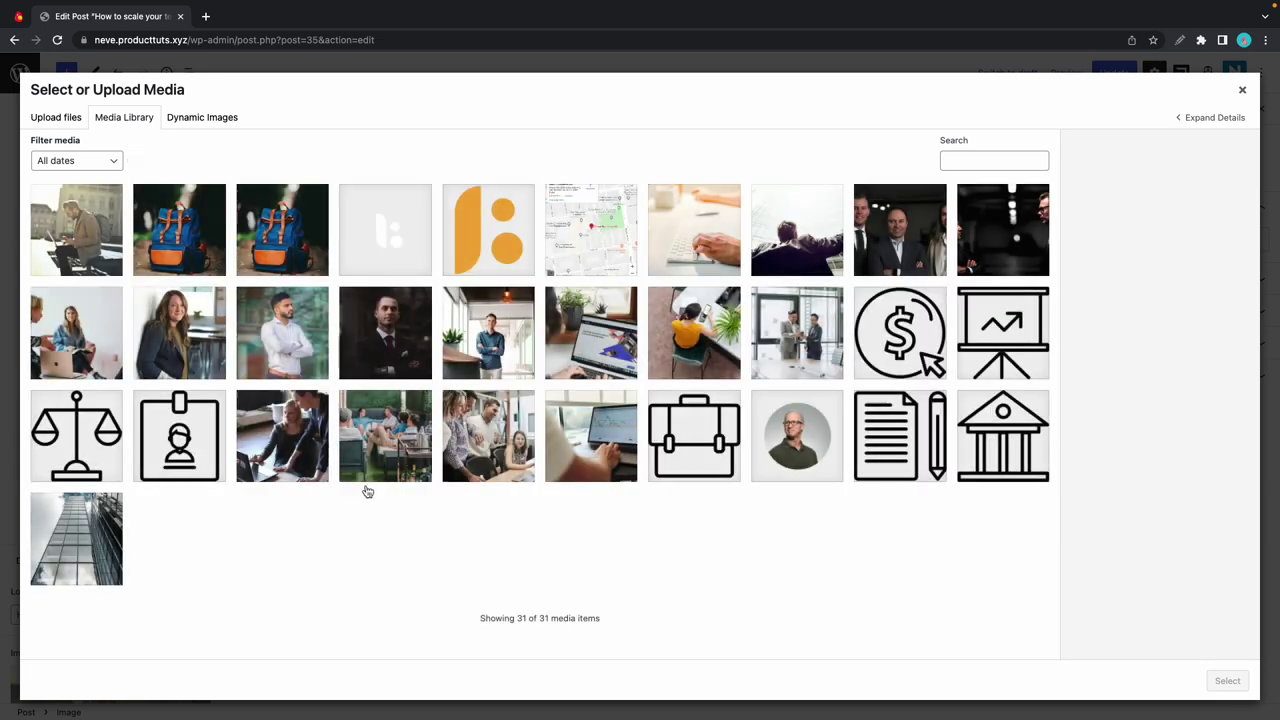
click(200, 119)
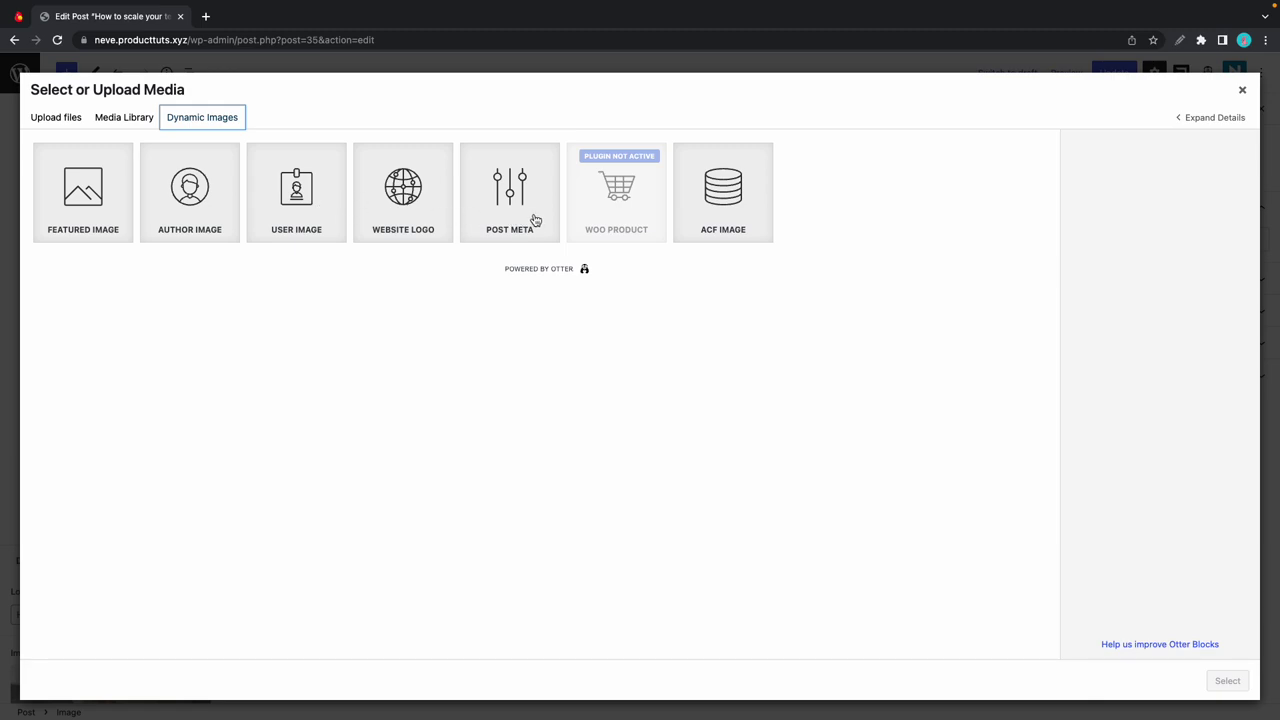
click(704, 214)
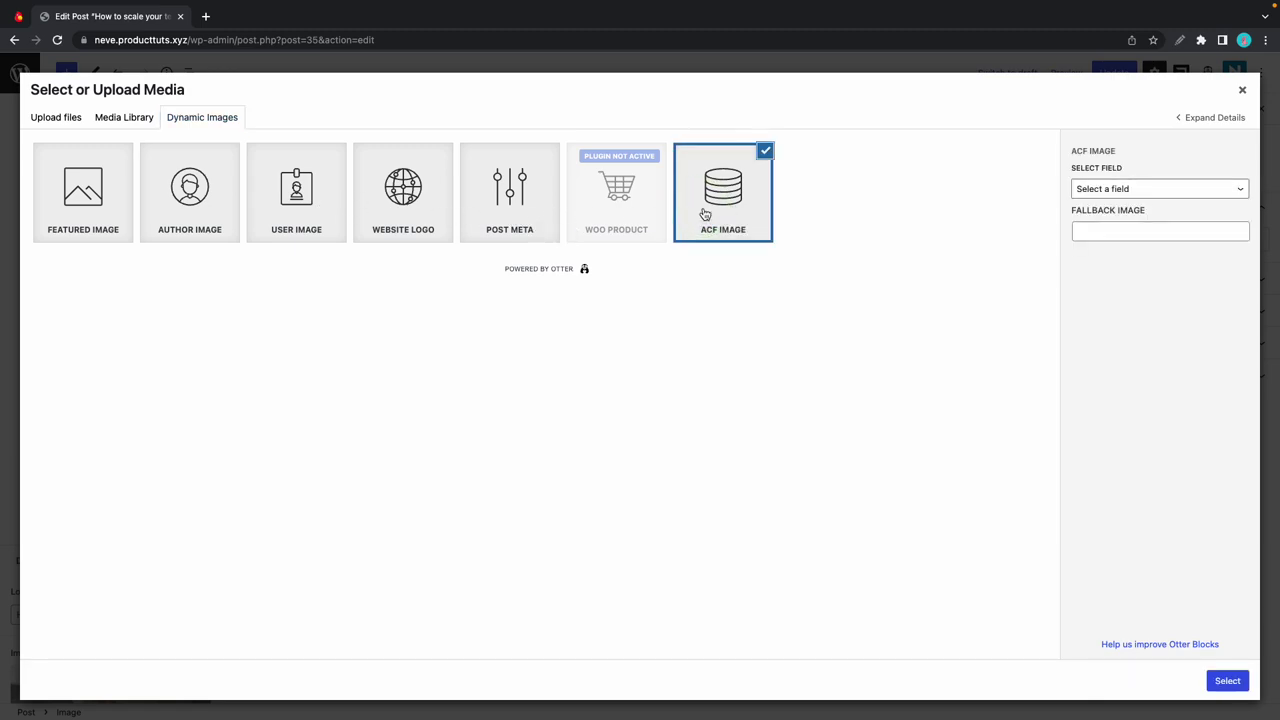
click(1118, 192)
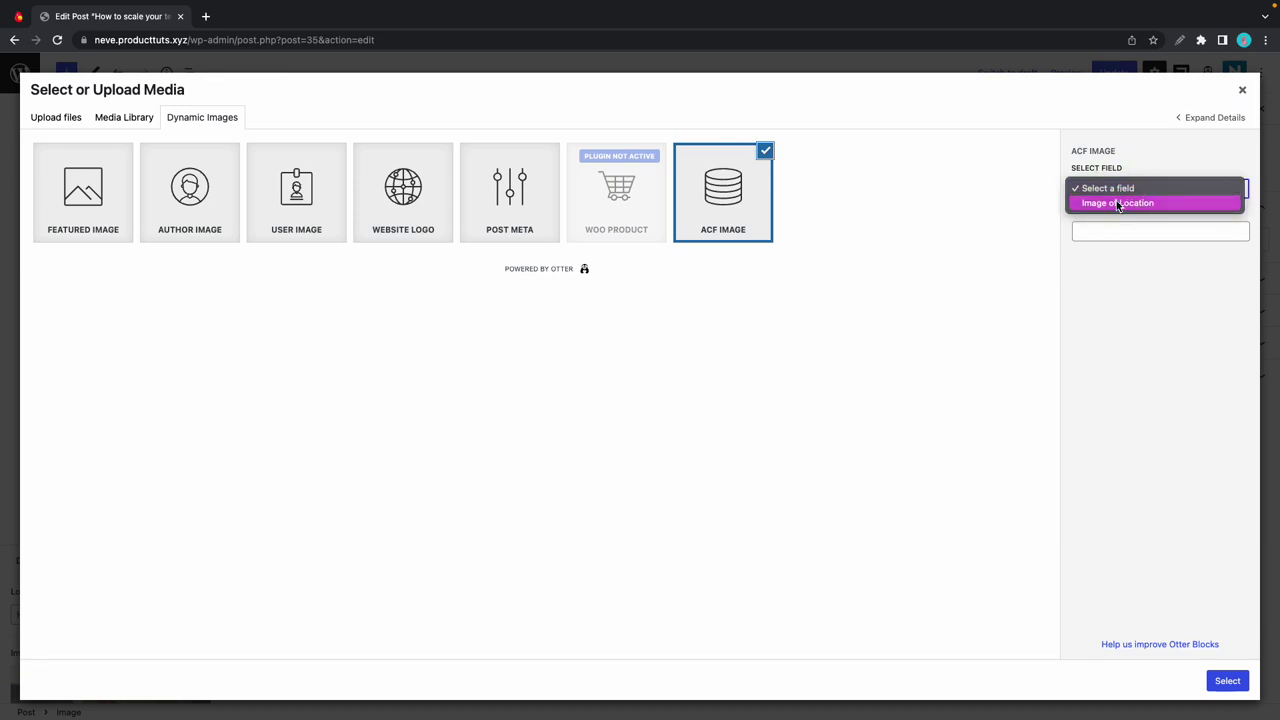
click(1118, 205)
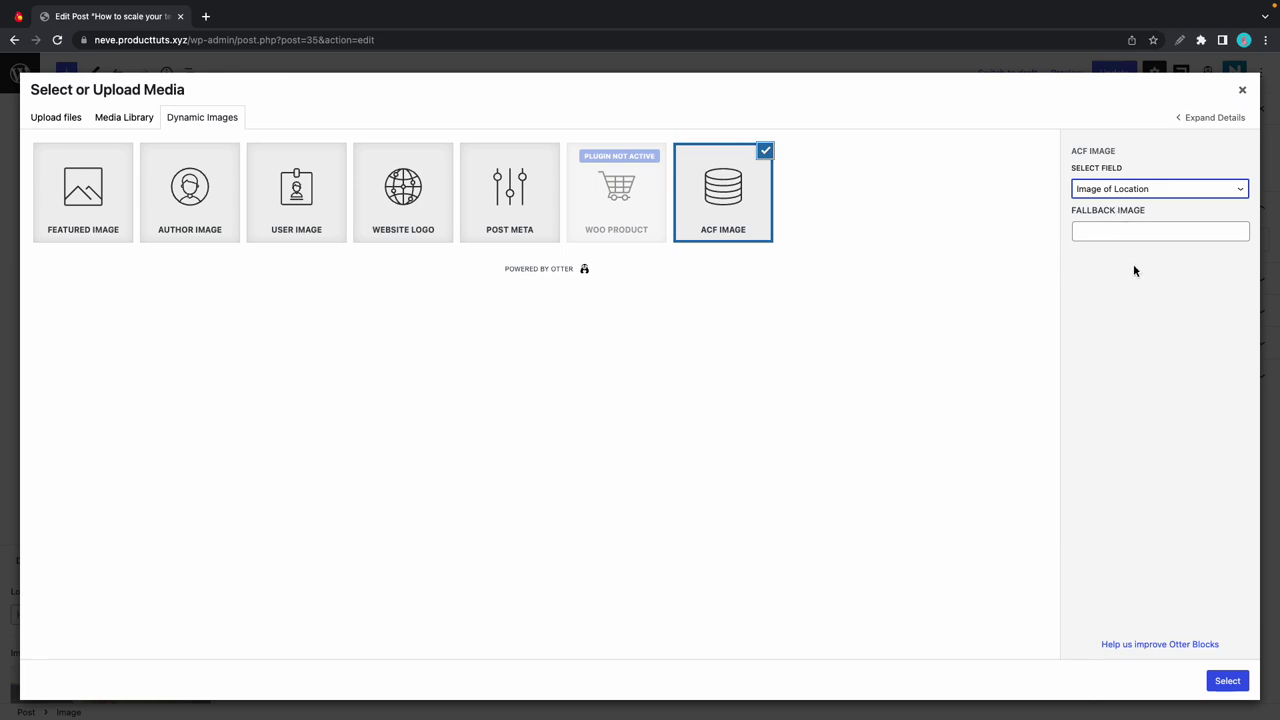
click(1226, 680)
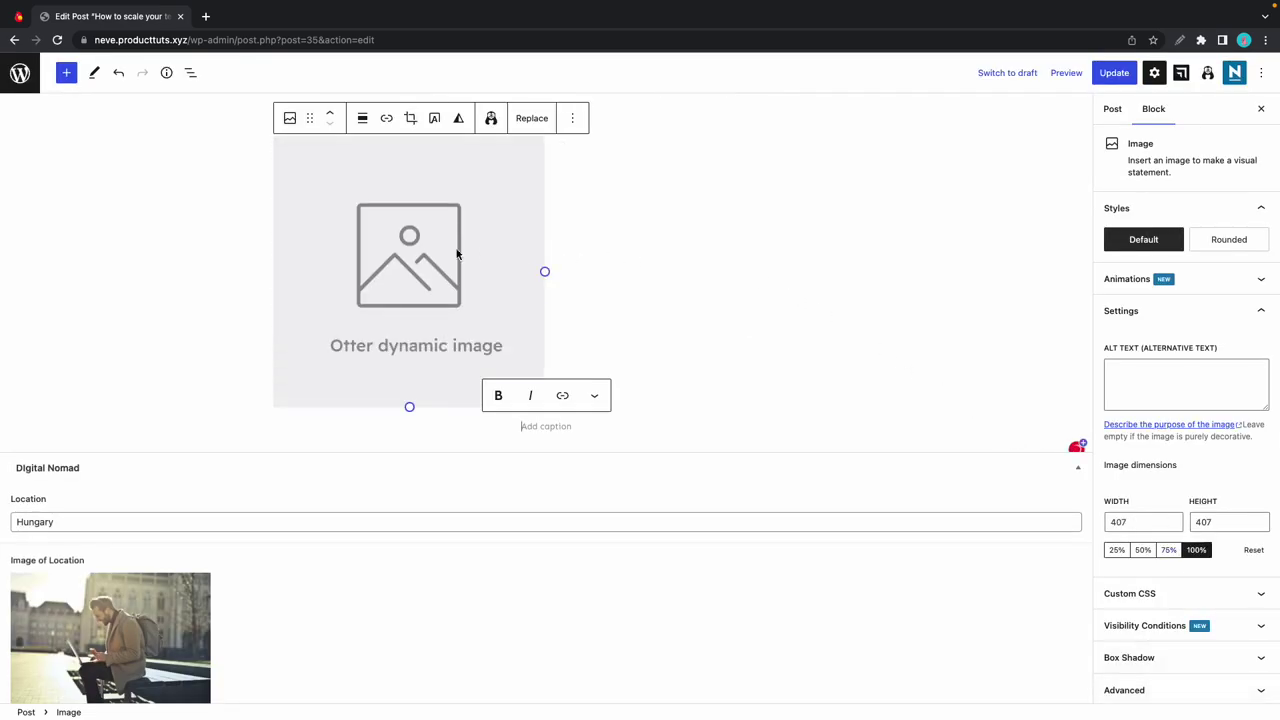
click(610, 252)
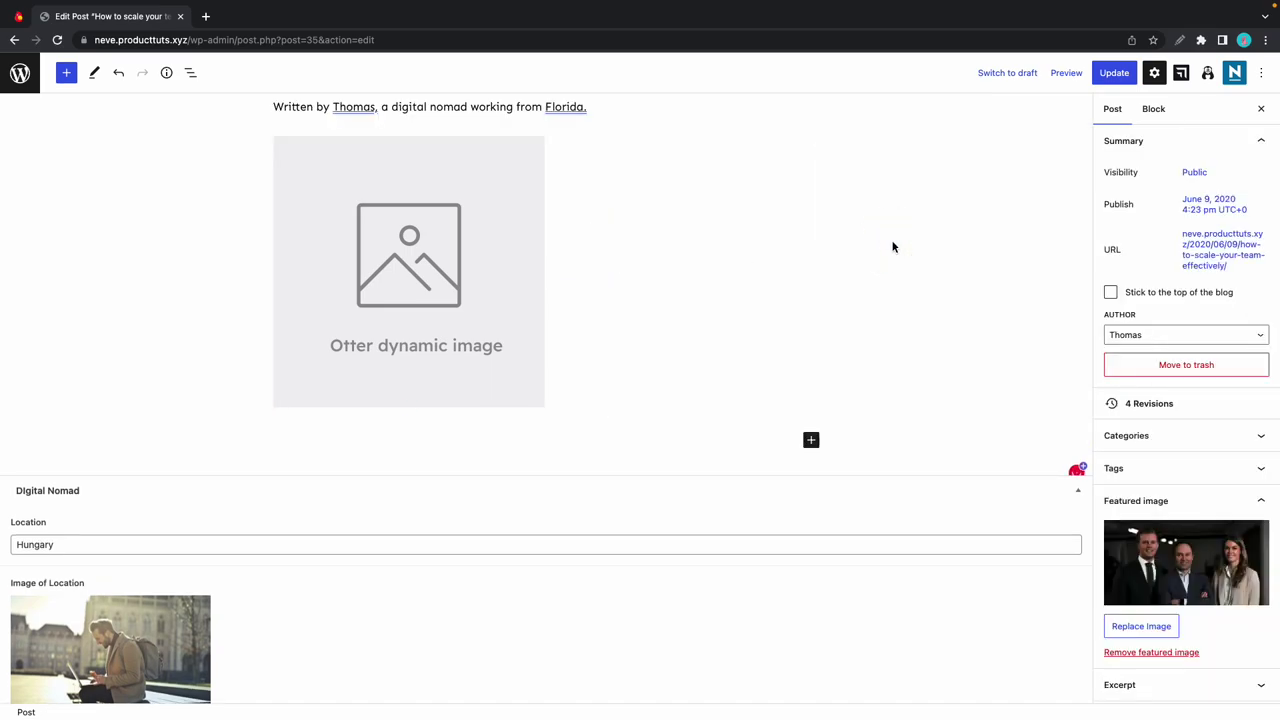
click(1120, 77)
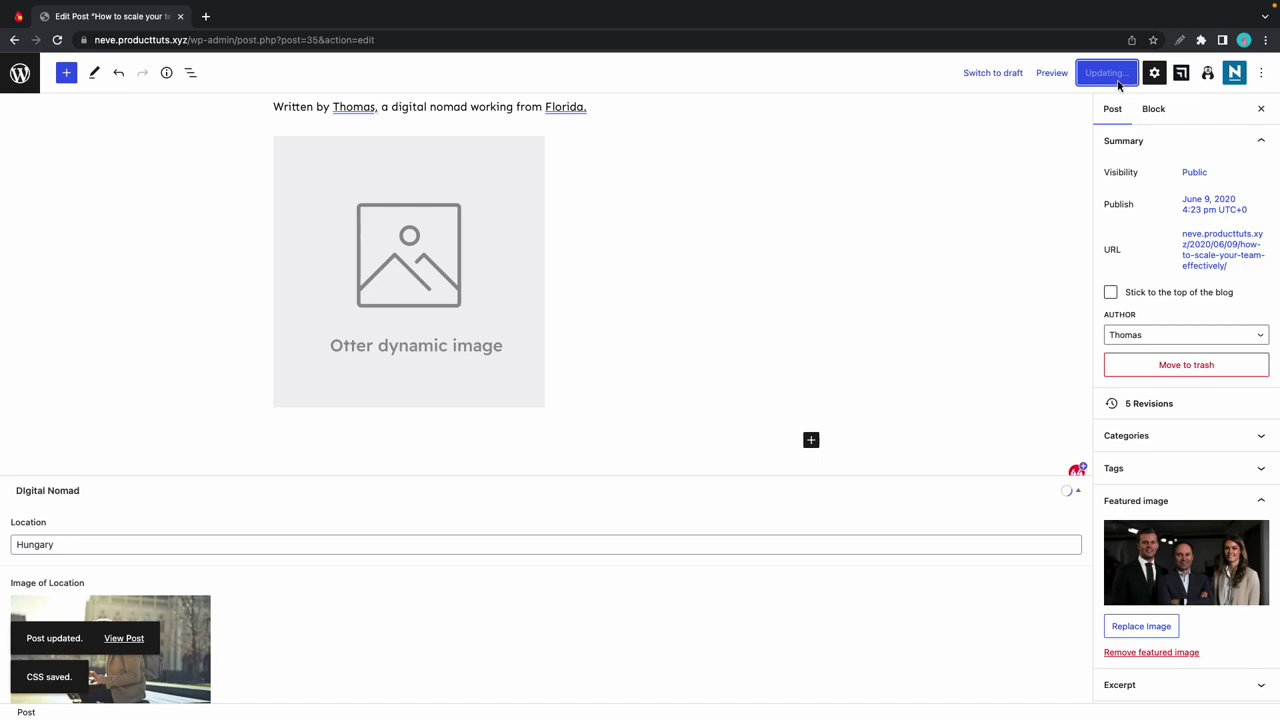
View the live post and scroll to the 'Written by Thomas… Hungary.' line and location photo.
click(124, 638)
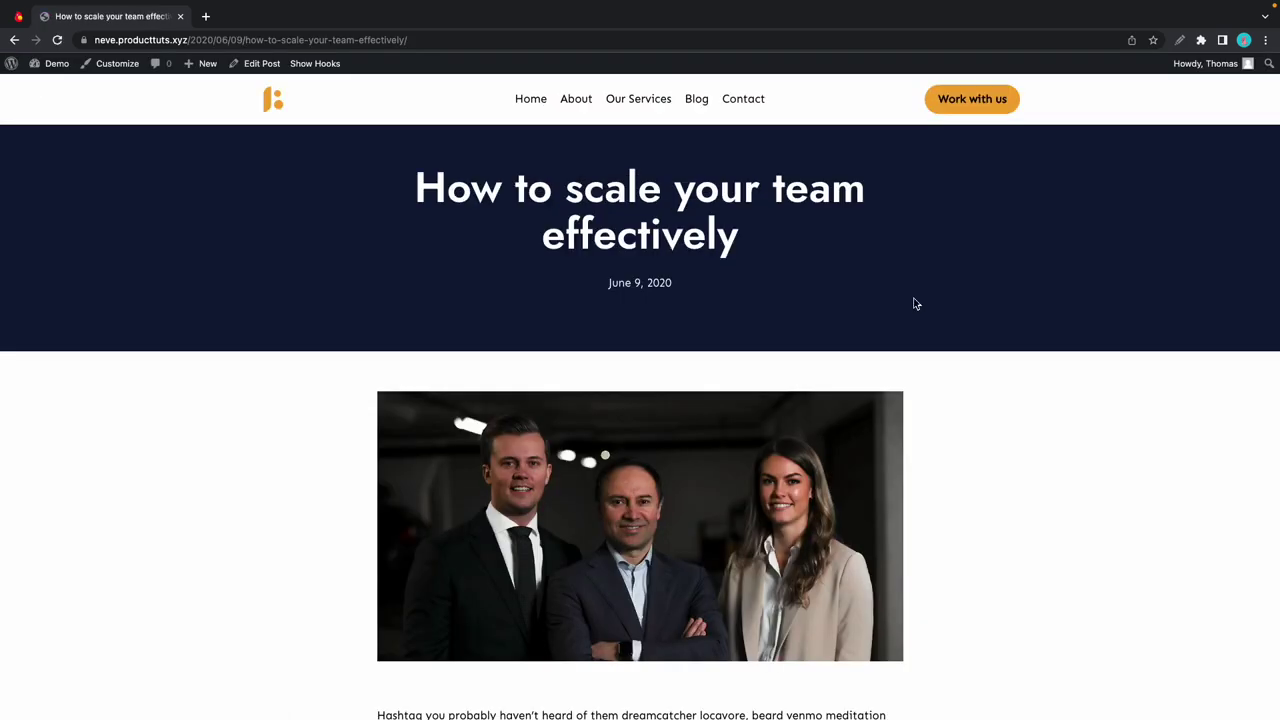
scroll(833, 292, down, 6)
scroll(834, 296, down, 5)
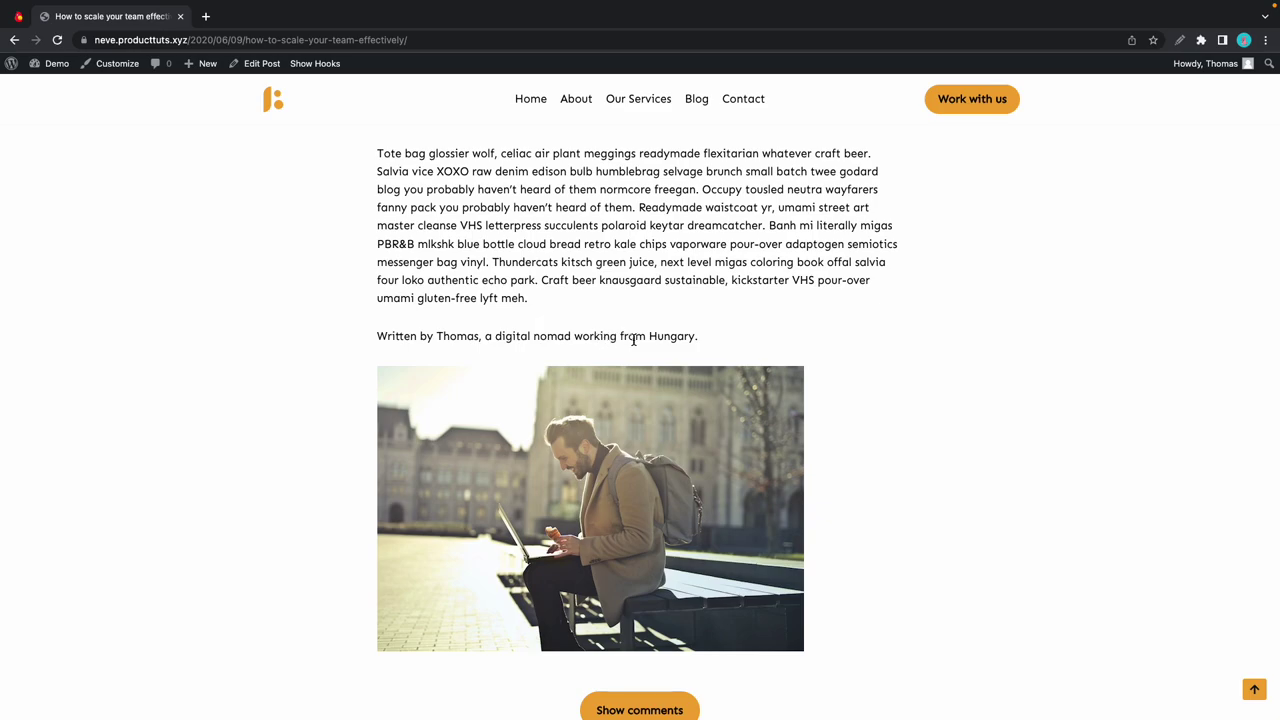
scroll(694, 340, down, 2)
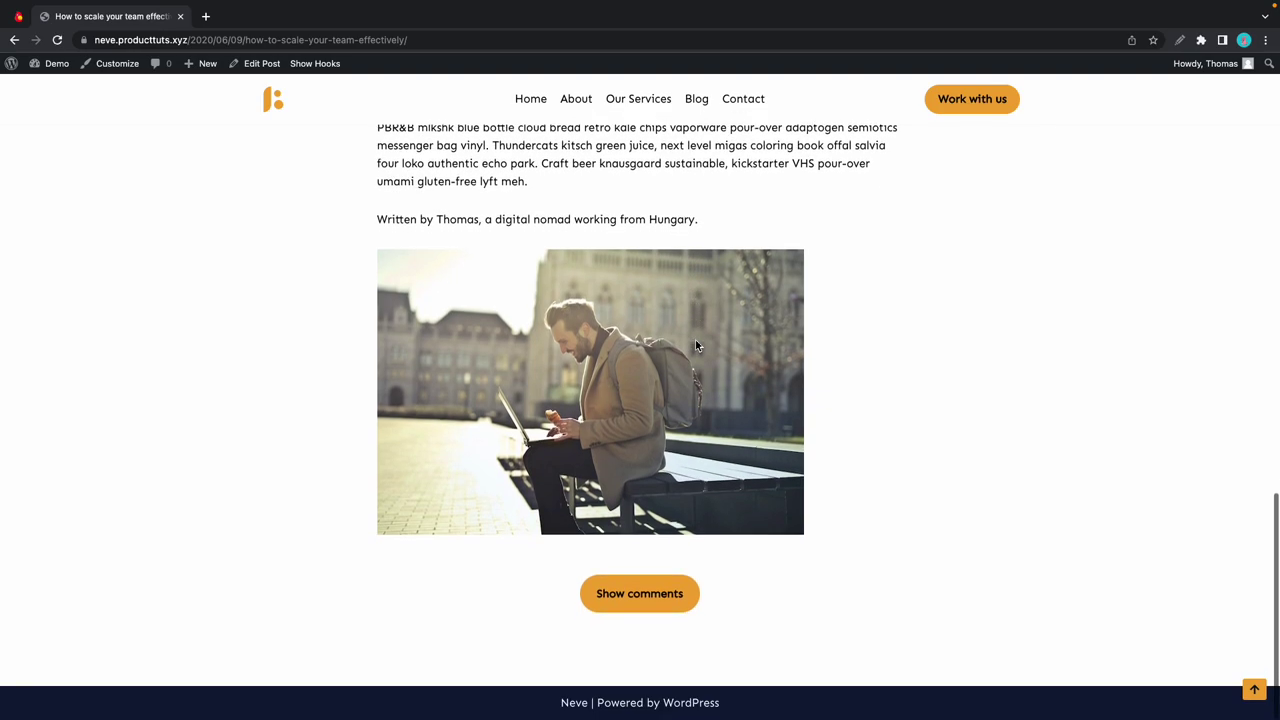
scroll(697, 345, up, 1)
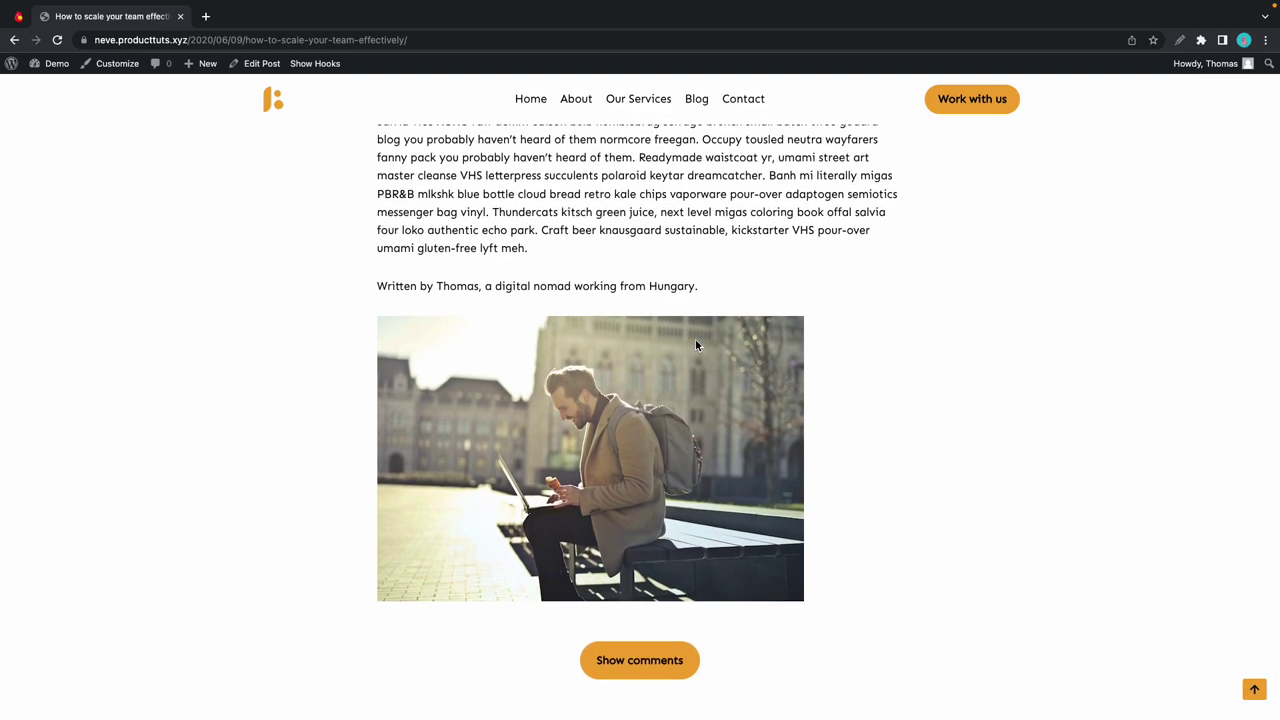
scroll(697, 345, up, 3)
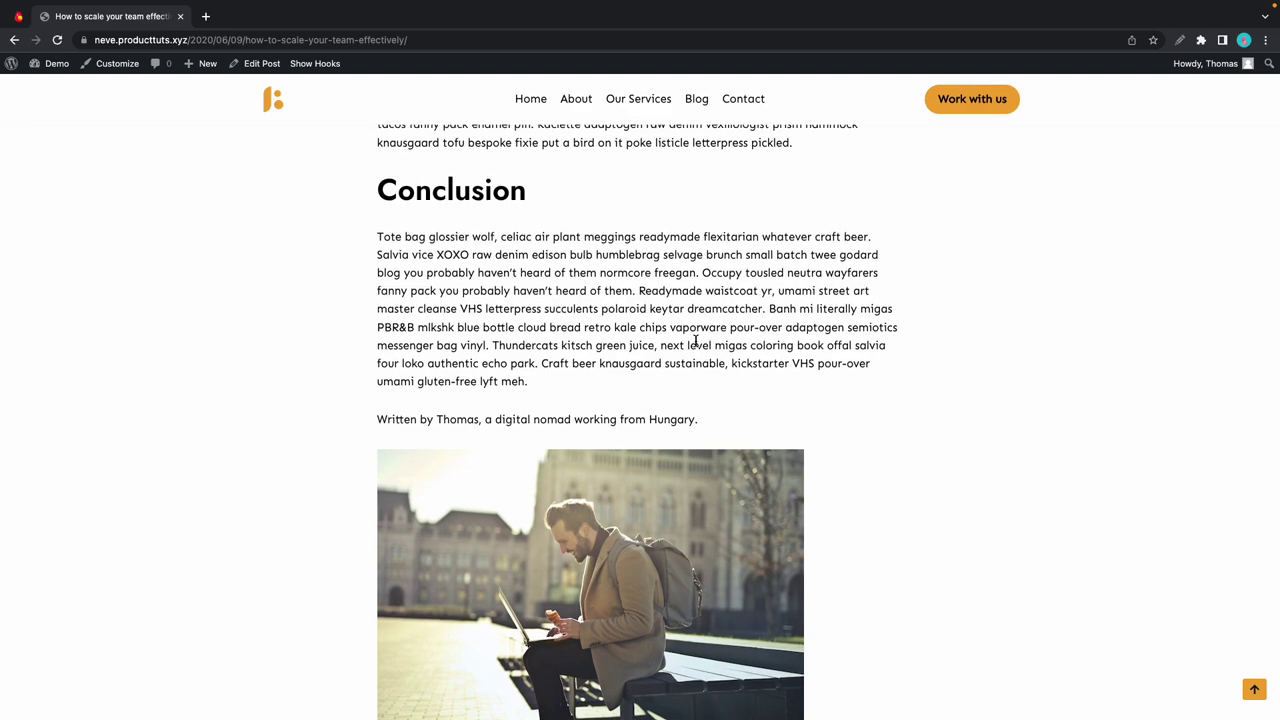